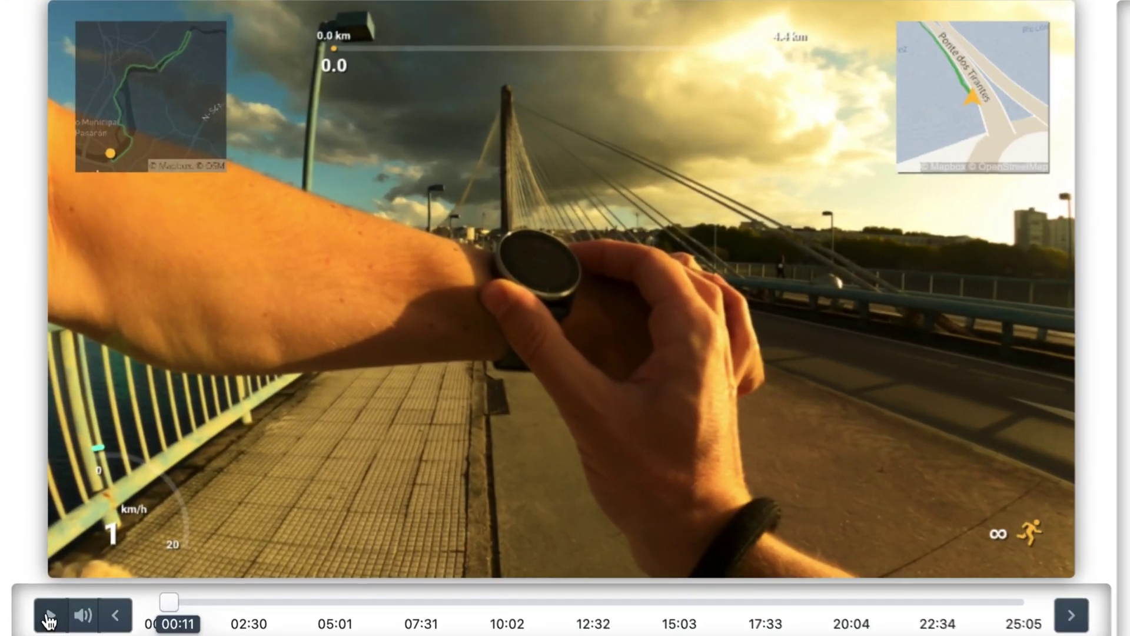
# Preview the video to 00:16, then nudge the GoPro offset up two seconds and back.
pyautogui.click(48, 621)
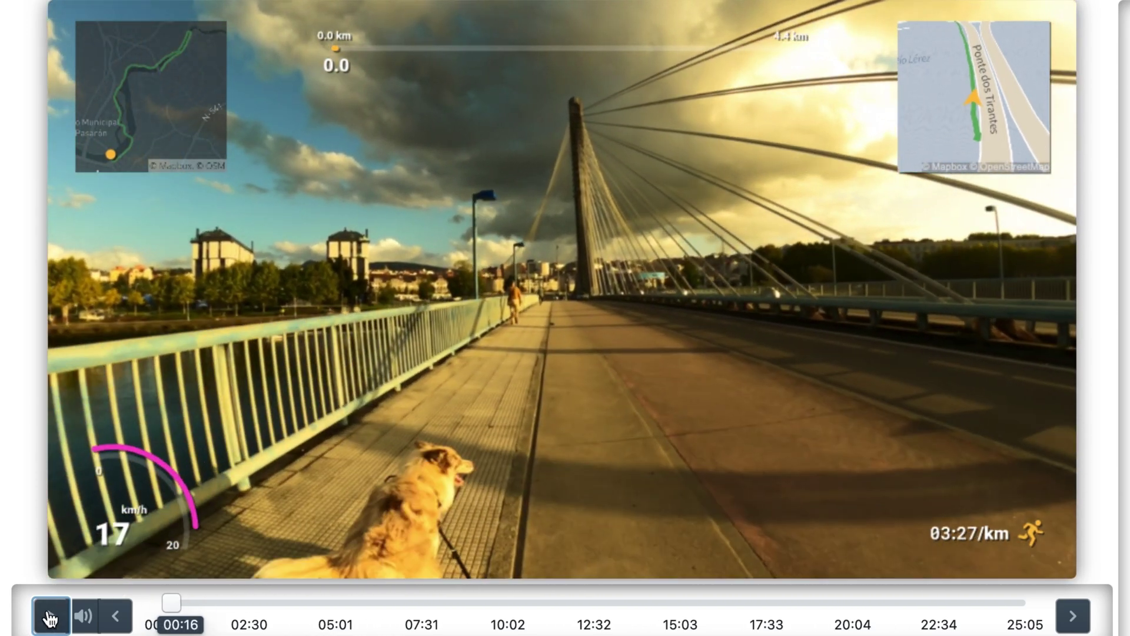
pyautogui.click(50, 618)
pyautogui.scroll(-5, 53, 601)
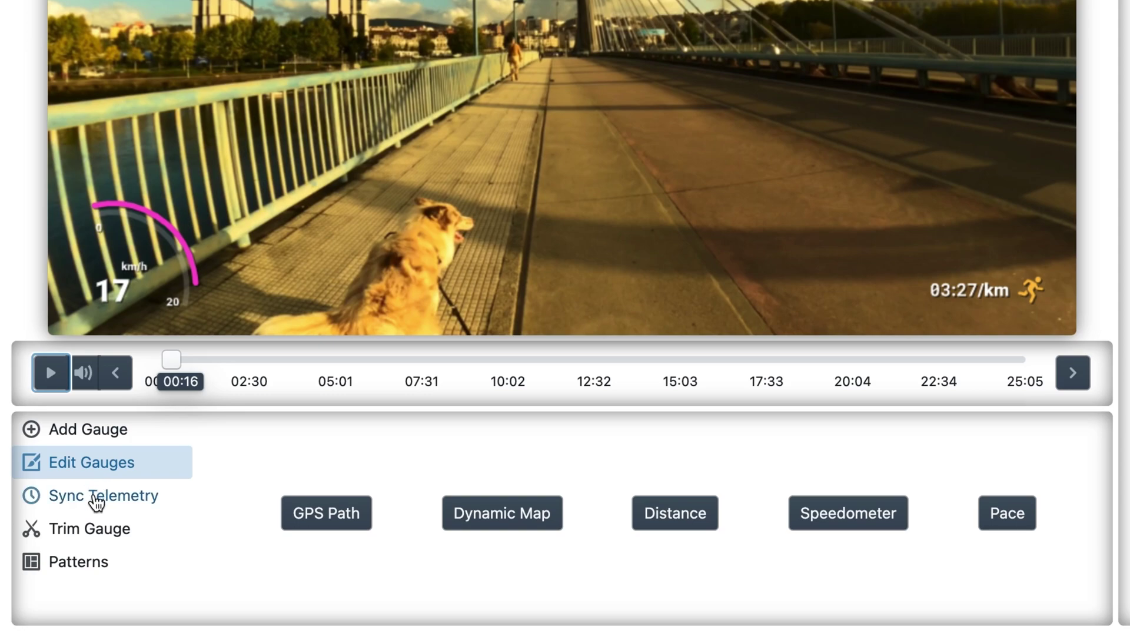
pyautogui.click(95, 501)
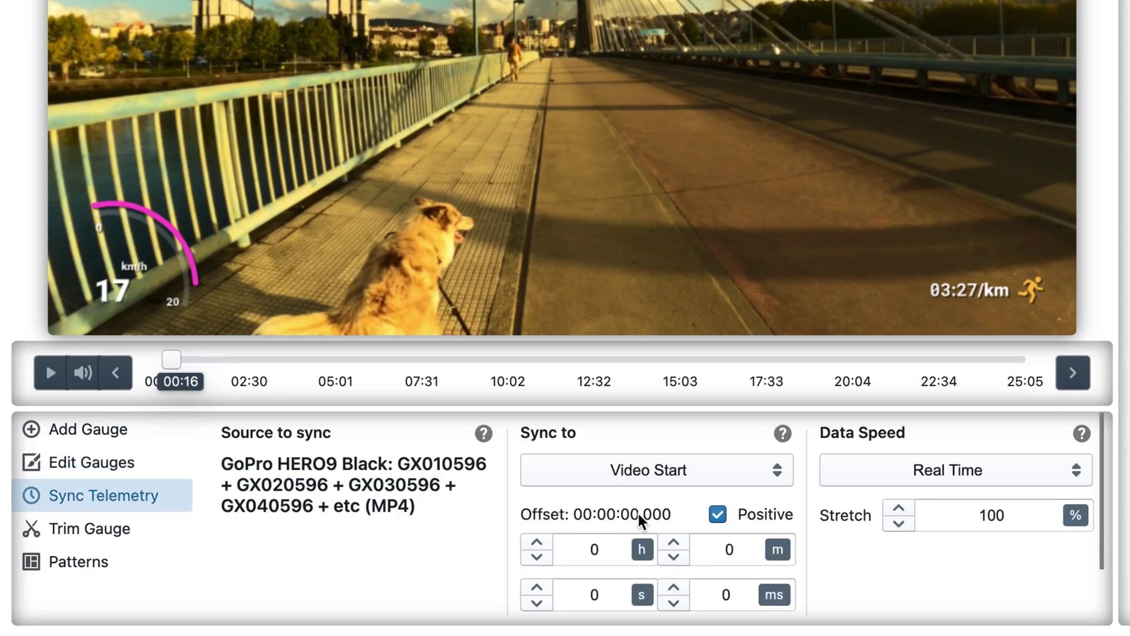
pyautogui.scroll(-2, 522, 514)
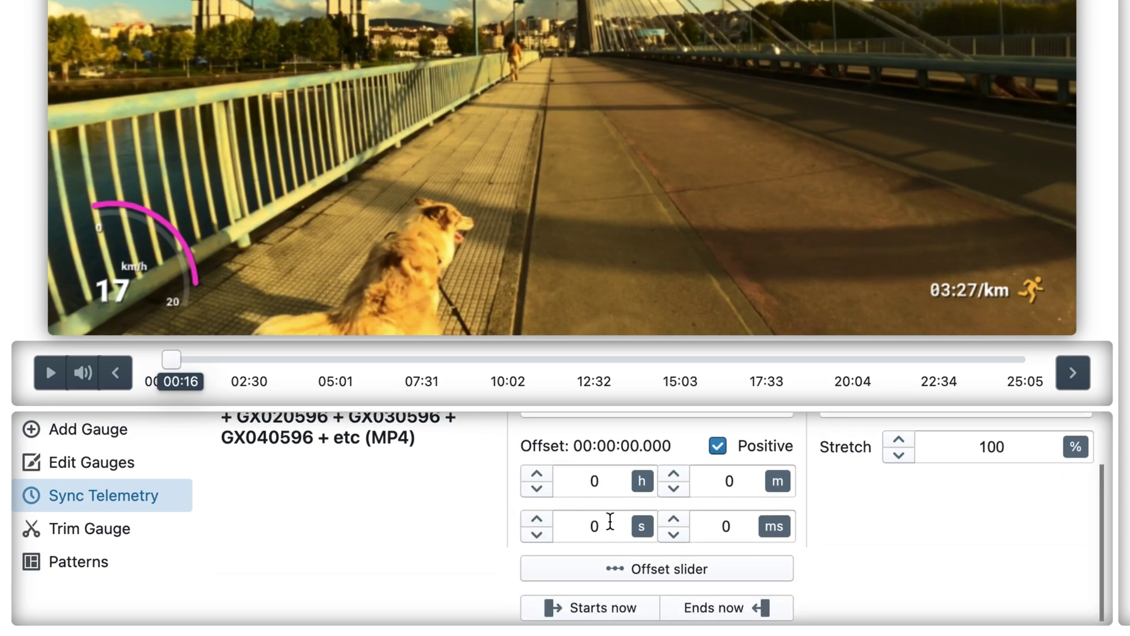
pyautogui.click(536, 519)
pyautogui.click(536, 519)
pyautogui.click(535, 520)
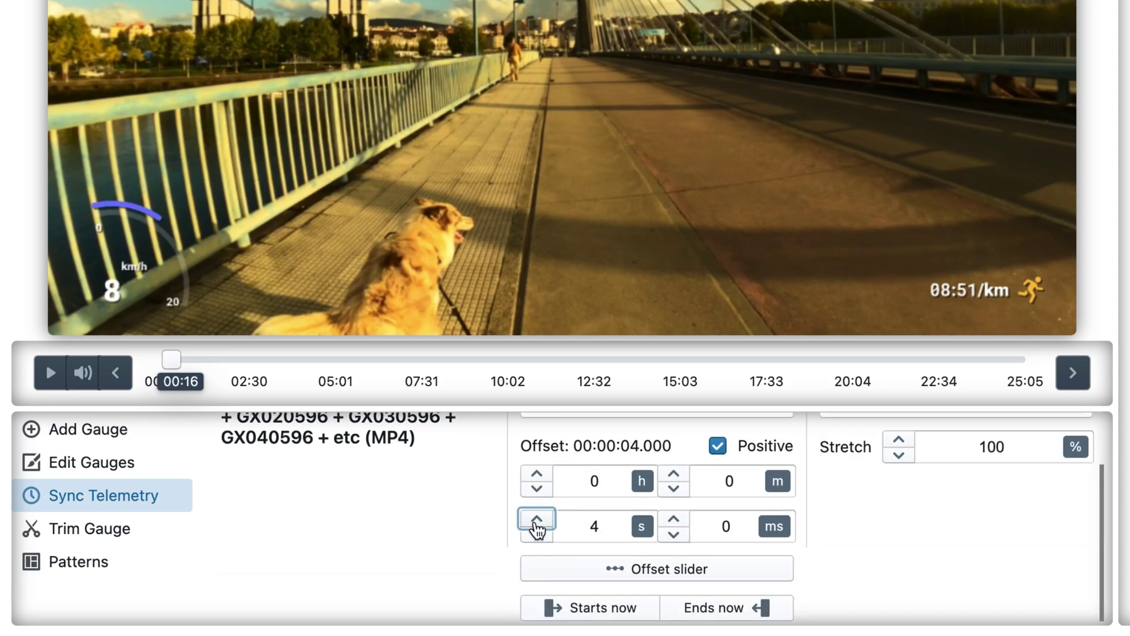
pyautogui.click(535, 535)
pyautogui.click(536, 534)
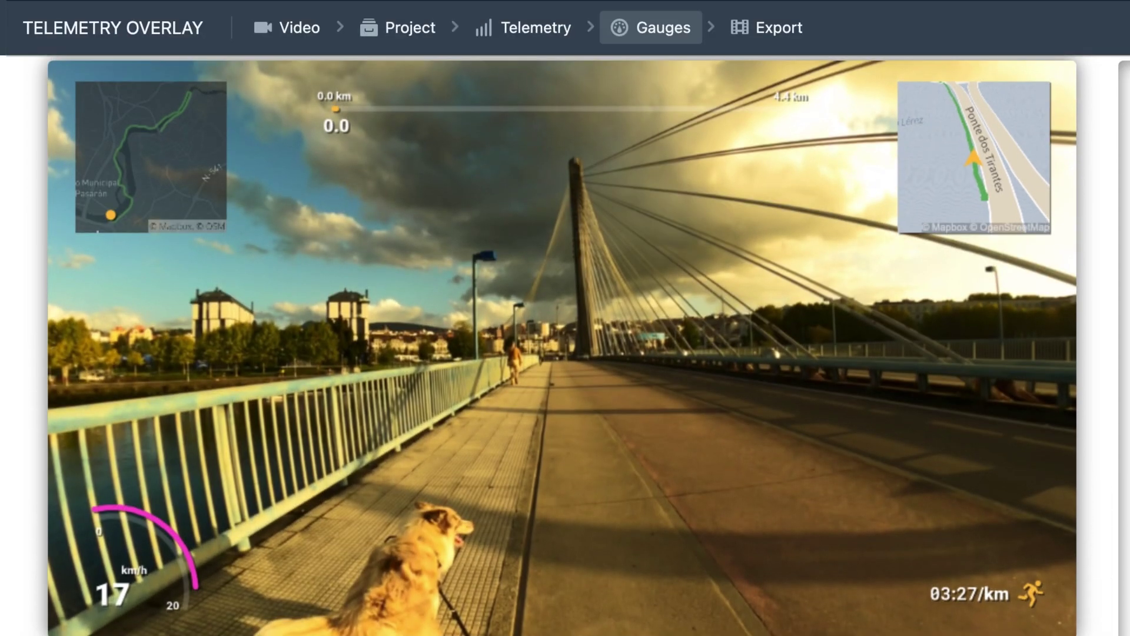
# Drag the Garmin ACTIVITY .fit file from Finder onto the Telemetry page's Add telemetry area.
pyautogui.click(531, 27)
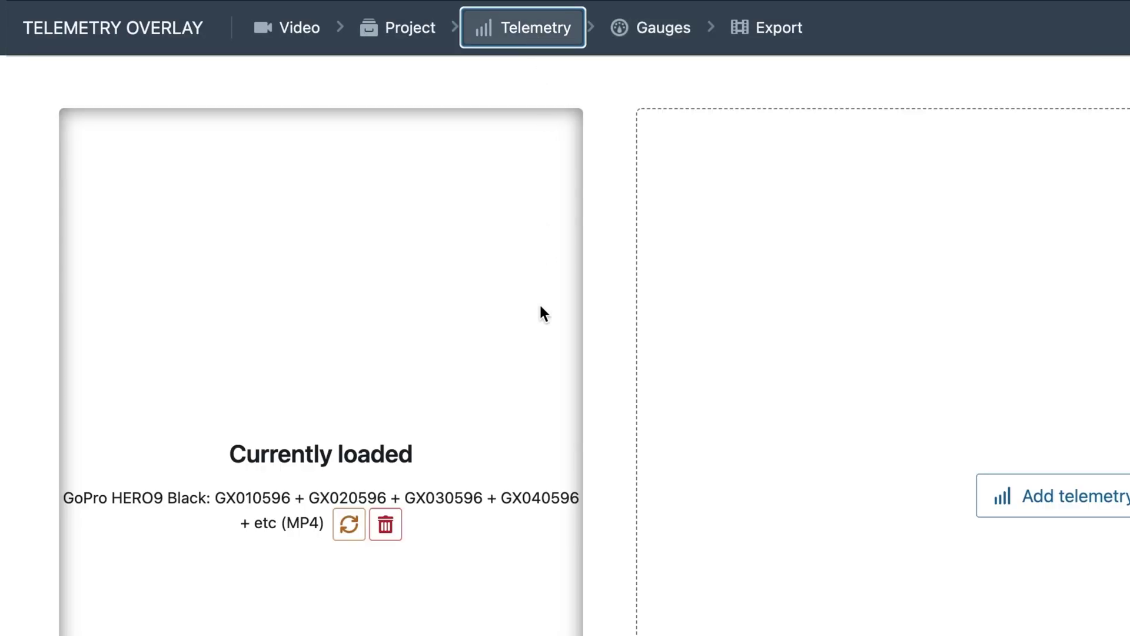
pyautogui.click(650, 335)
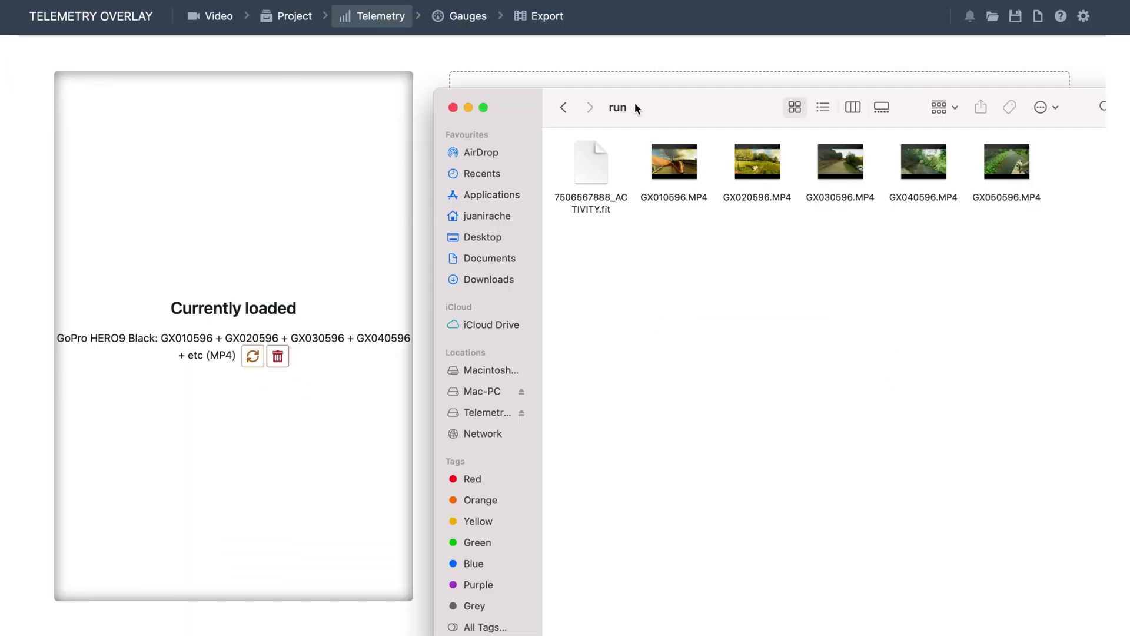
pyautogui.moveTo(635, 103); pyautogui.dragTo(1002, 127)
pyautogui.moveTo(965, 184); pyautogui.dragTo(733, 341)
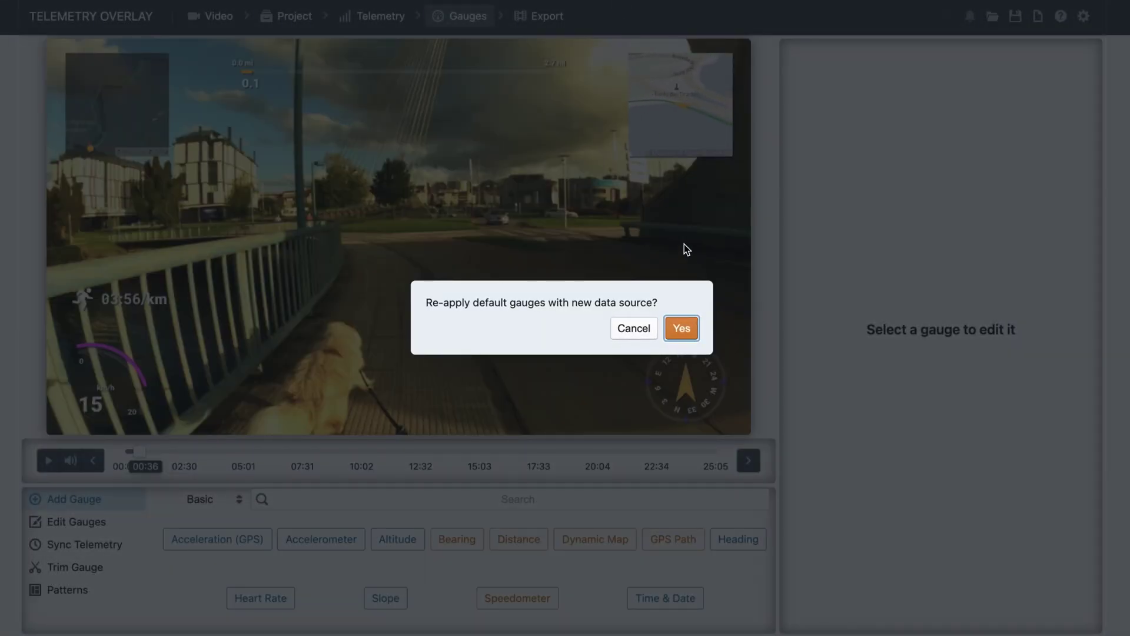
# Re-apply the default gauges and set the Garmin activity as the source to sync.
pyautogui.click(682, 328)
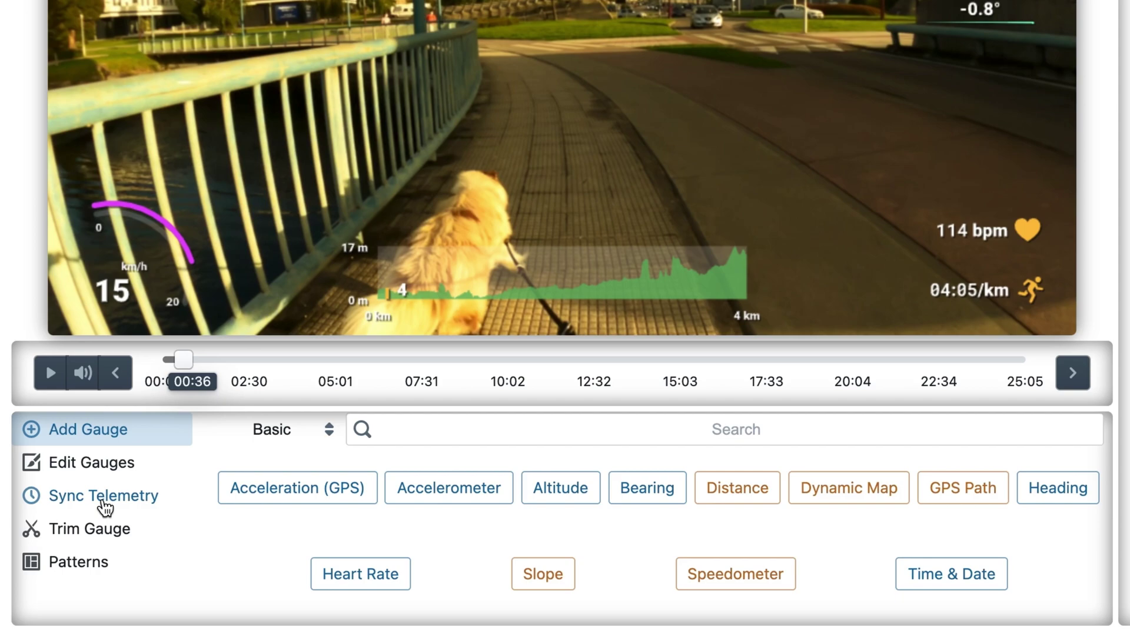
pyautogui.click(87, 547)
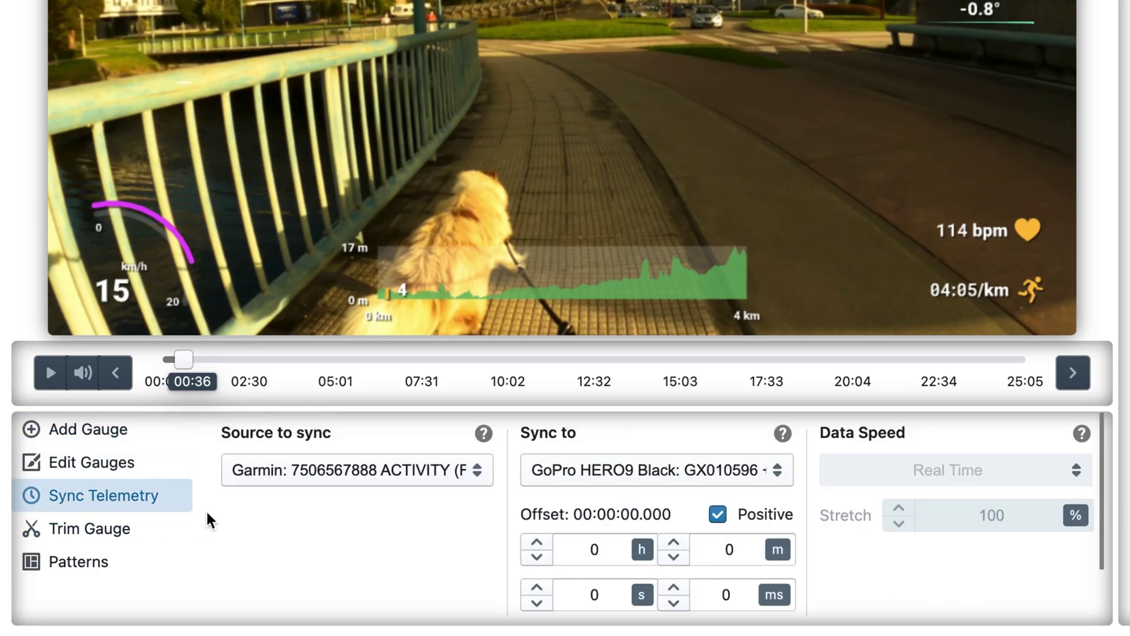
pyautogui.click(374, 469)
pyautogui.click(344, 526)
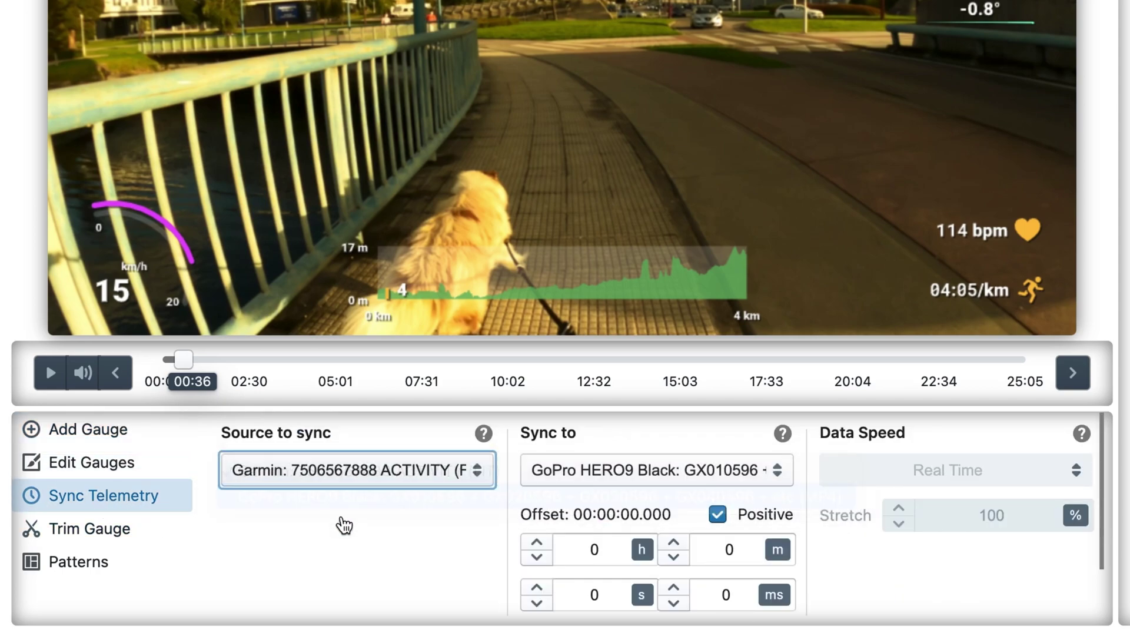
pyautogui.click(281, 477)
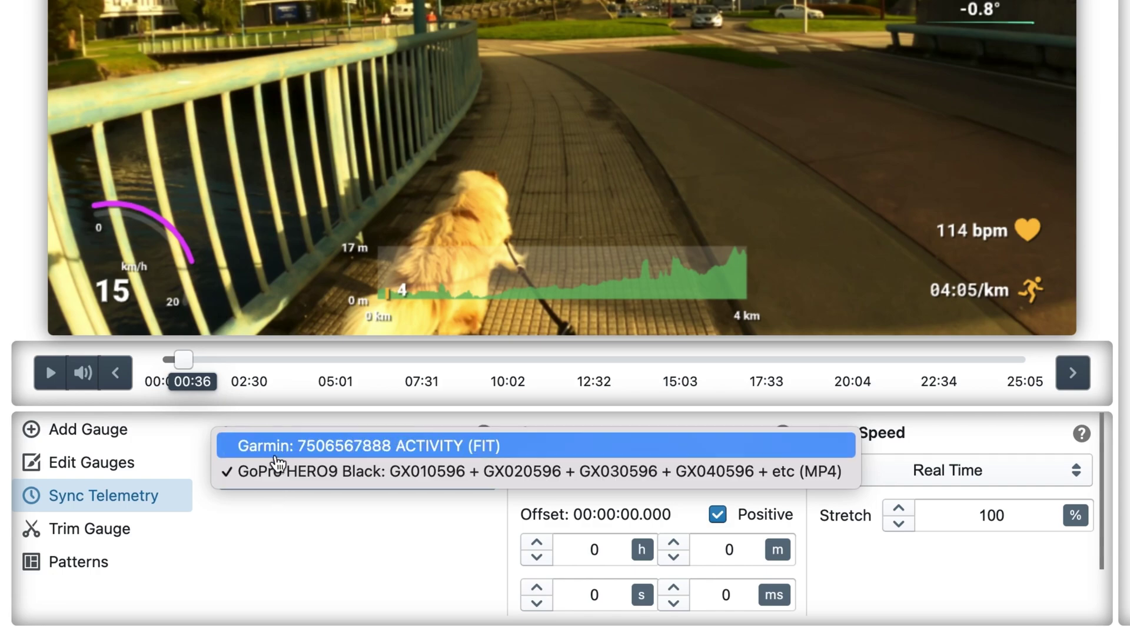
pyautogui.click(274, 456)
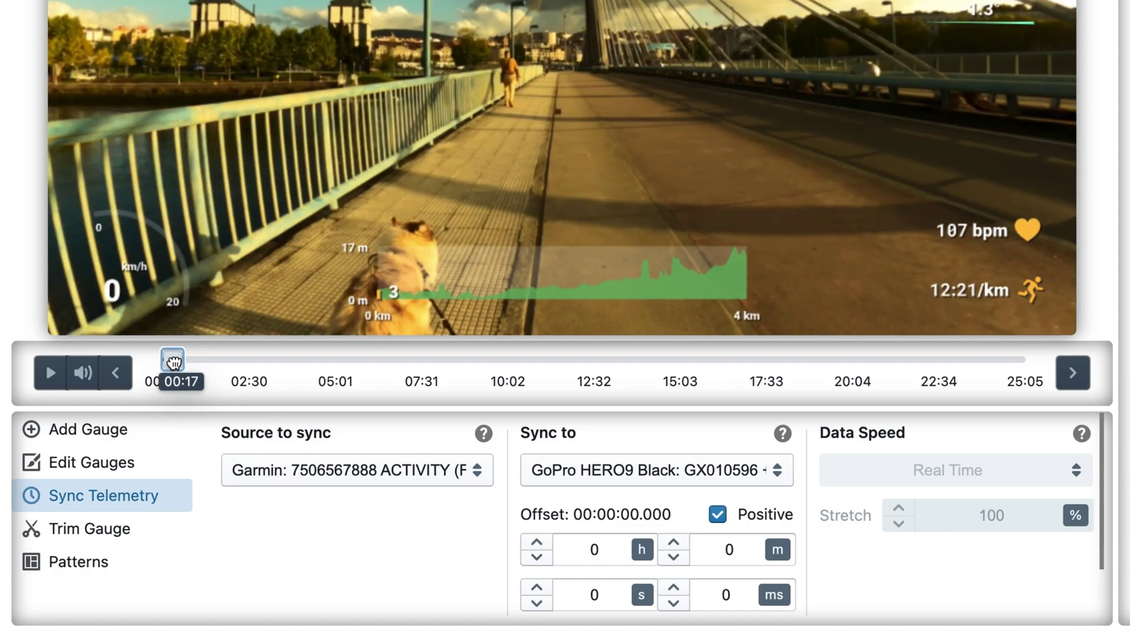
# Replay the video from about 00:15 to 00:16 to compare the gauges.
pyautogui.moveTo(176, 360); pyautogui.dragTo(170, 361)
pyautogui.scroll(5, 77, 629)
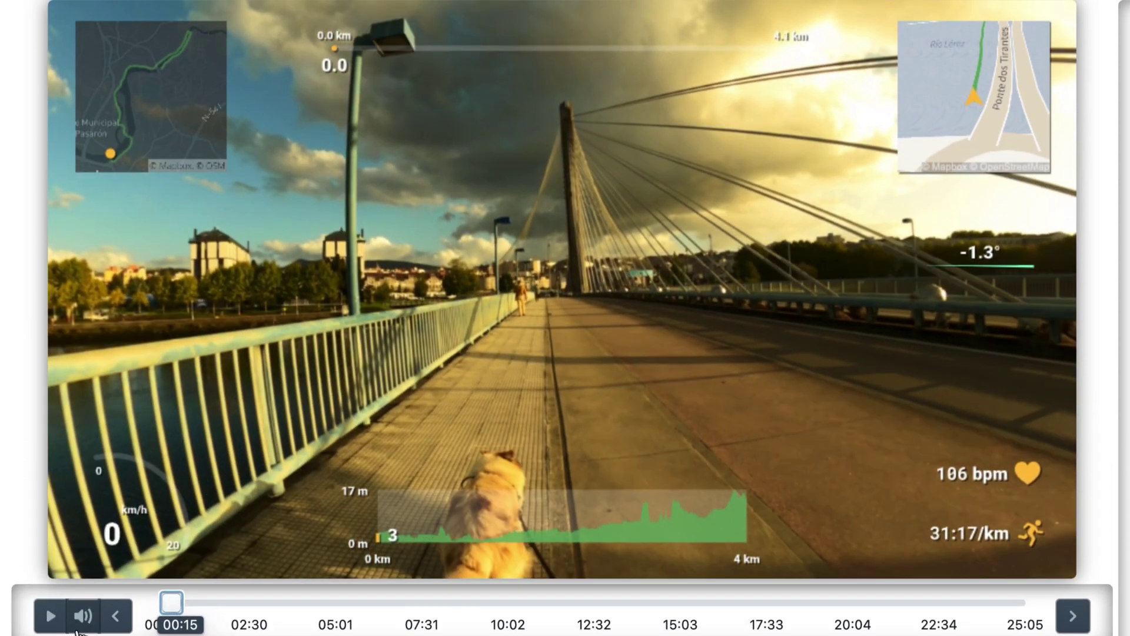
pyautogui.click(50, 627)
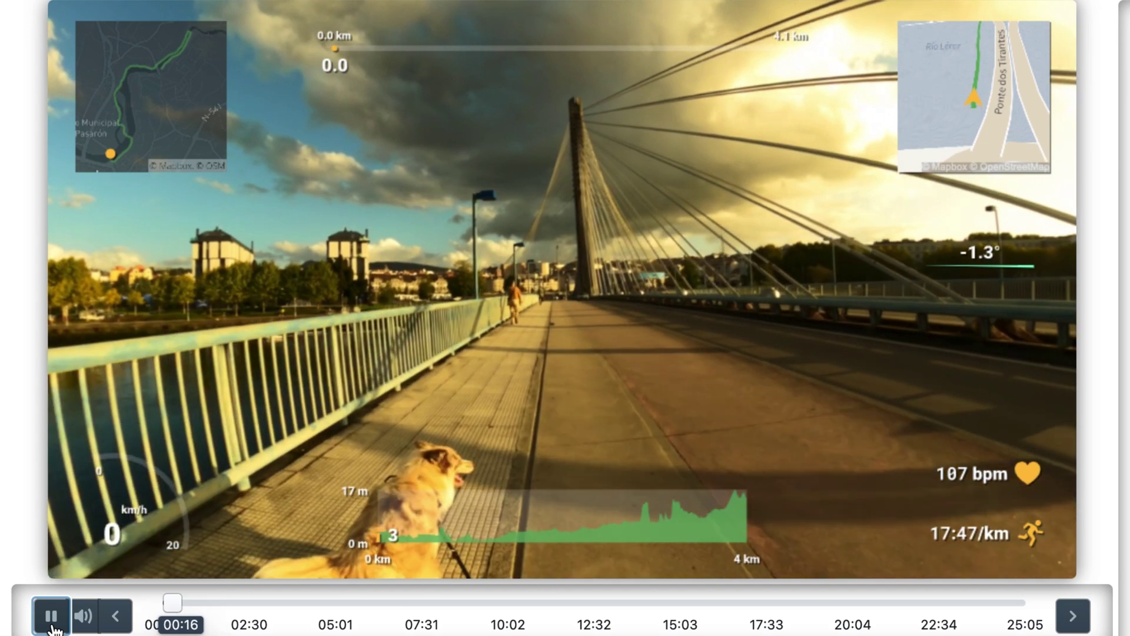
pyautogui.click(51, 627)
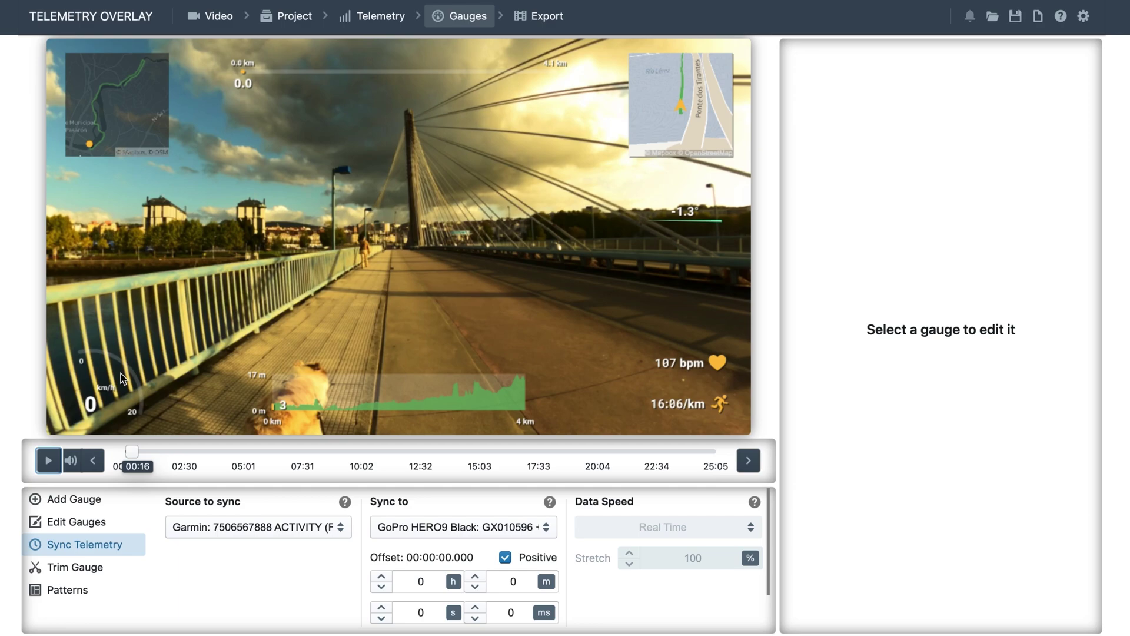
# Duplicate the Speedometer gauge and move the copy higher, over the railing.
pyautogui.click(120, 384)
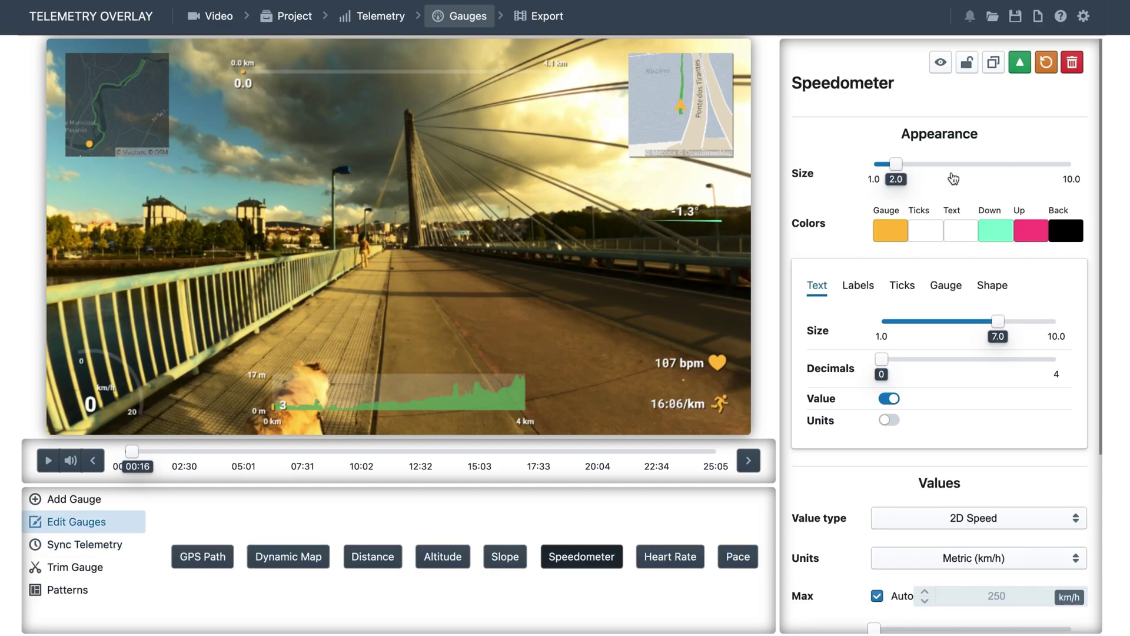
pyautogui.click(994, 66)
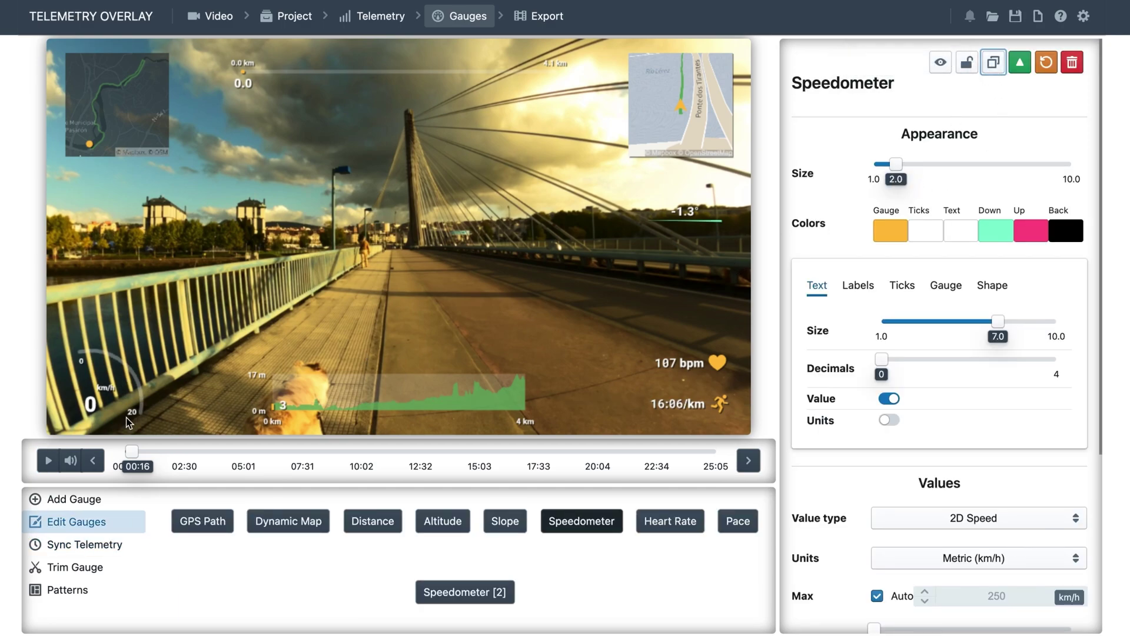
pyautogui.moveTo(121, 391); pyautogui.dragTo(200, 327)
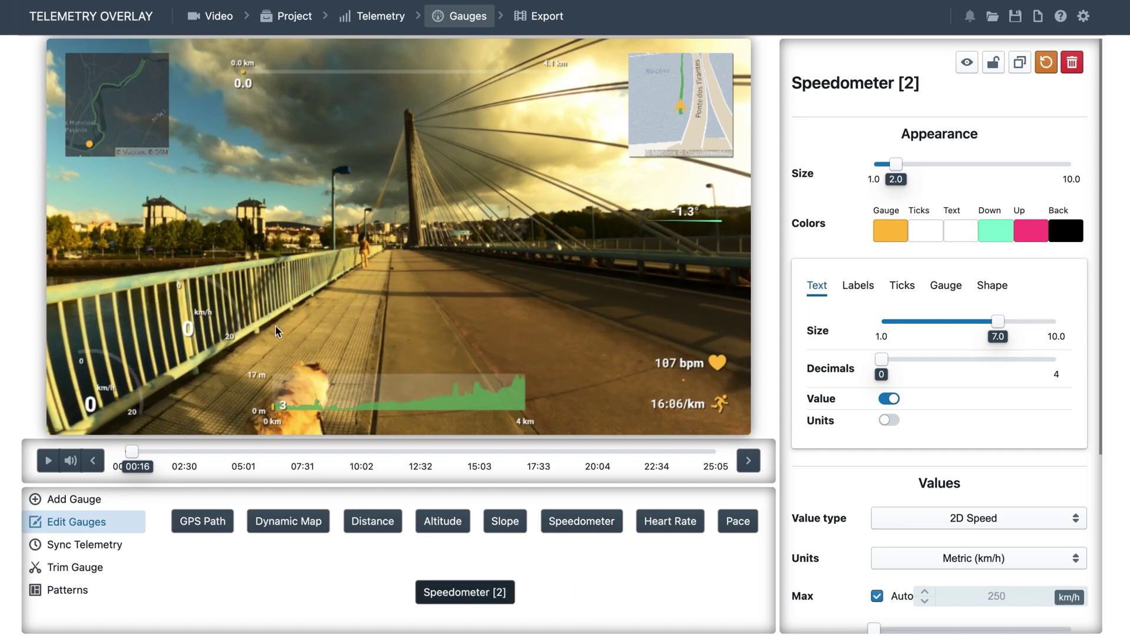
# Name the copy 'GoPro speed' and set its telemetry source to GoPro HERO9 Black.
pyautogui.click(910, 81)
pyautogui.write('GoPro')
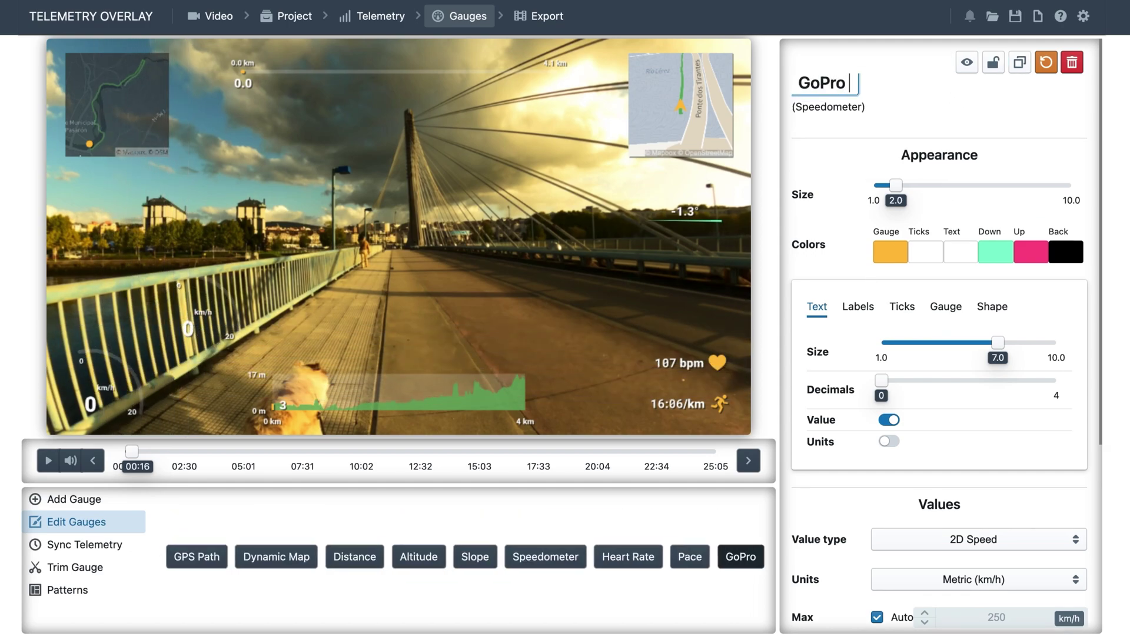
pyautogui.write(' speed')
pyautogui.click(843, 489)
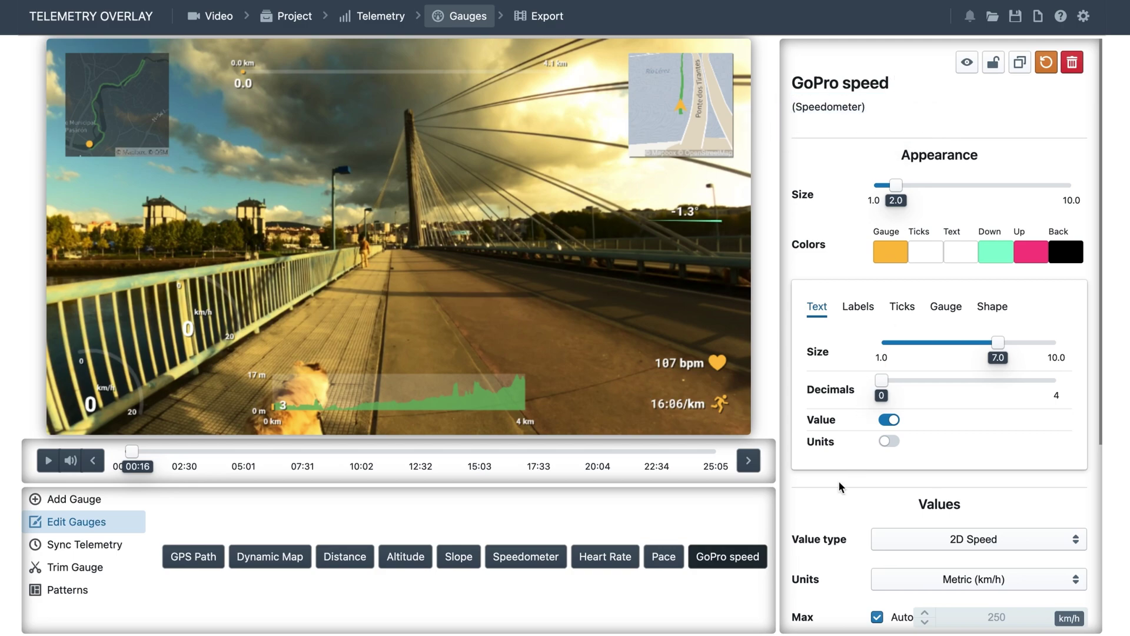
pyautogui.scroll(-3, 841, 487)
pyautogui.click(927, 528)
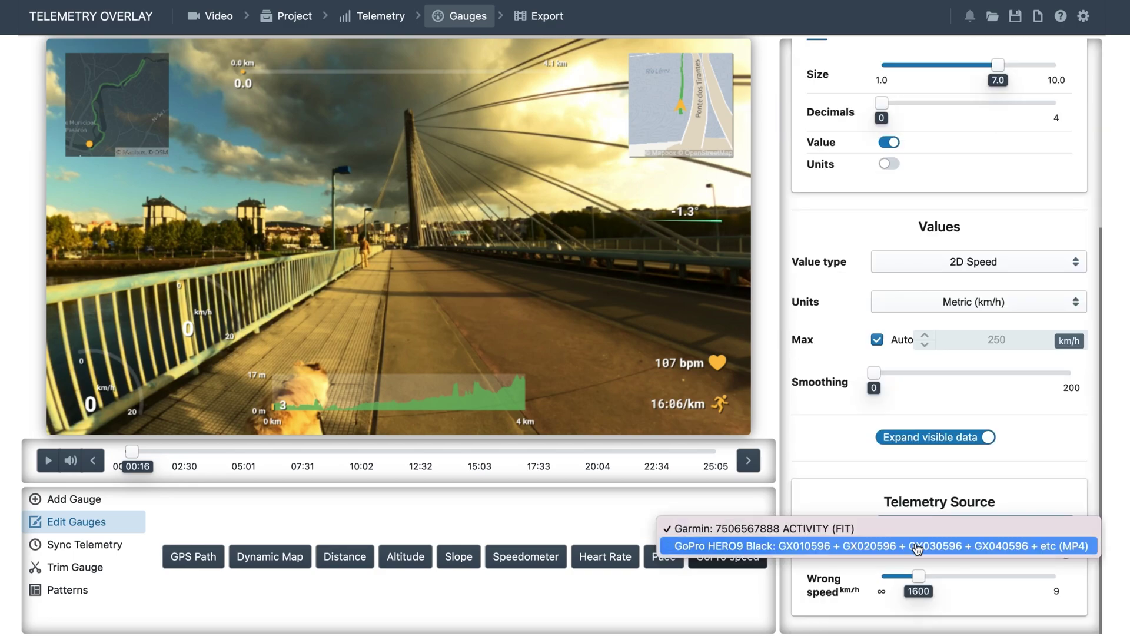
pyautogui.click(567, 489)
pyautogui.press('Down')
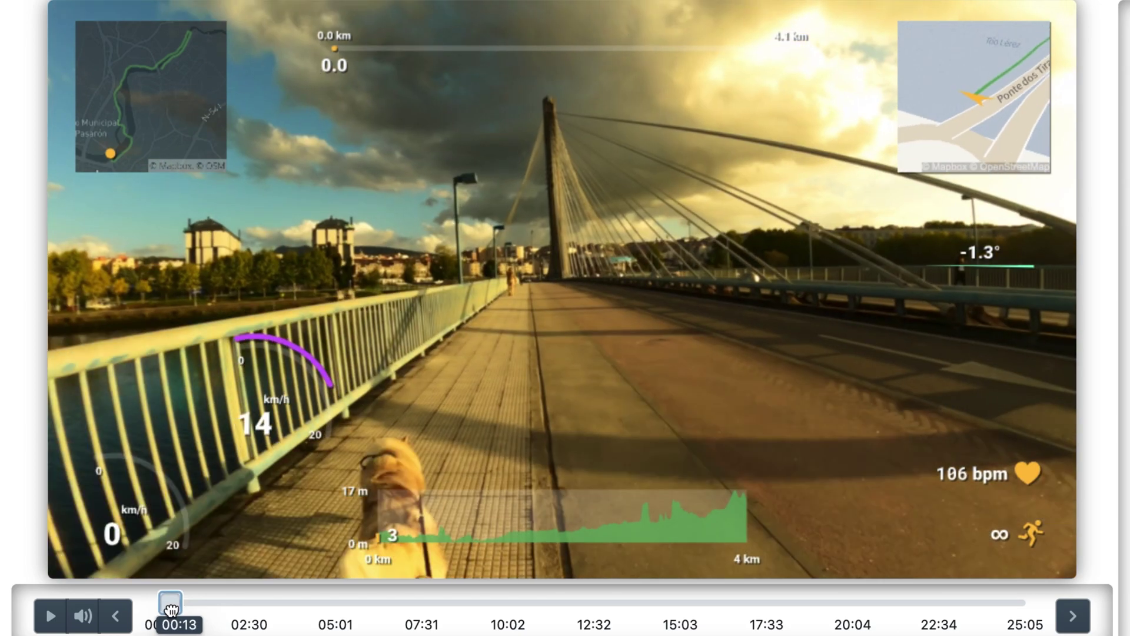
# Play the video from 00:11 and choose the Garmin activity as the source to sync.
pyautogui.moveTo(174, 603); pyautogui.dragTo(169, 602)
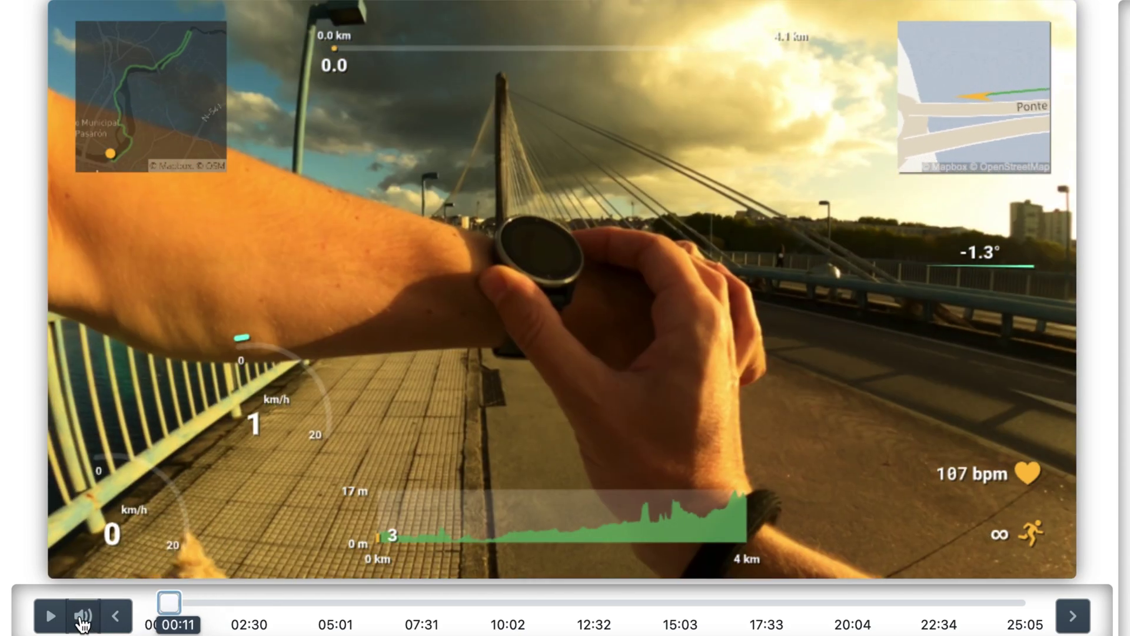
pyautogui.click(52, 617)
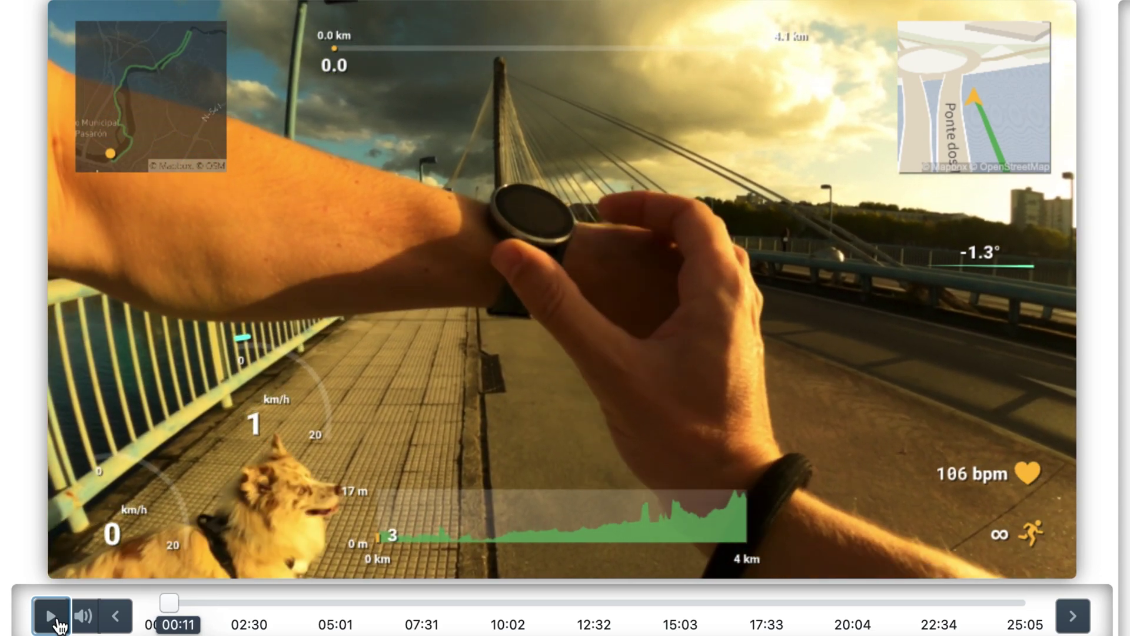
pyautogui.scroll(-5, 193, 521)
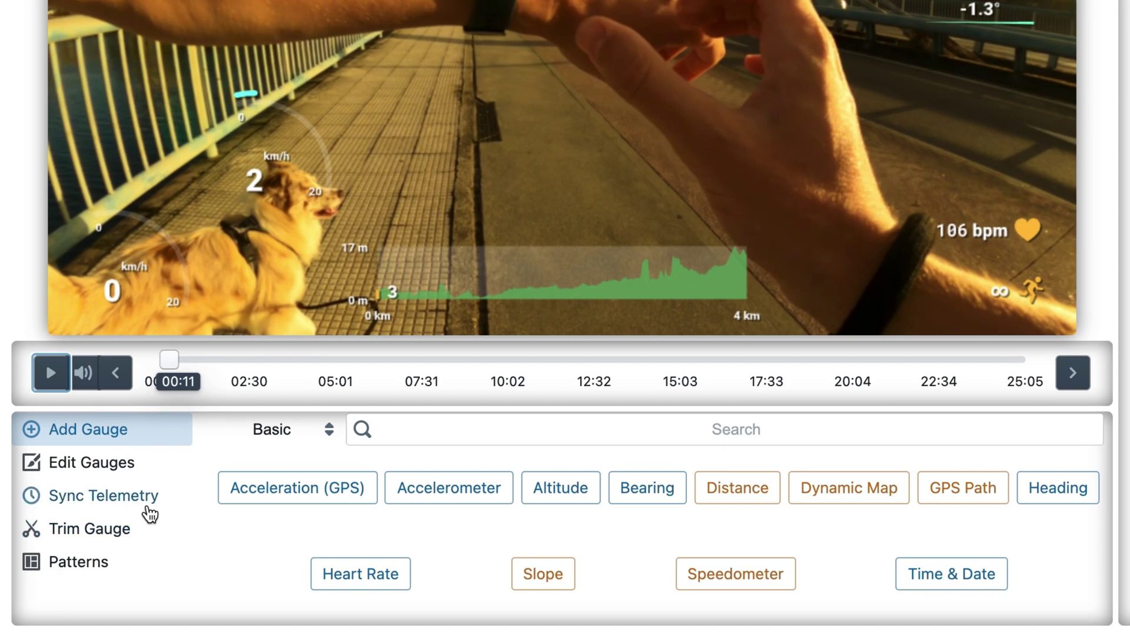
pyautogui.click(145, 505)
pyautogui.click(380, 477)
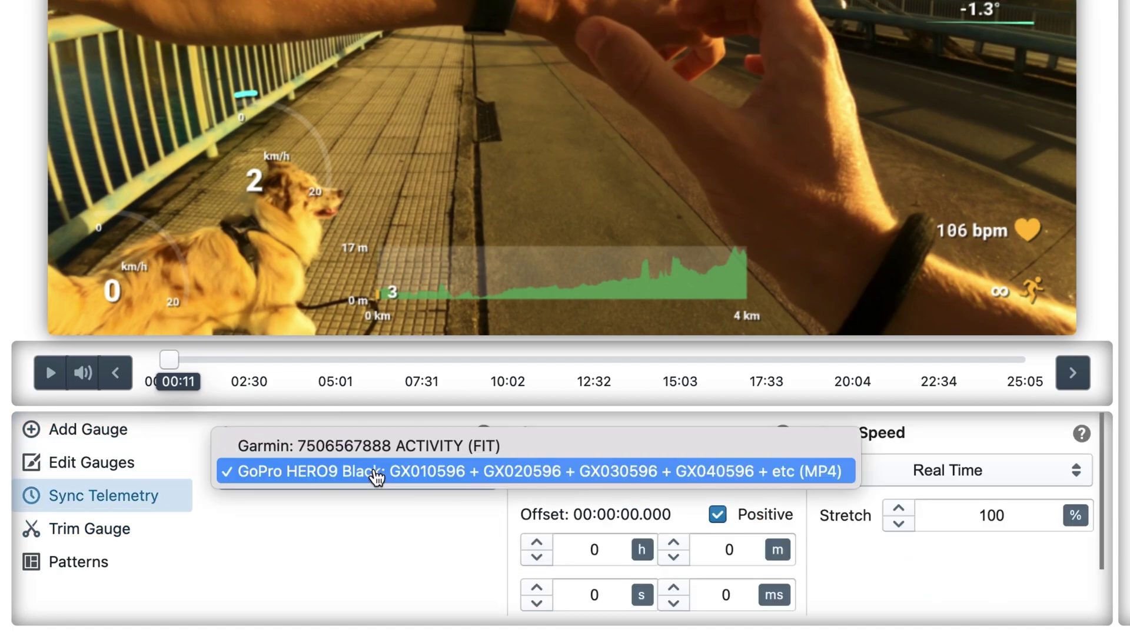
pyautogui.click(357, 455)
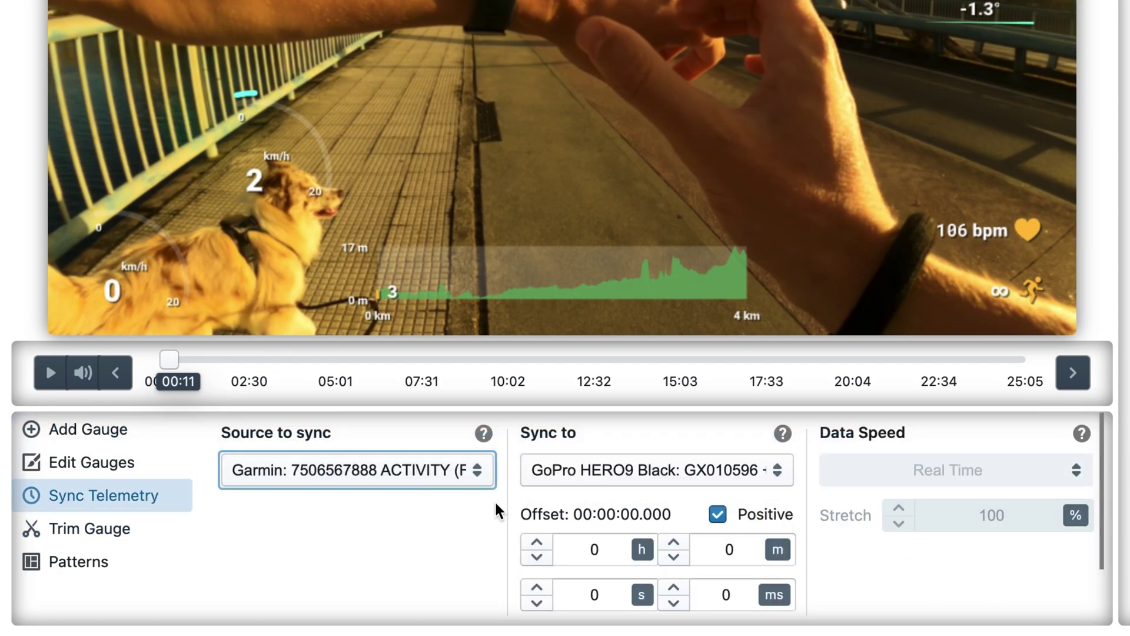
pyautogui.scroll(-1, 529, 513)
pyautogui.scroll(-3, 527, 520)
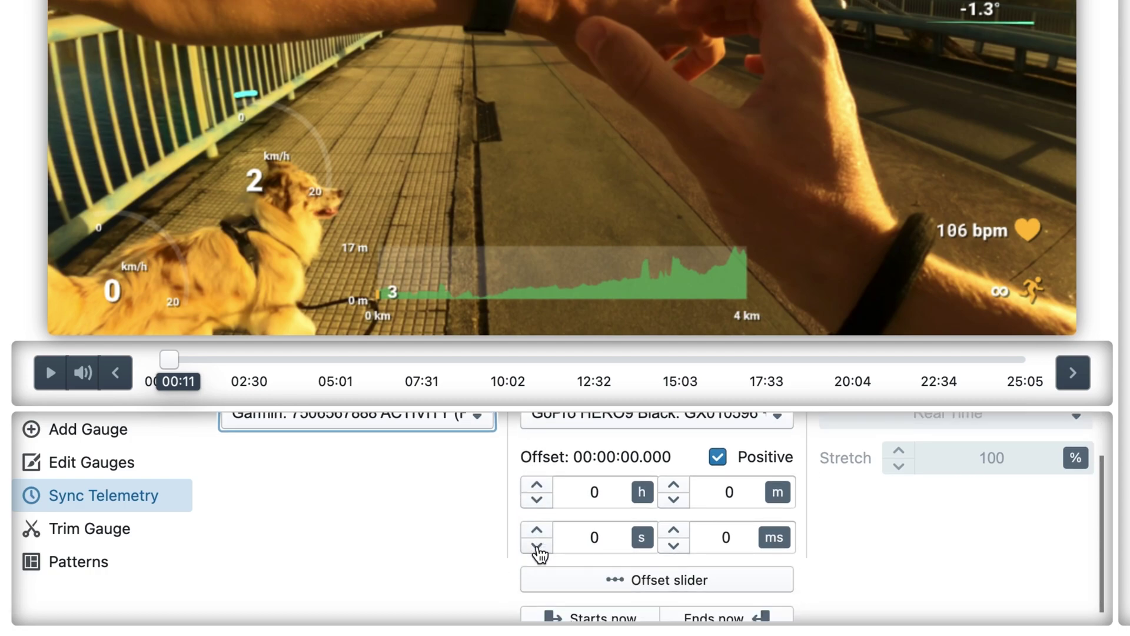
# Step the offset to -00:00:07 and play the footage to compare both speedometers.
pyautogui.click(537, 547)
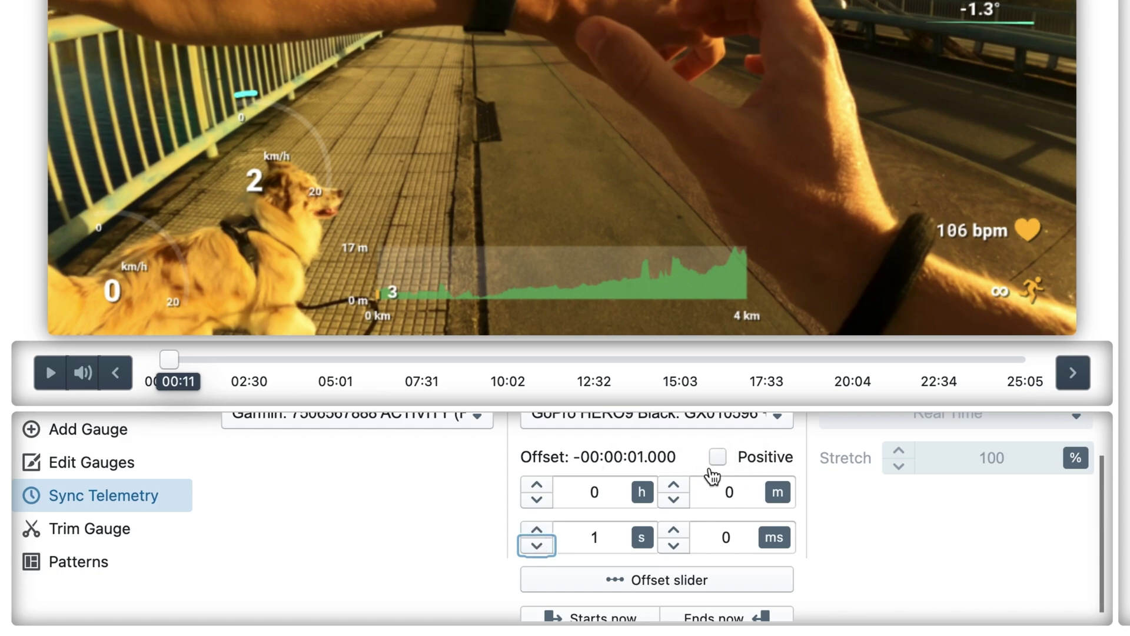
pyautogui.click(536, 532)
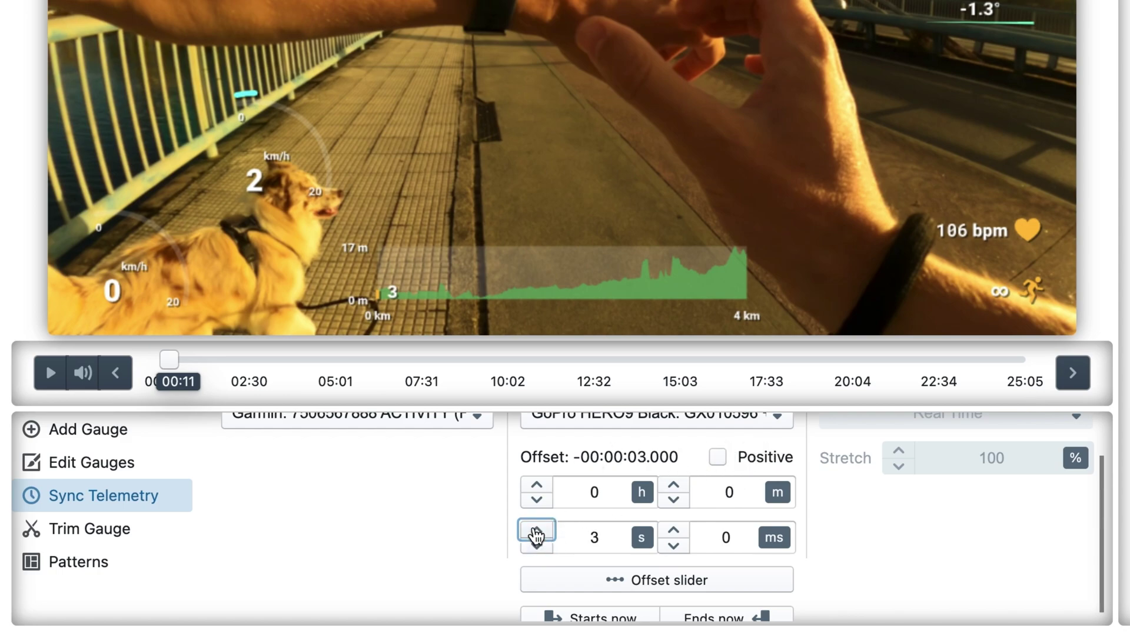
pyautogui.click(536, 532)
pyautogui.click(536, 532)
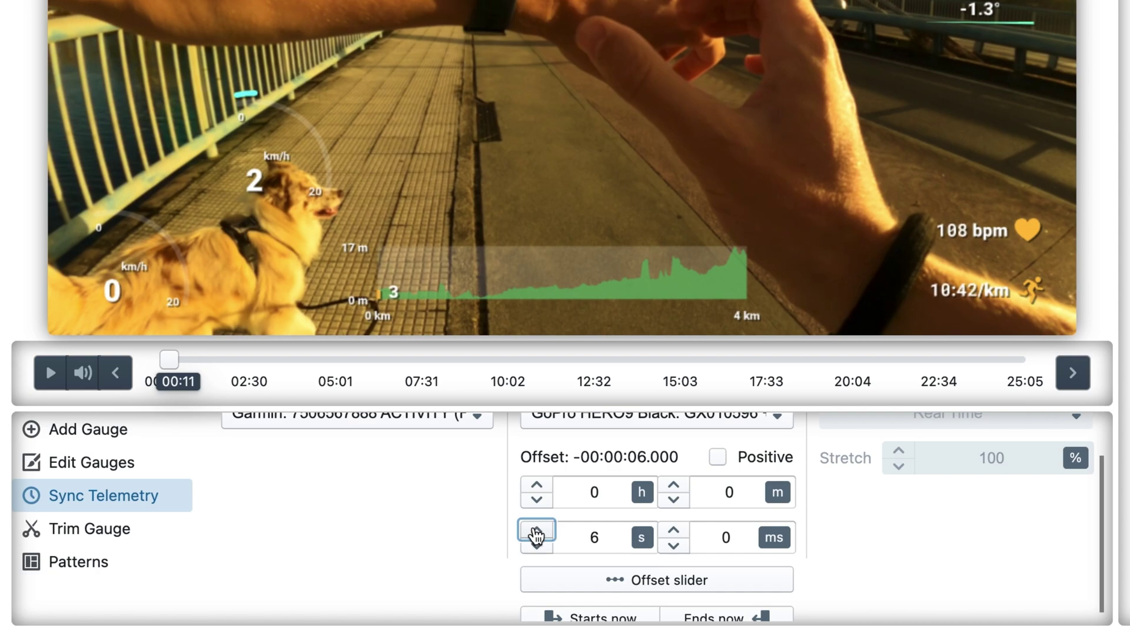
pyautogui.click(536, 533)
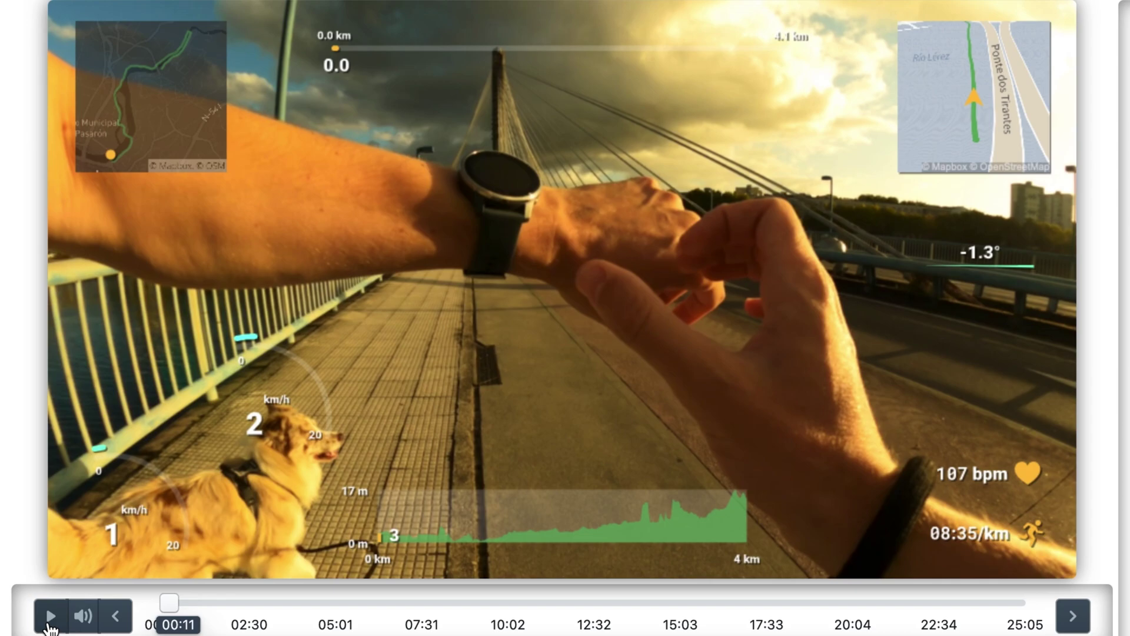
pyautogui.click(48, 624)
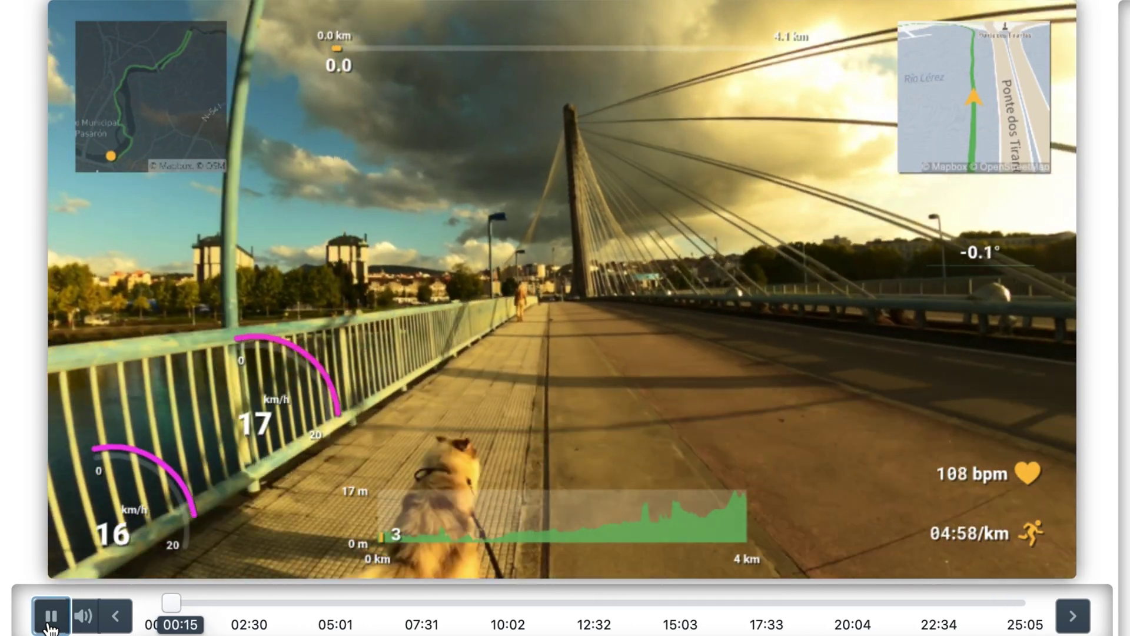
# Pause playback, then delete the GoPro speed gauge and confirm the removal.
pyautogui.click(49, 460)
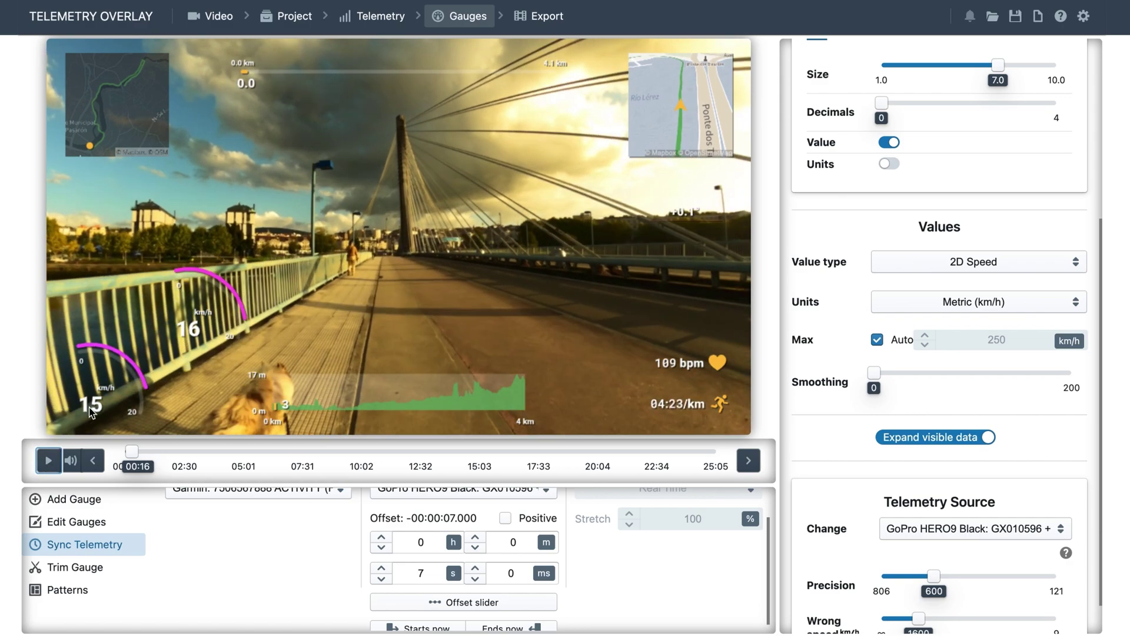
pyautogui.scroll(3, 853, 304)
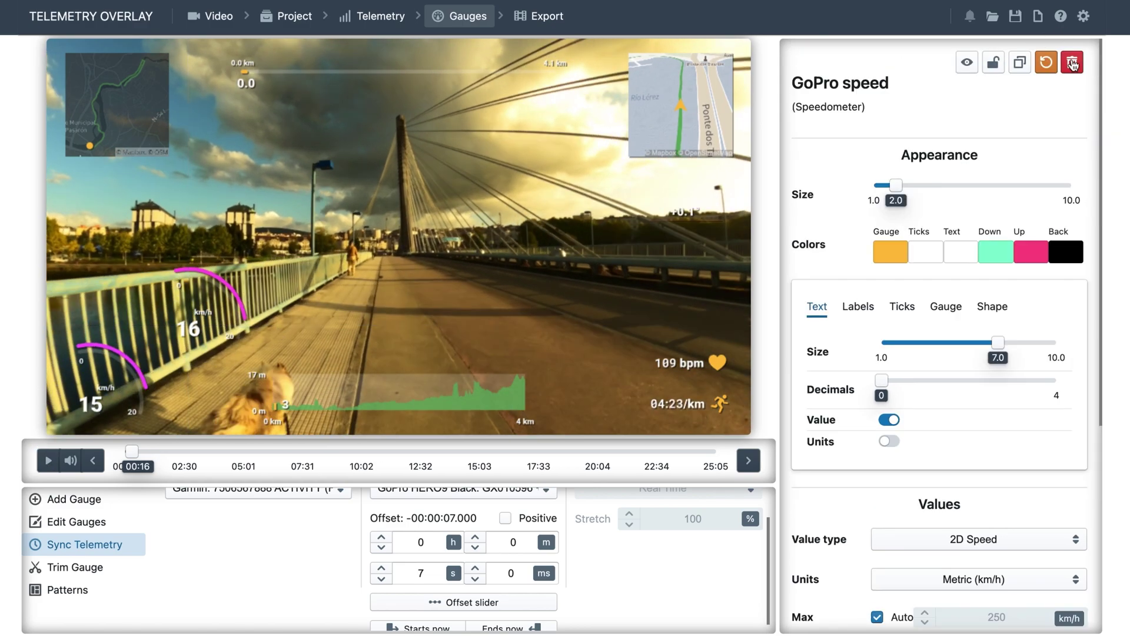
pyautogui.click(1072, 61)
pyautogui.click(675, 336)
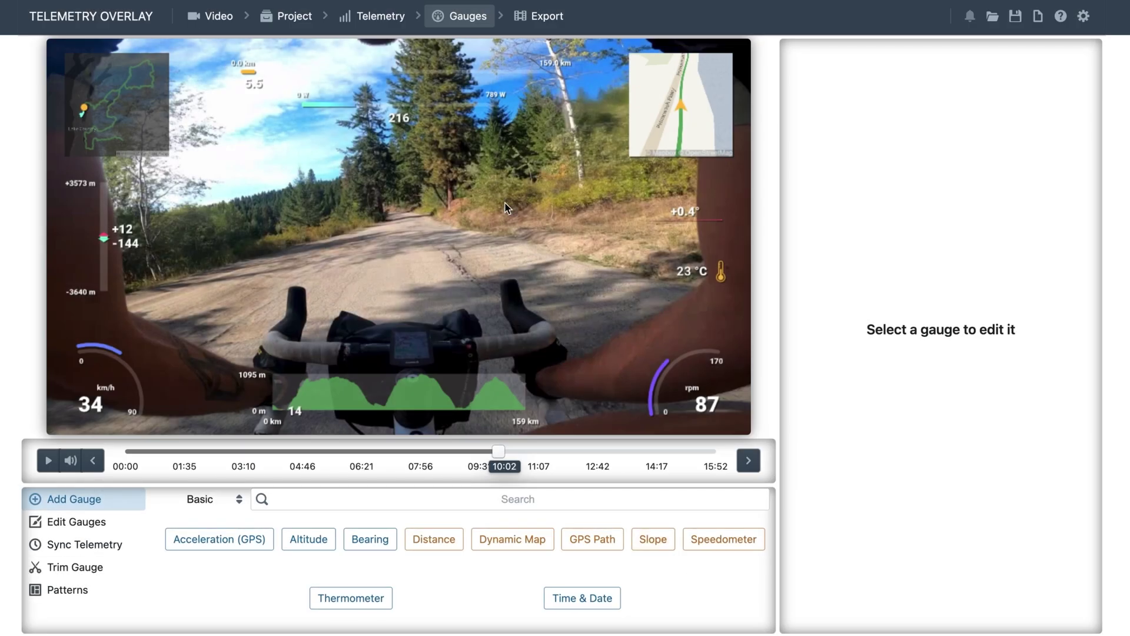
# Check the loaded telemetry files, return to the gauges, and scrub the cycling video to 15:52.
pyautogui.click(396, 17)
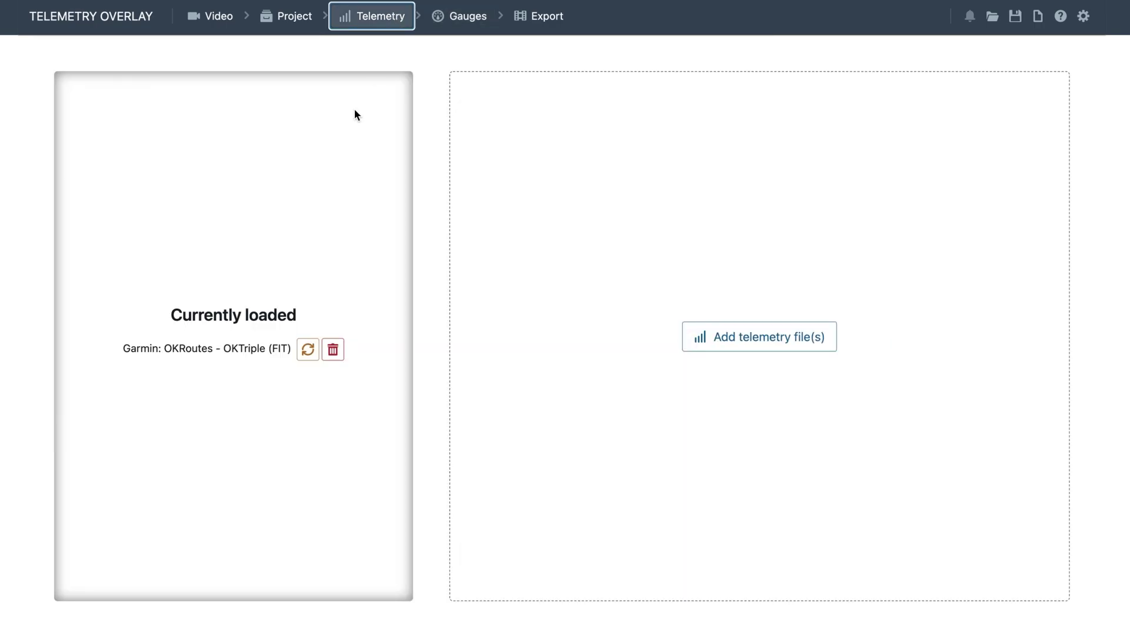
pyautogui.click(470, 19)
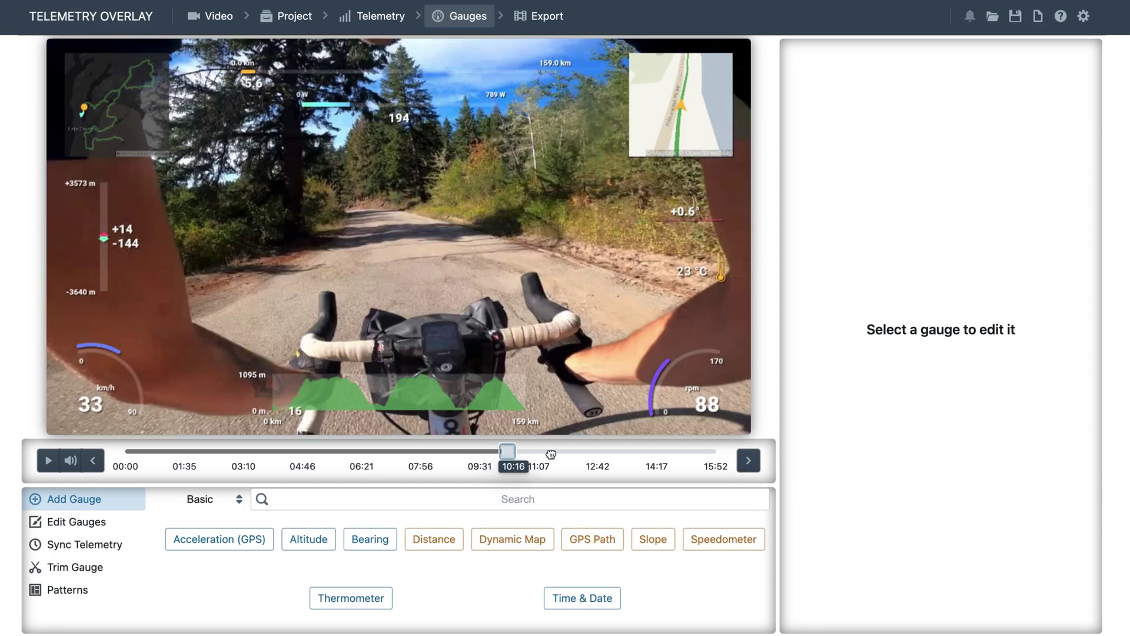
pyautogui.moveTo(500, 455)
pyautogui.mouseDown()
pyautogui.moveTo(707, 452)
pyautogui.moveTo(266, 453)
pyautogui.mouseUp()
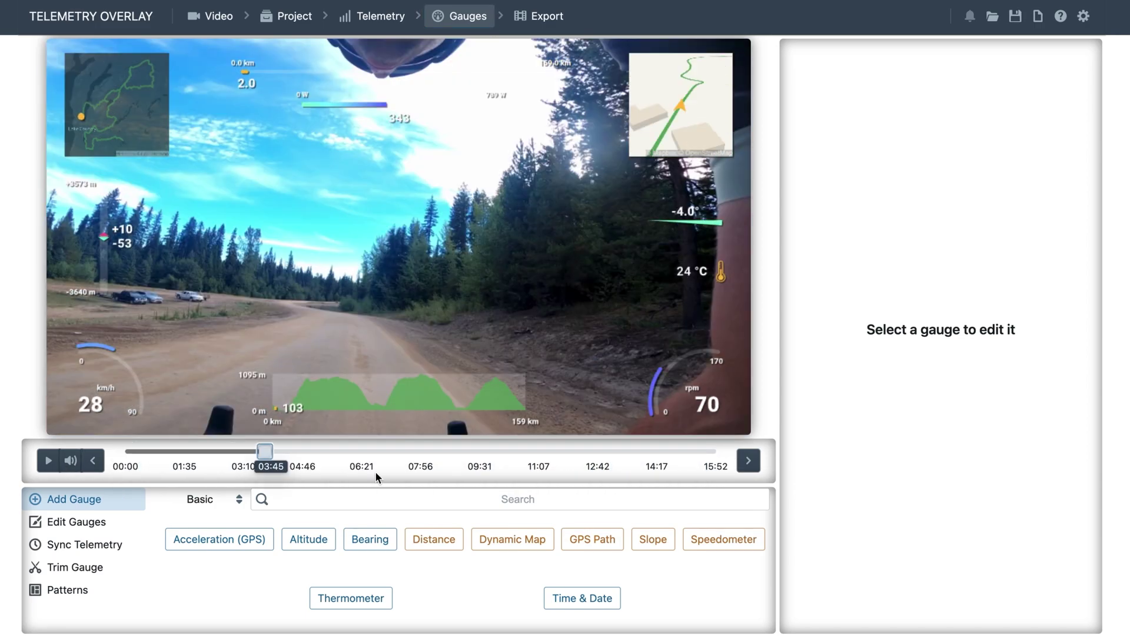
pyautogui.moveTo(377, 477); pyautogui.dragTo(833, 479)
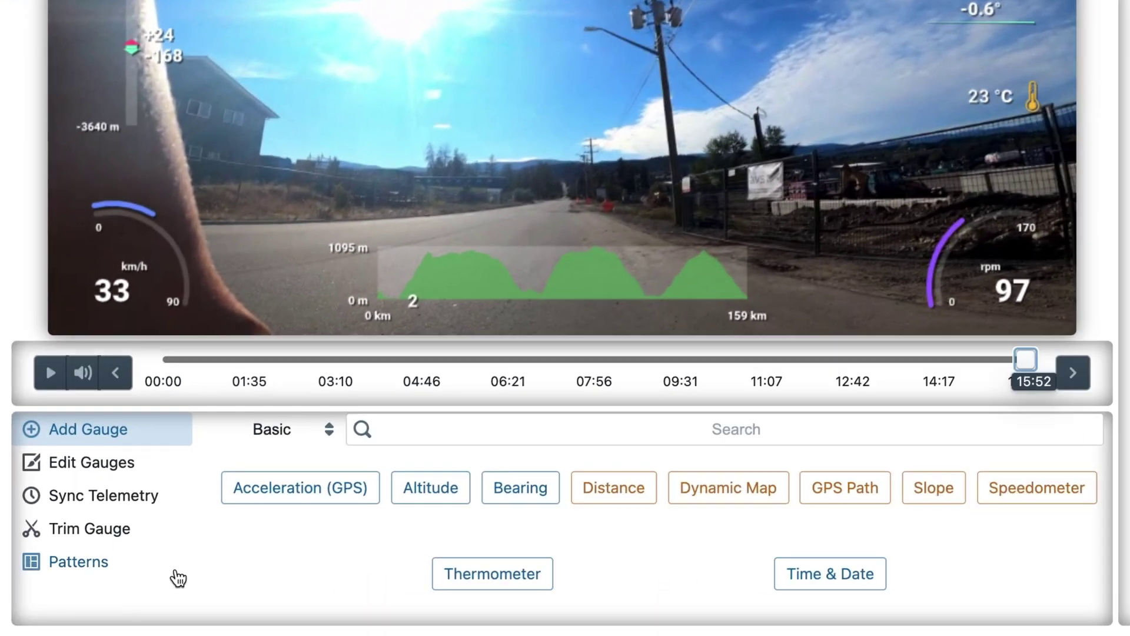
# Load the Sync Assistant pattern, replacing the existing gauges.
pyautogui.click(107, 574)
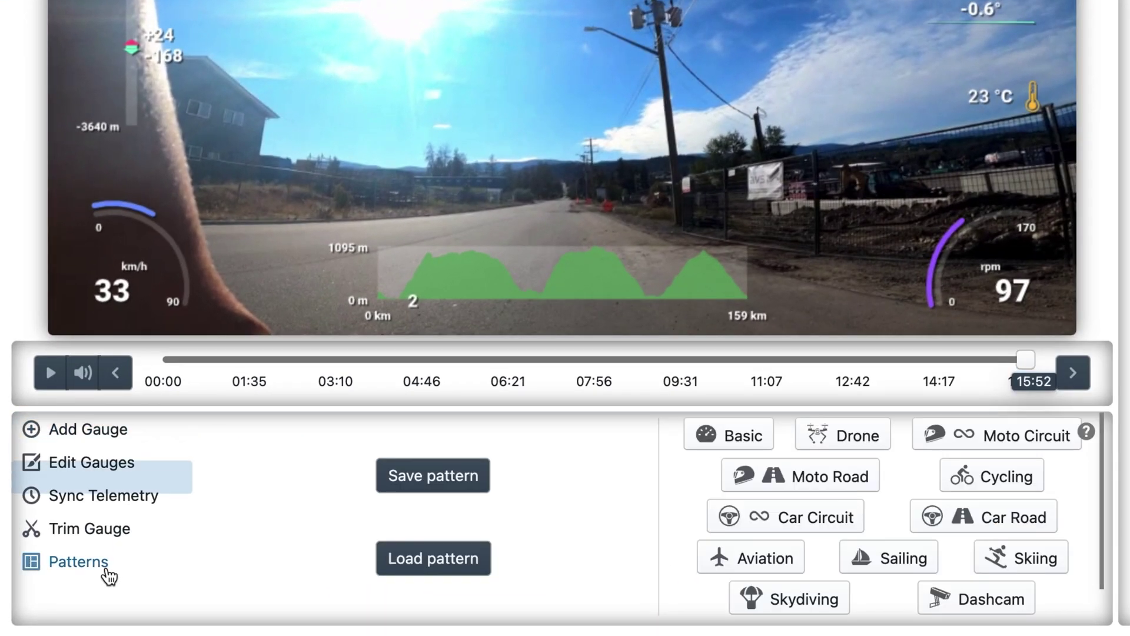
pyautogui.scroll(-2, 938, 602)
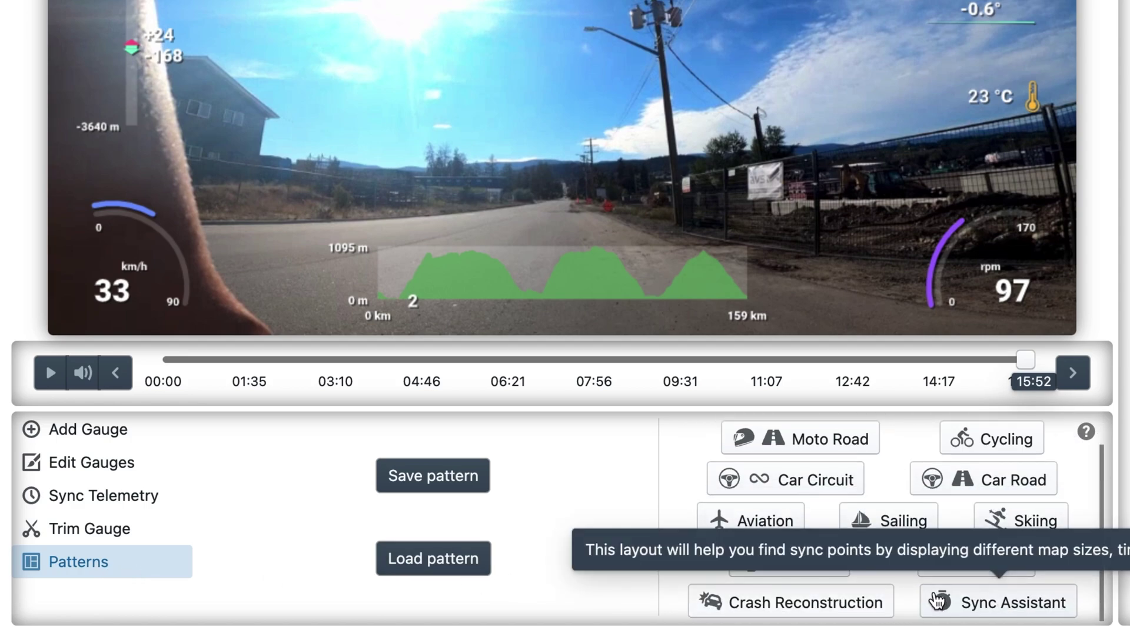
pyautogui.click(1020, 606)
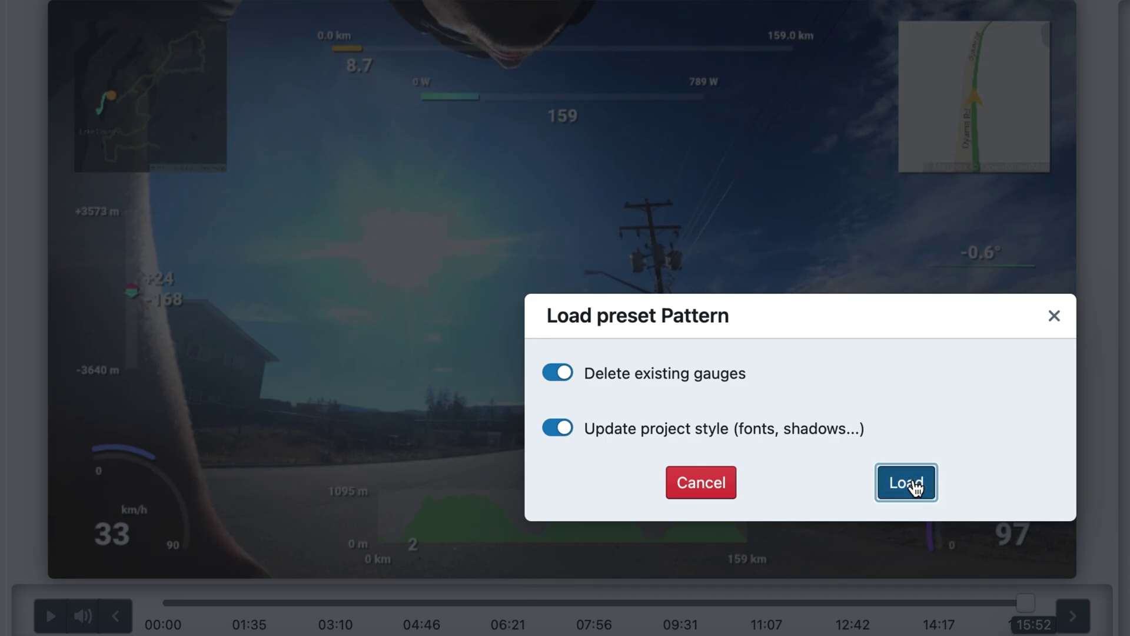
pyautogui.click(916, 489)
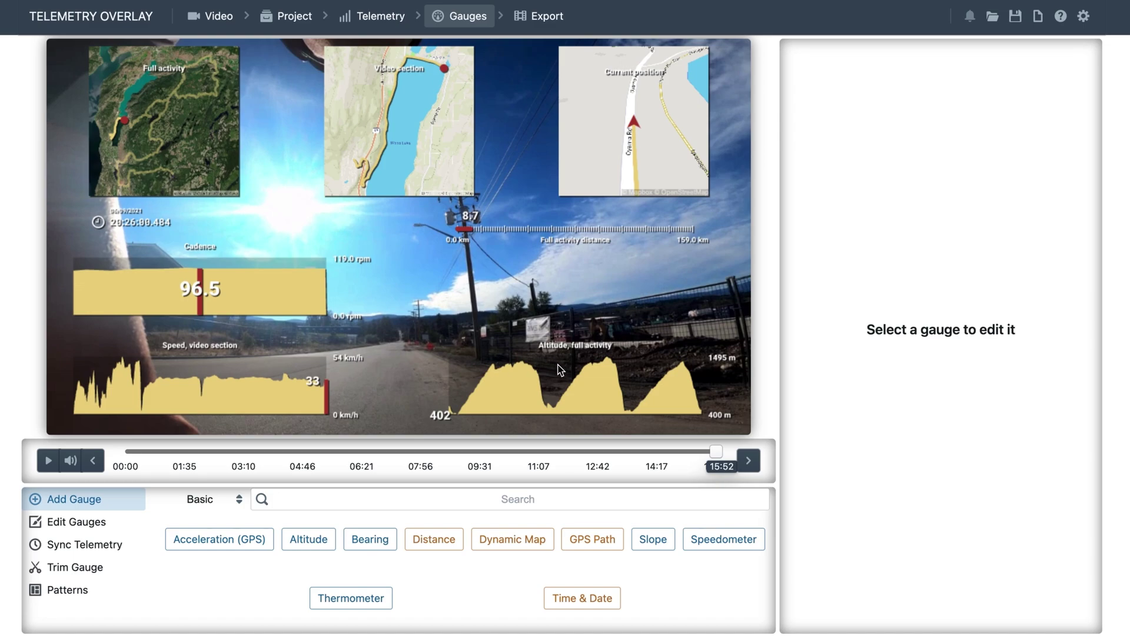
# Enable Expand visible data on the speed (video section) and altitude (full activity) graphs.
pyautogui.click(210, 391)
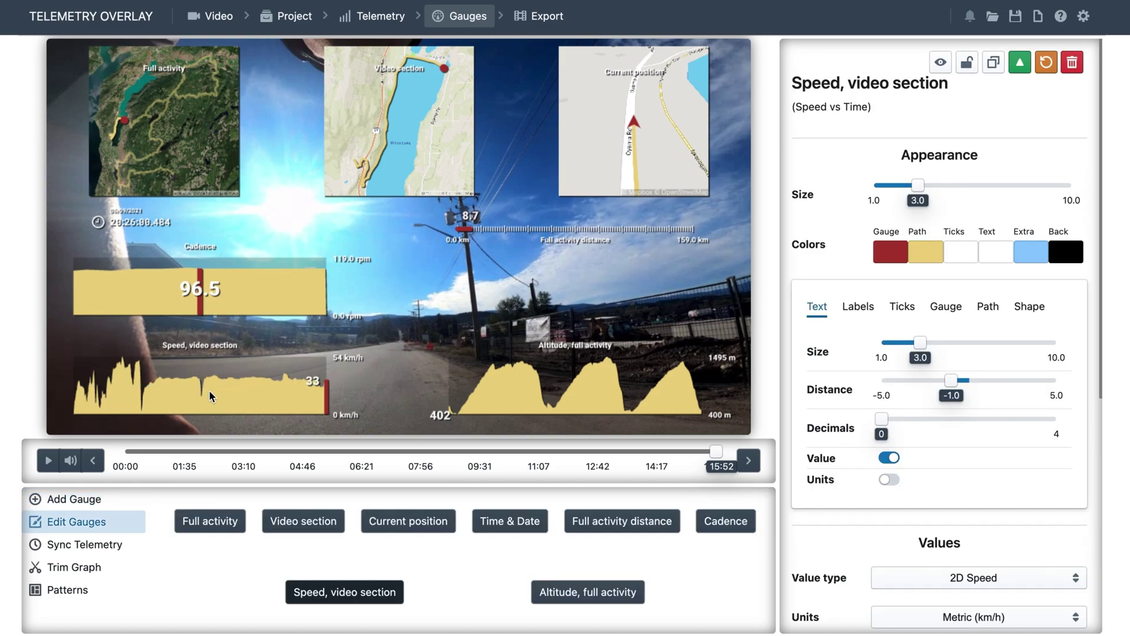
pyautogui.scroll(-3, 841, 464)
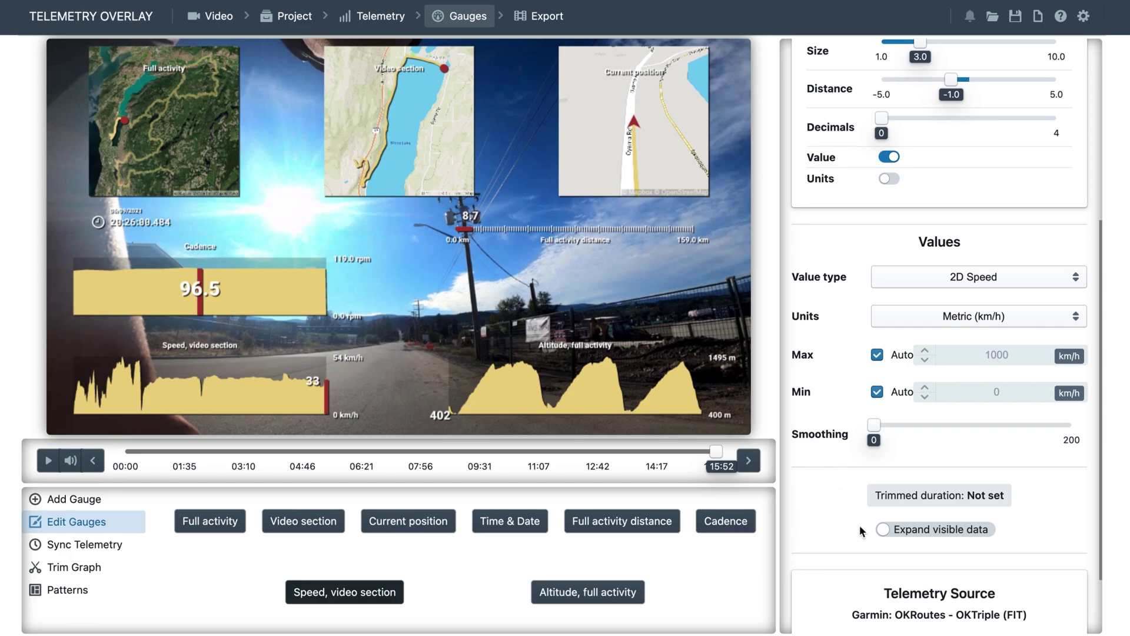
pyautogui.click(899, 530)
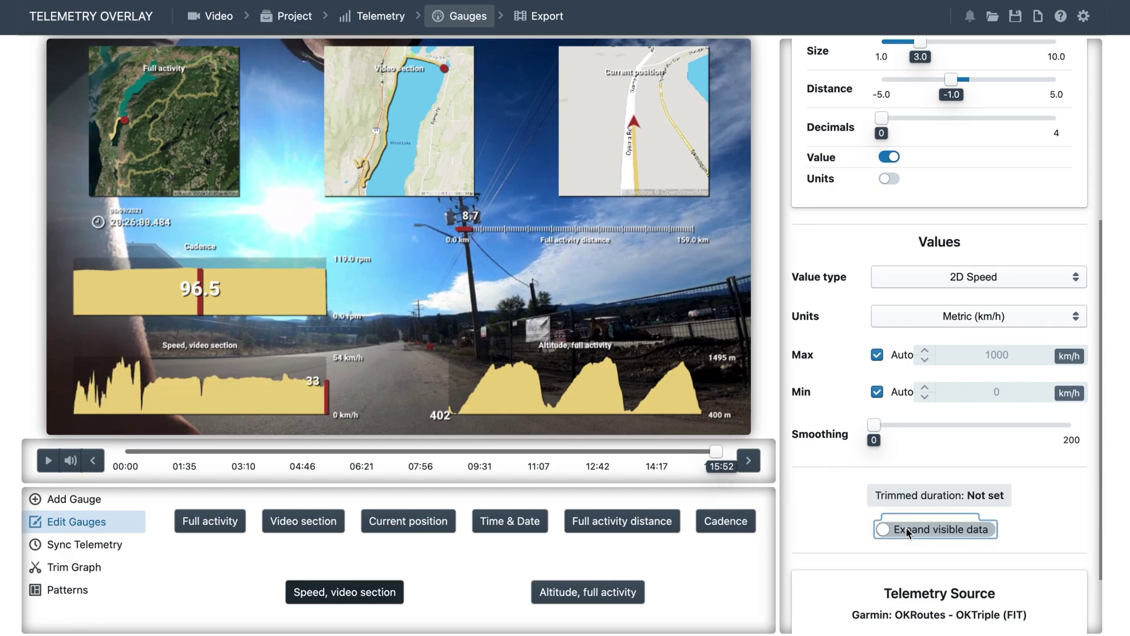
pyautogui.click(550, 385)
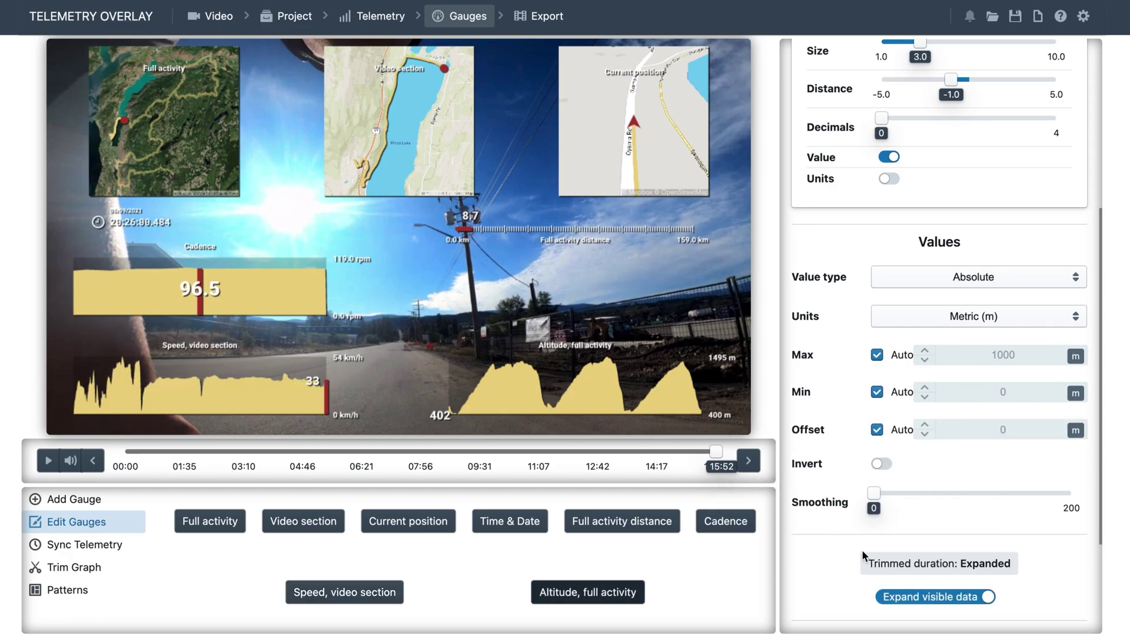
pyautogui.scroll(-1, 864, 555)
pyautogui.click(921, 578)
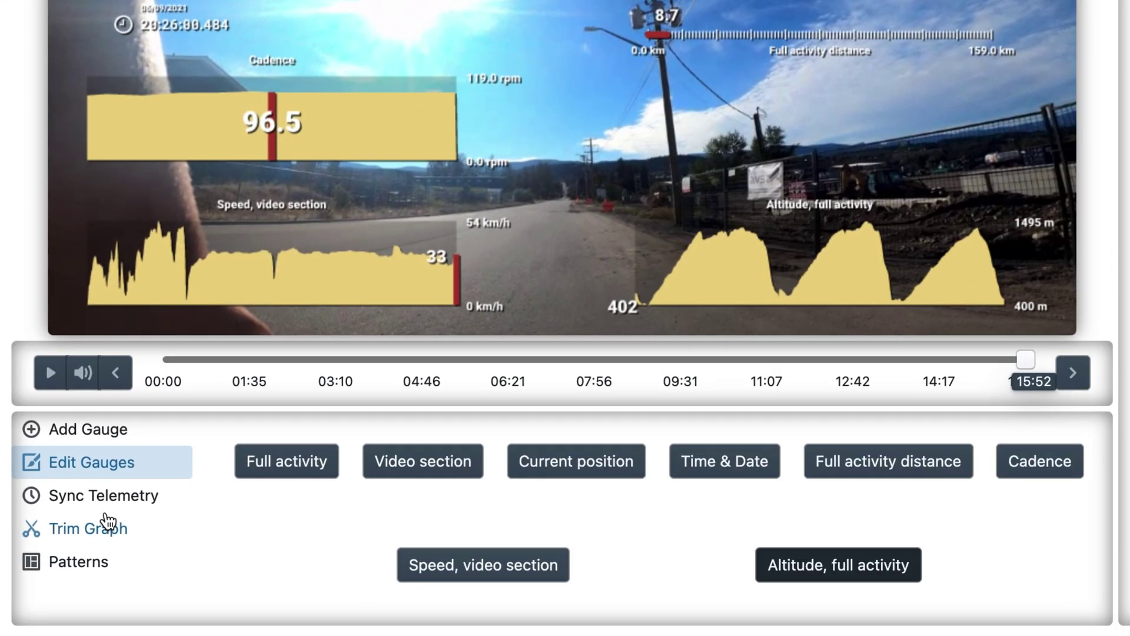
# With the offset slider, shift the activity data to exactly -05:12:00, showing 114.3 km.
pyautogui.click(83, 549)
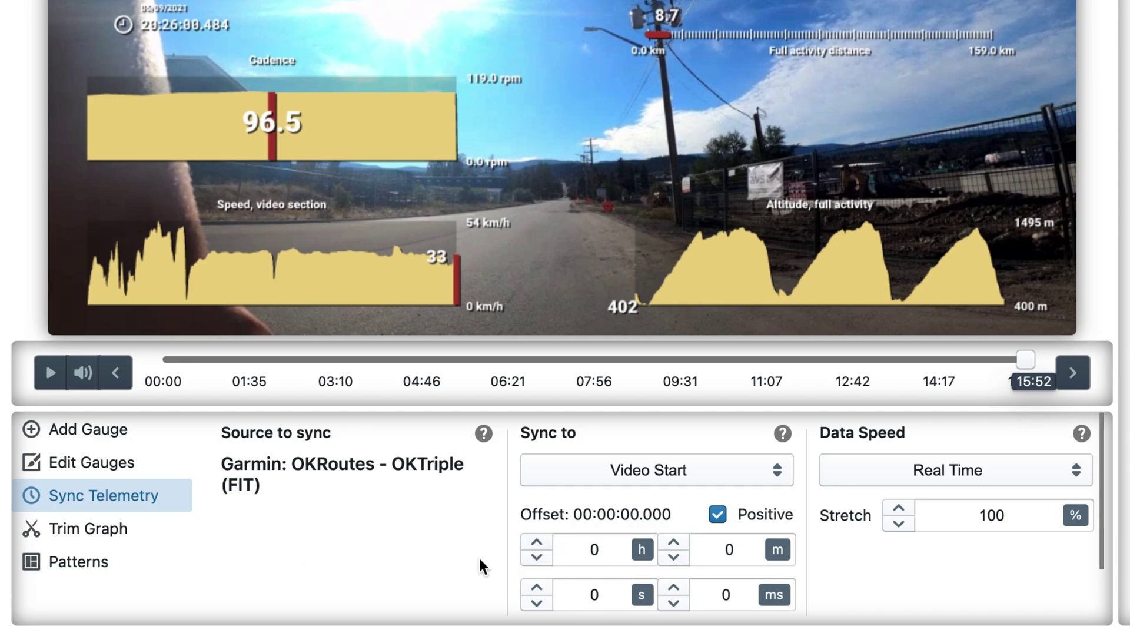
pyautogui.scroll(-1, 591, 530)
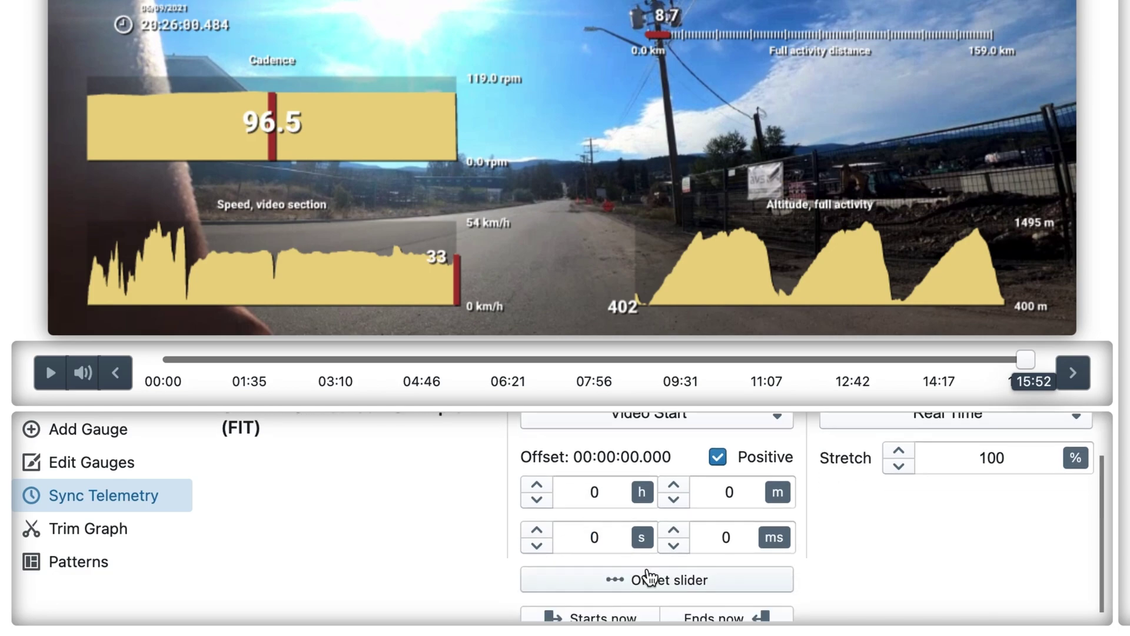
pyautogui.click(667, 586)
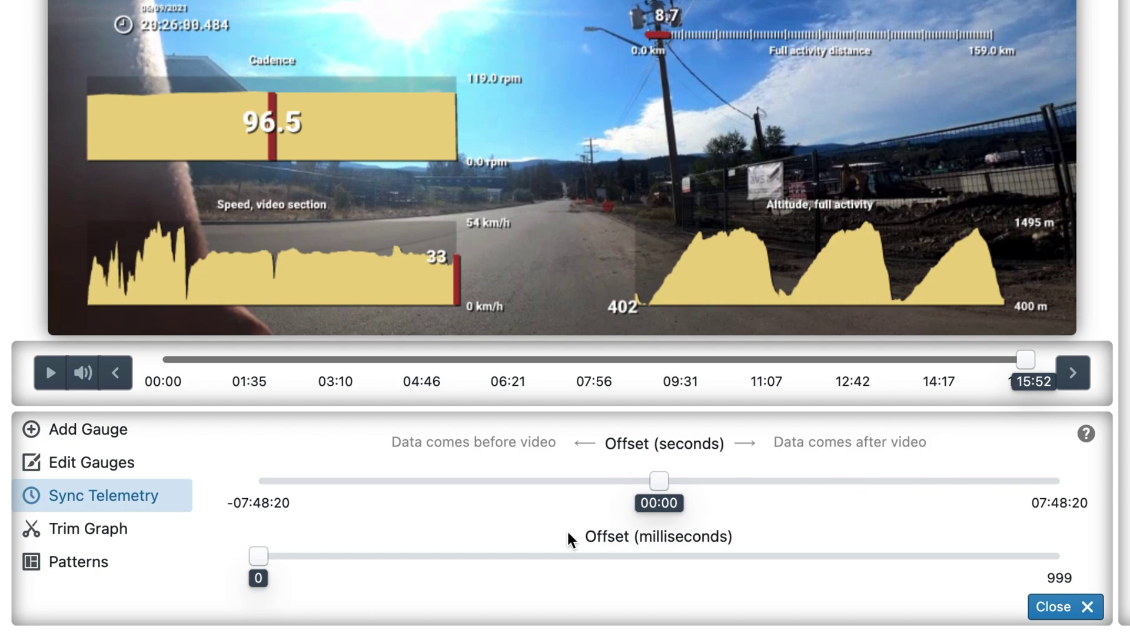
pyautogui.scroll(5, 570, 539)
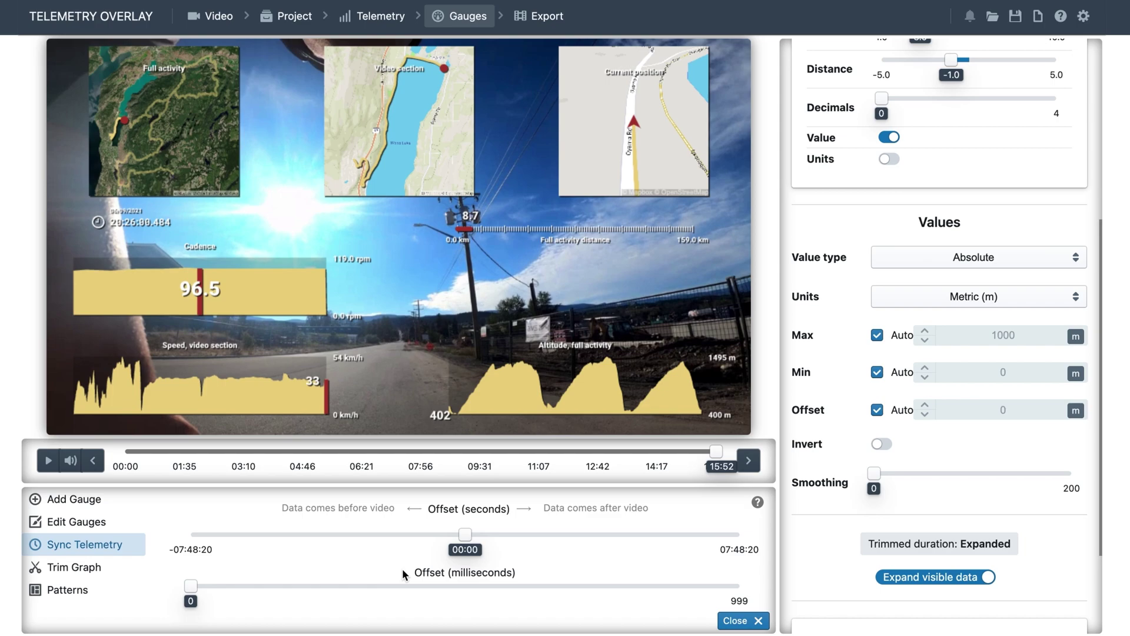
pyautogui.moveTo(465, 534); pyautogui.dragTo(282, 534)
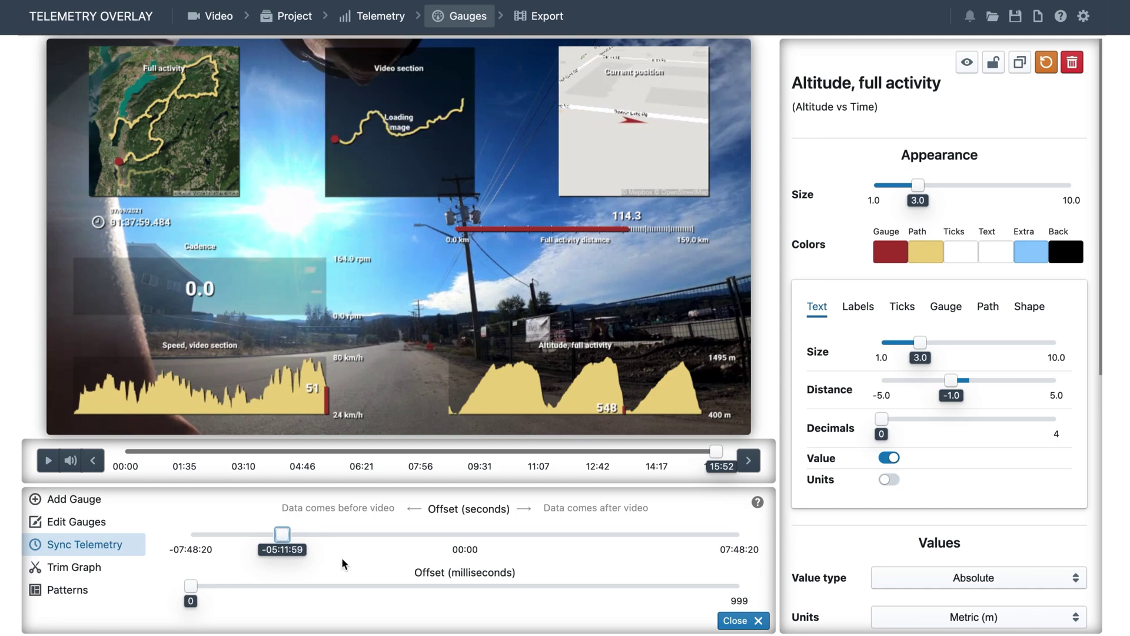
pyautogui.press('Left')
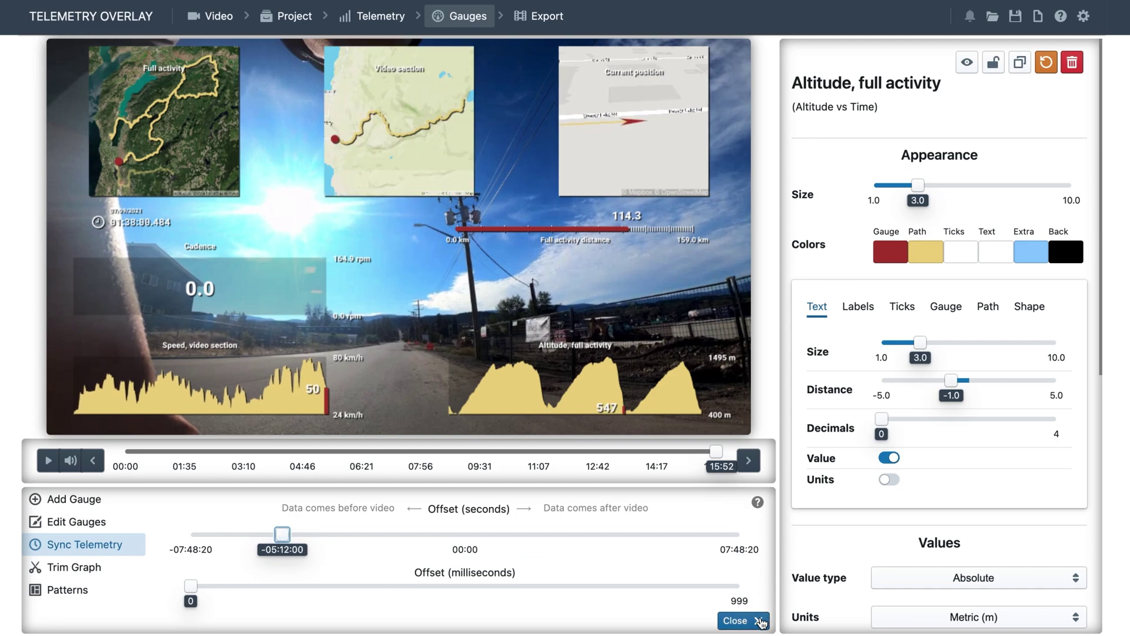
# Close the offset sliders and play the ride from the start to check the sync.
pyautogui.click(761, 622)
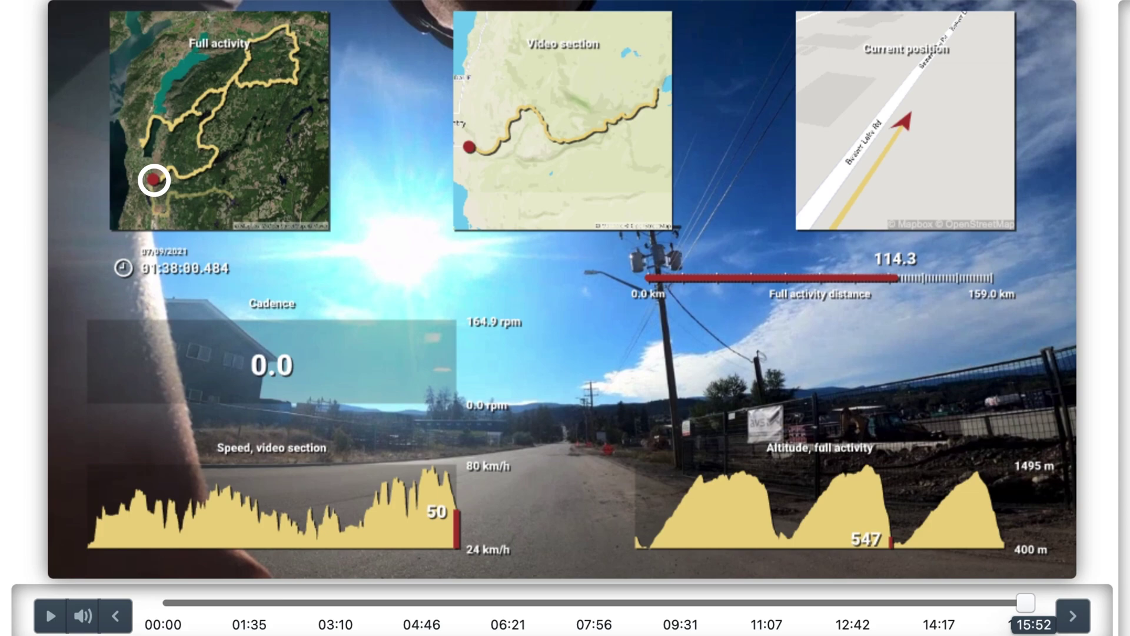
pyautogui.moveTo(233, 605); pyautogui.dragTo(130, 603)
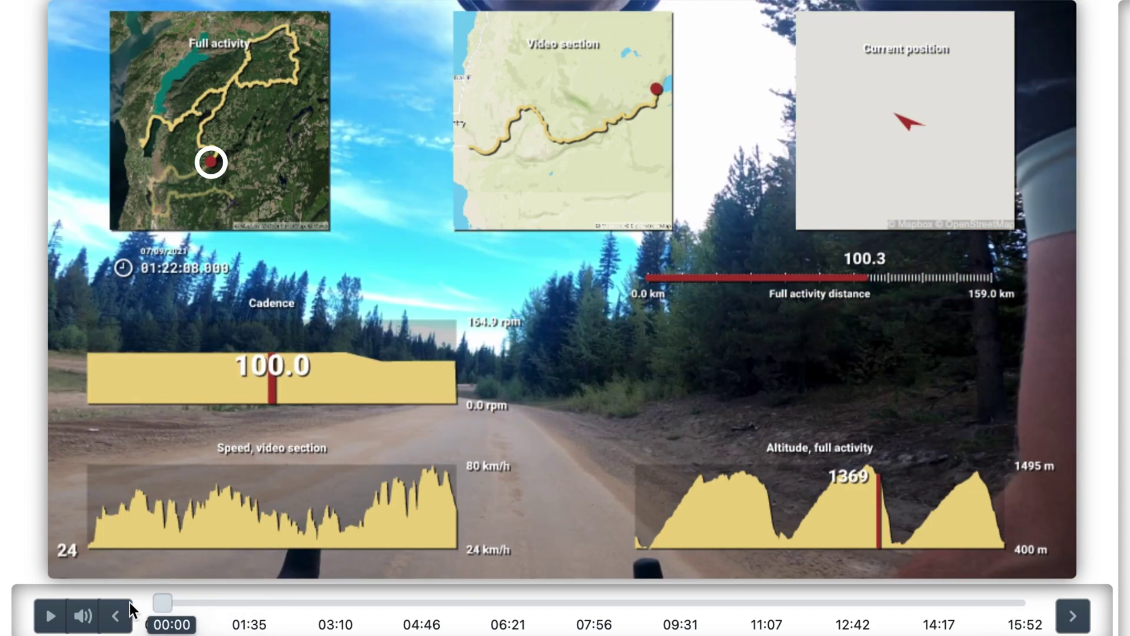
pyautogui.click(49, 615)
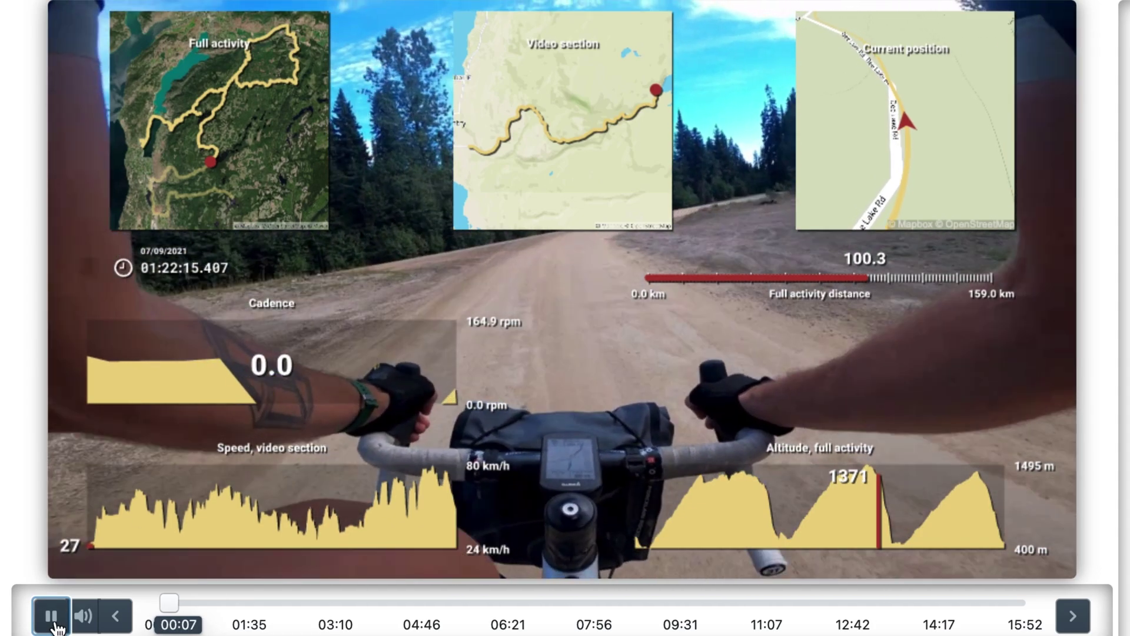
pyautogui.click(54, 623)
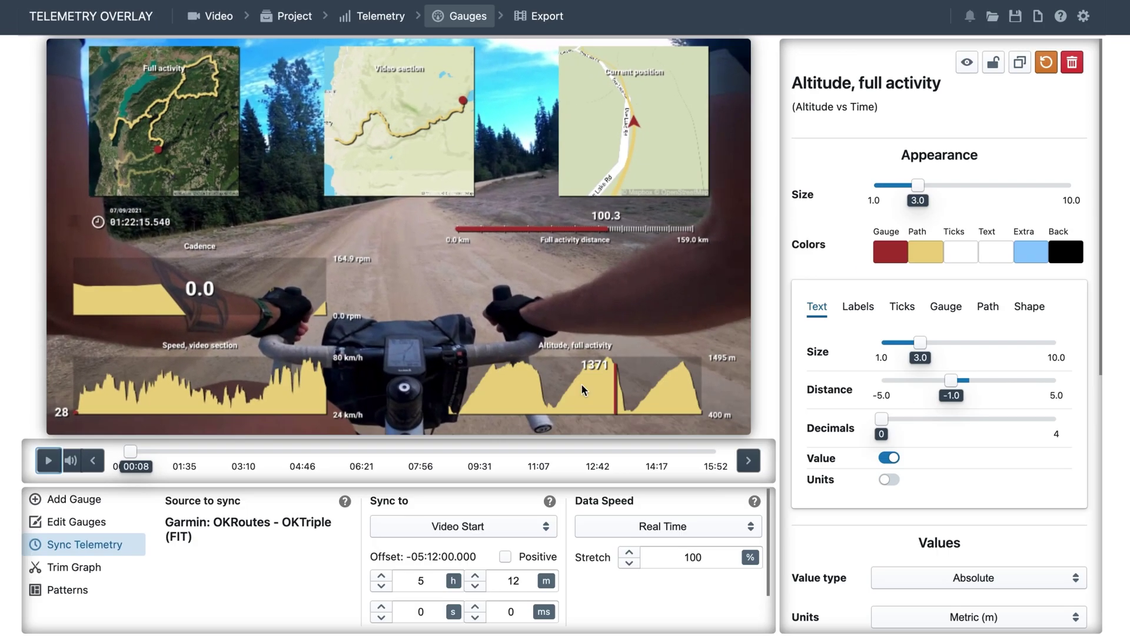
# Raise the offset to -05:12:15 and replay the ride from about 01:09.
pyautogui.click(383, 610)
pyautogui.click(383, 609)
pyautogui.click(382, 609)
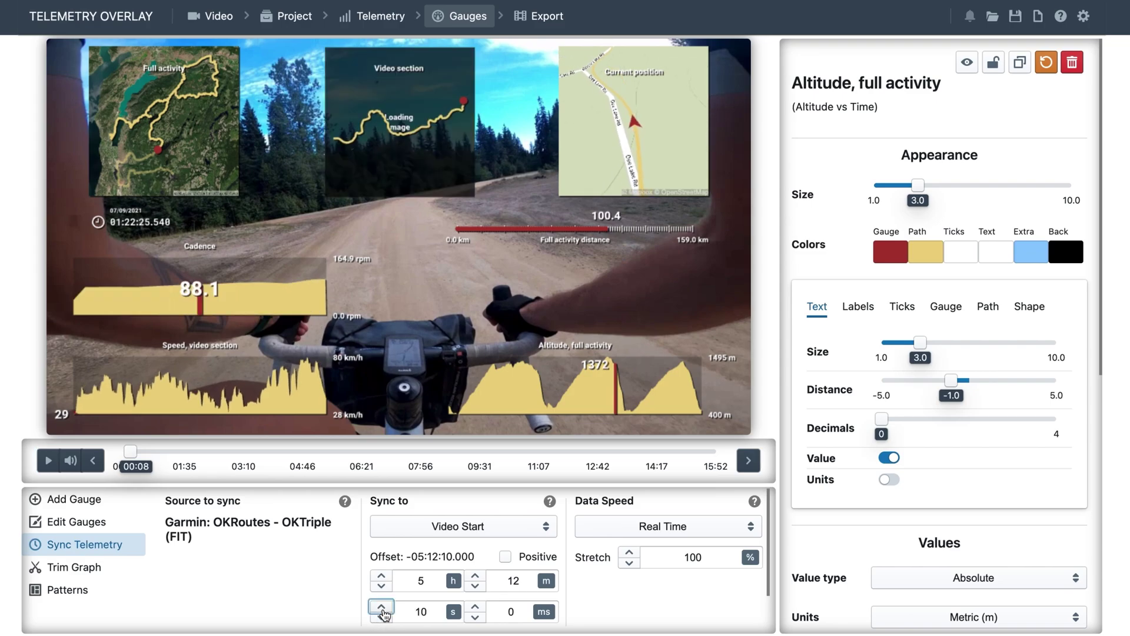
pyautogui.click(383, 610)
pyautogui.click(382, 610)
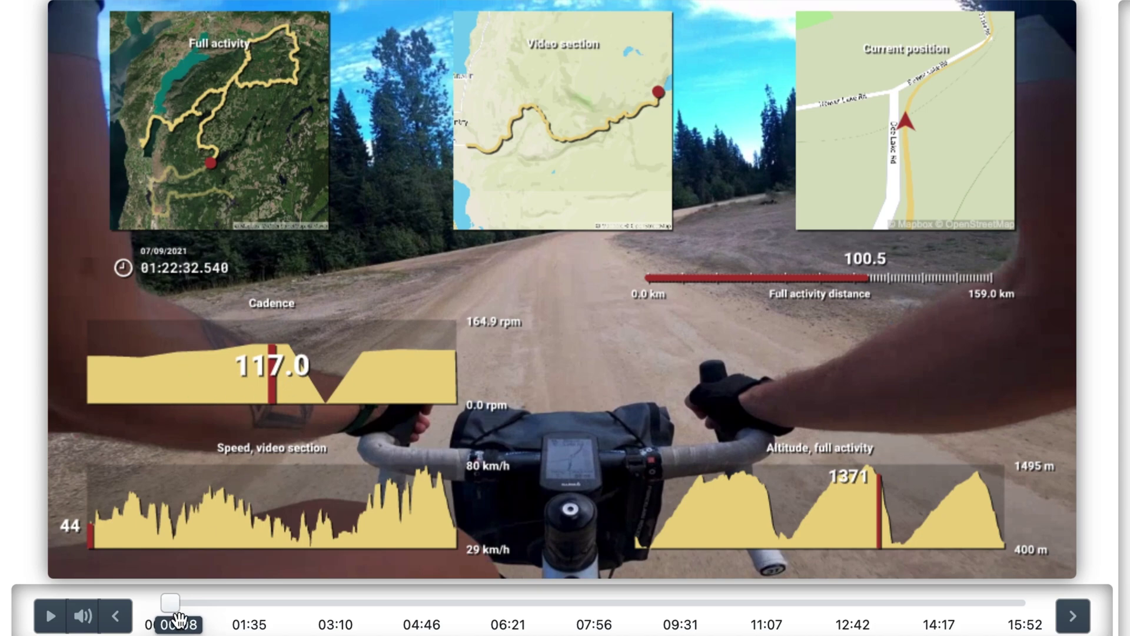
pyautogui.moveTo(175, 606); pyautogui.dragTo(227, 610)
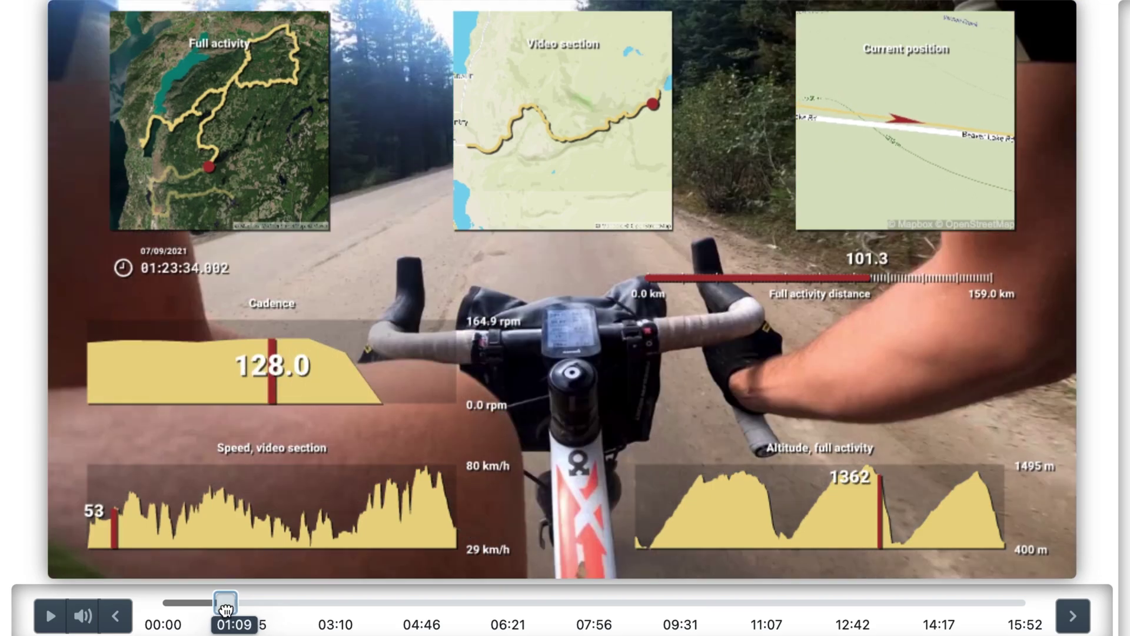
pyautogui.click(51, 618)
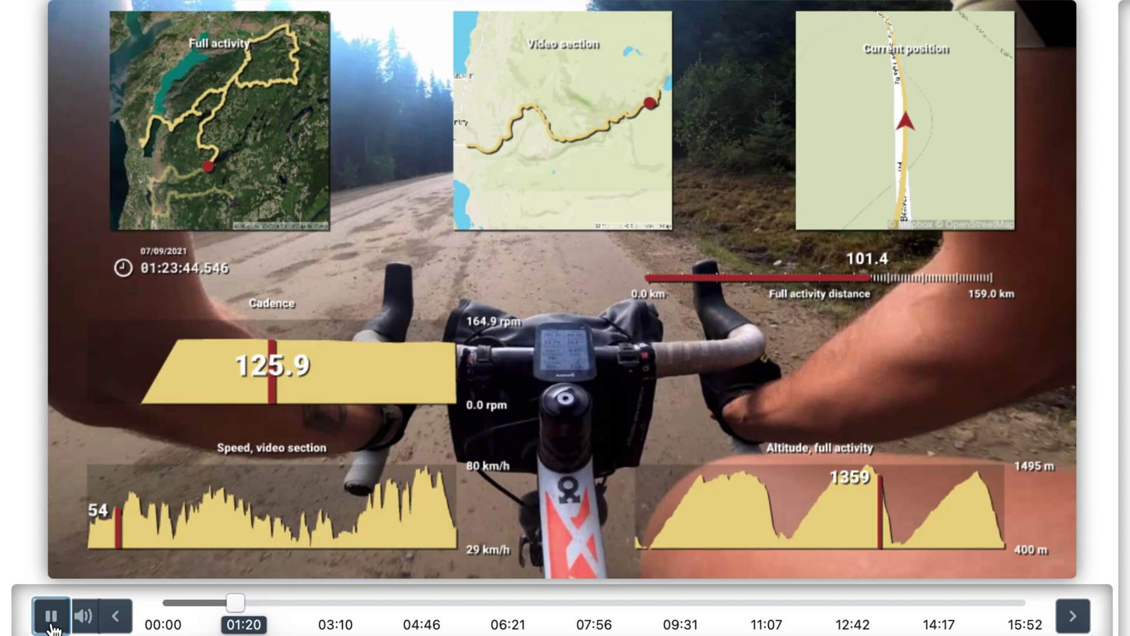
pyautogui.click(51, 629)
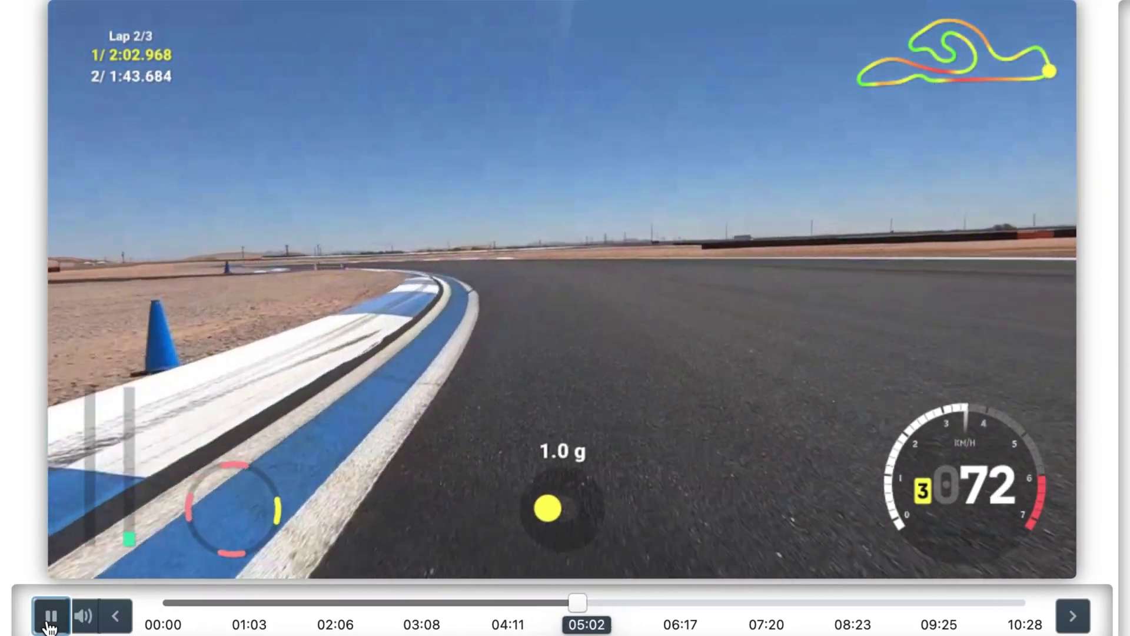
# Pause at 00:14 in the pit lane, start the telemetry there, and play to verify.
pyautogui.click(50, 627)
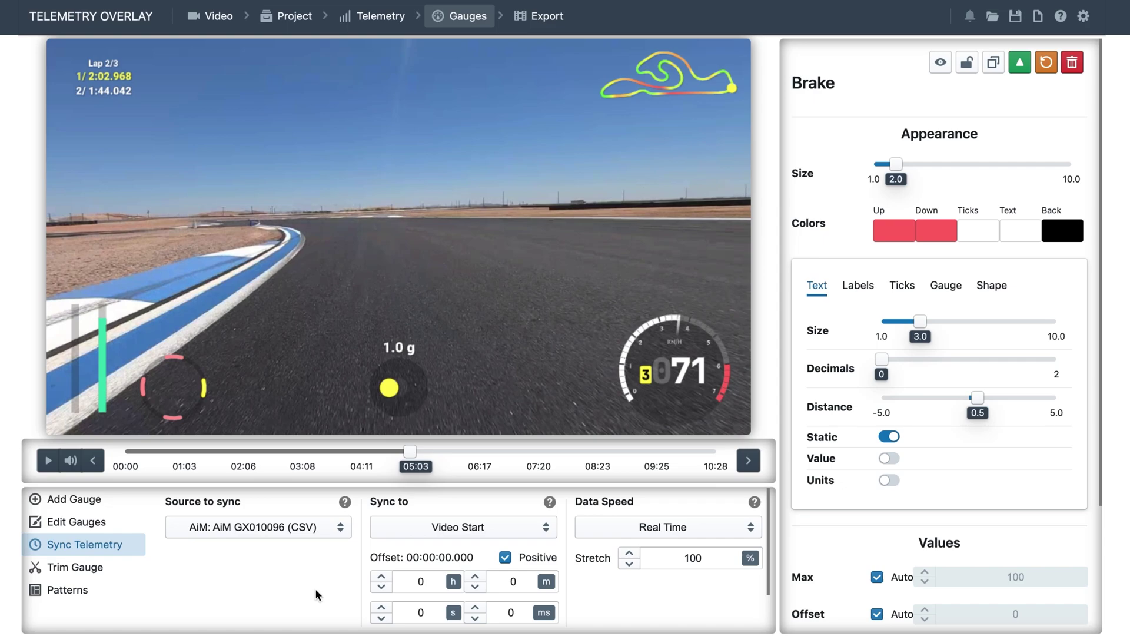
pyautogui.scroll(-1, 550, 609)
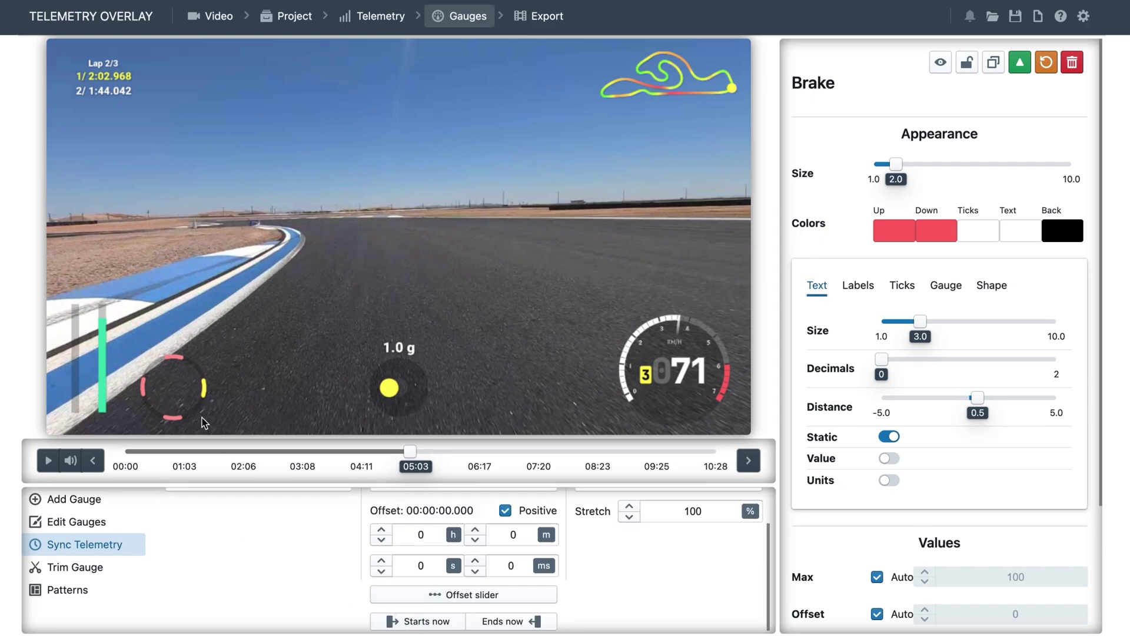
pyautogui.moveTo(191, 451); pyautogui.dragTo(132, 450)
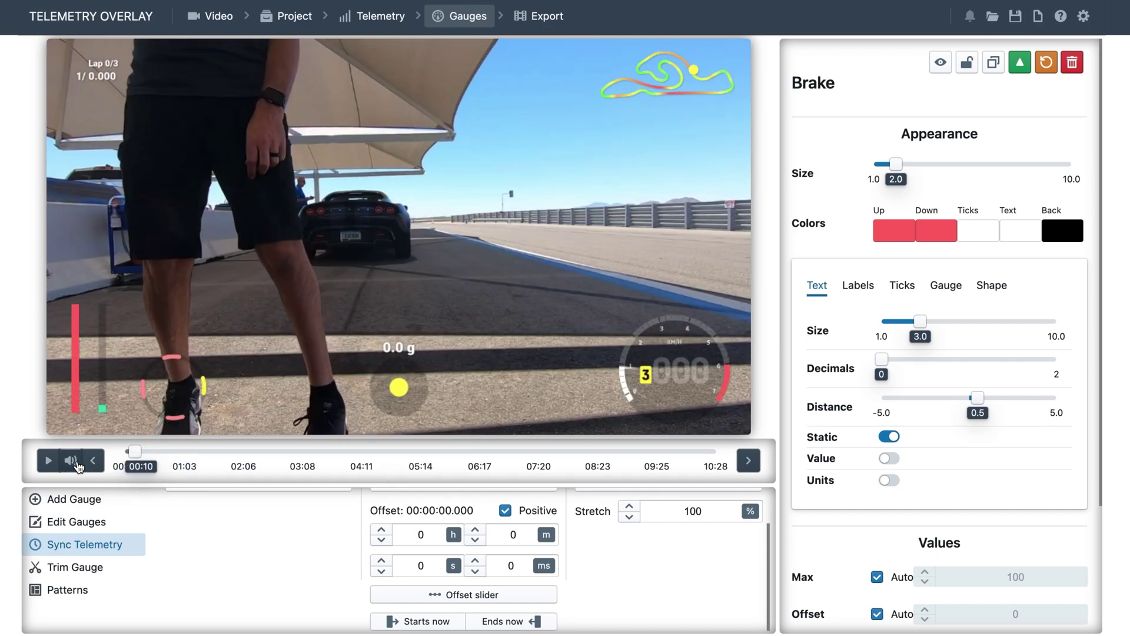
pyautogui.click(51, 461)
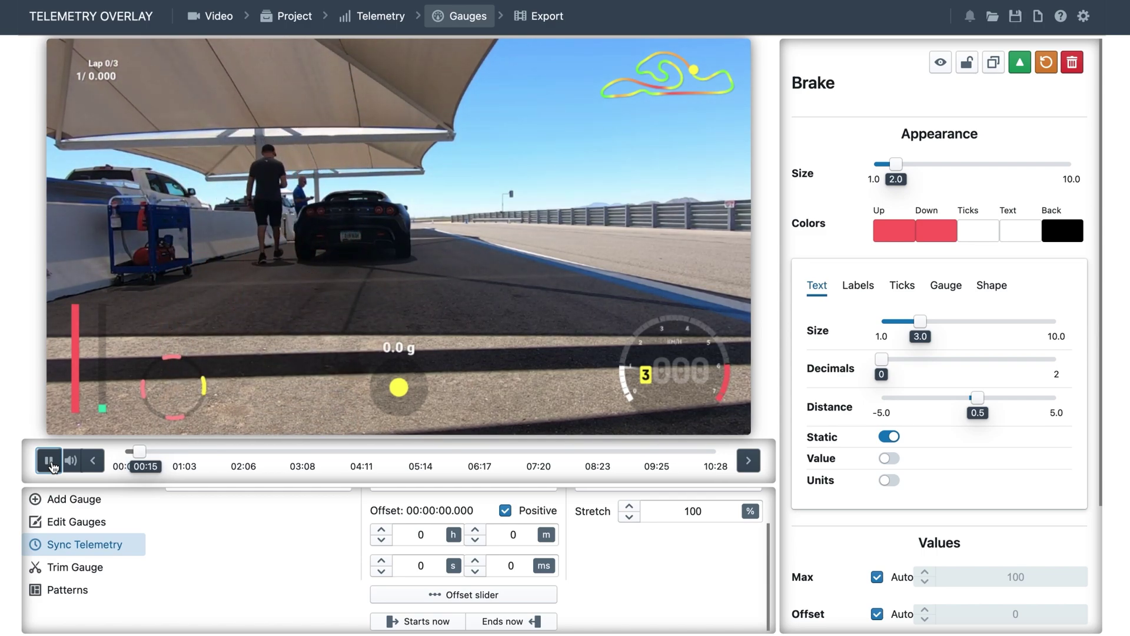
pyautogui.click(51, 461)
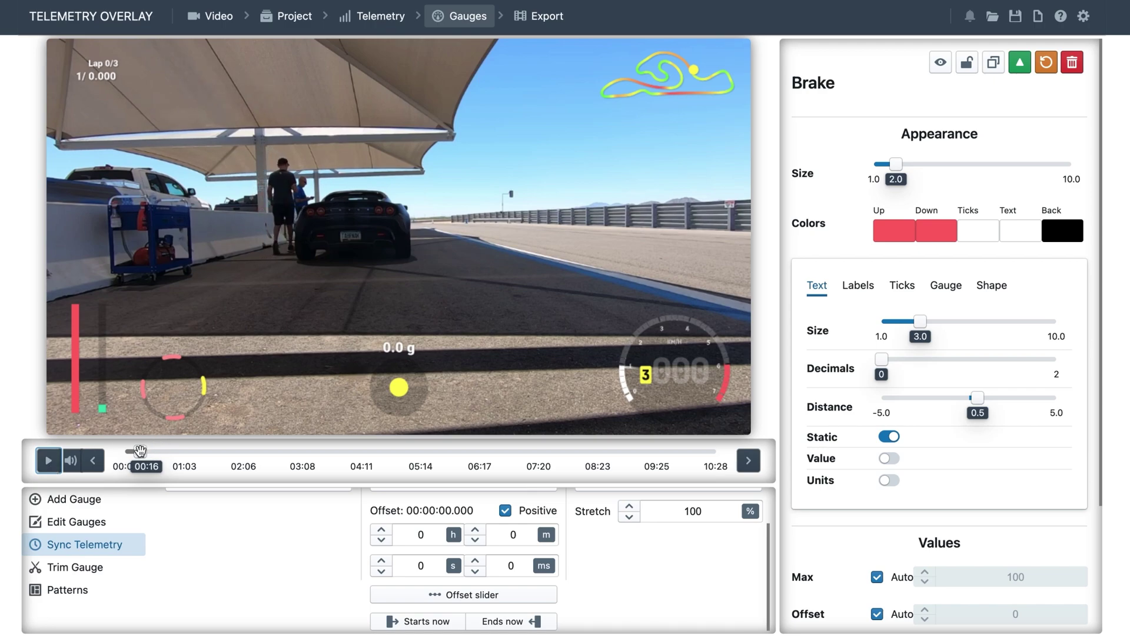
pyautogui.moveTo(139, 451); pyautogui.dragTo(136, 452)
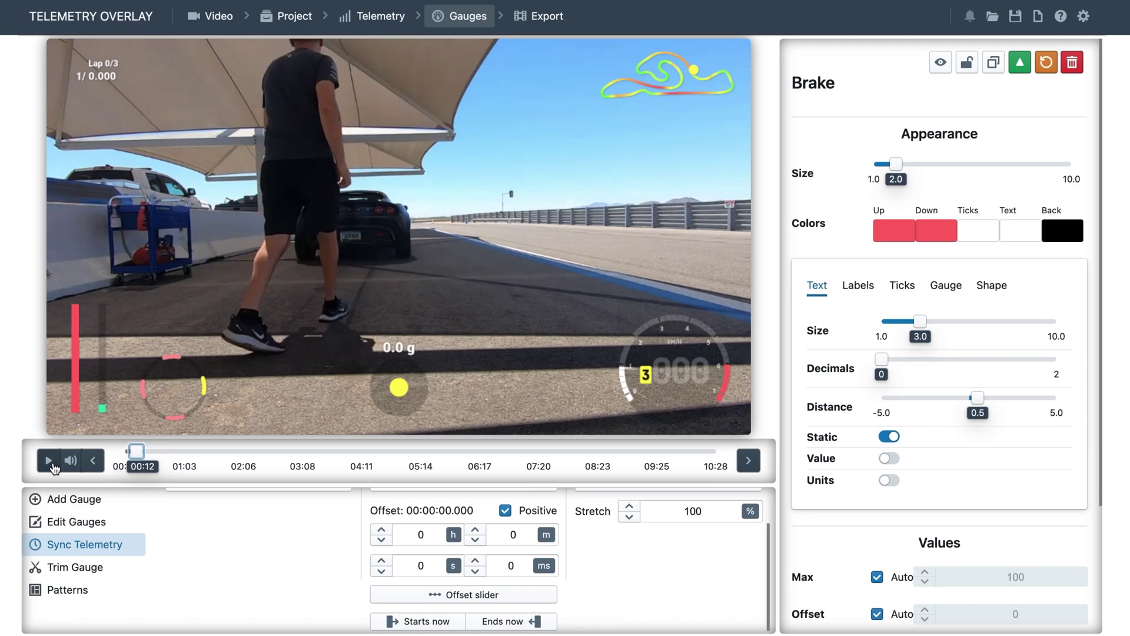
pyautogui.click(51, 461)
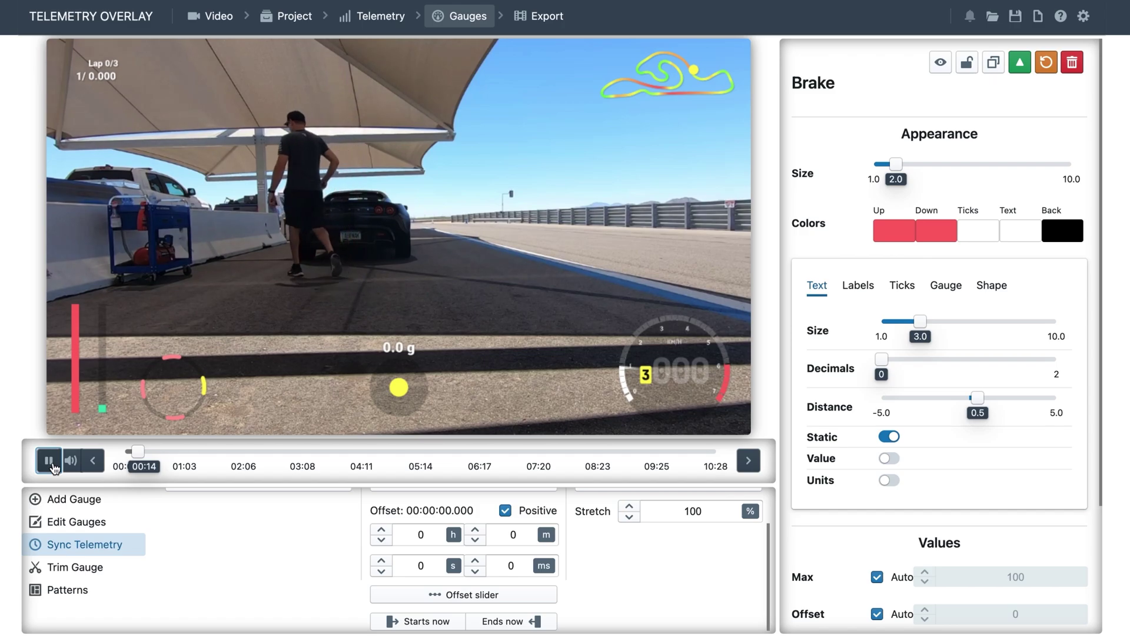
pyautogui.click(50, 462)
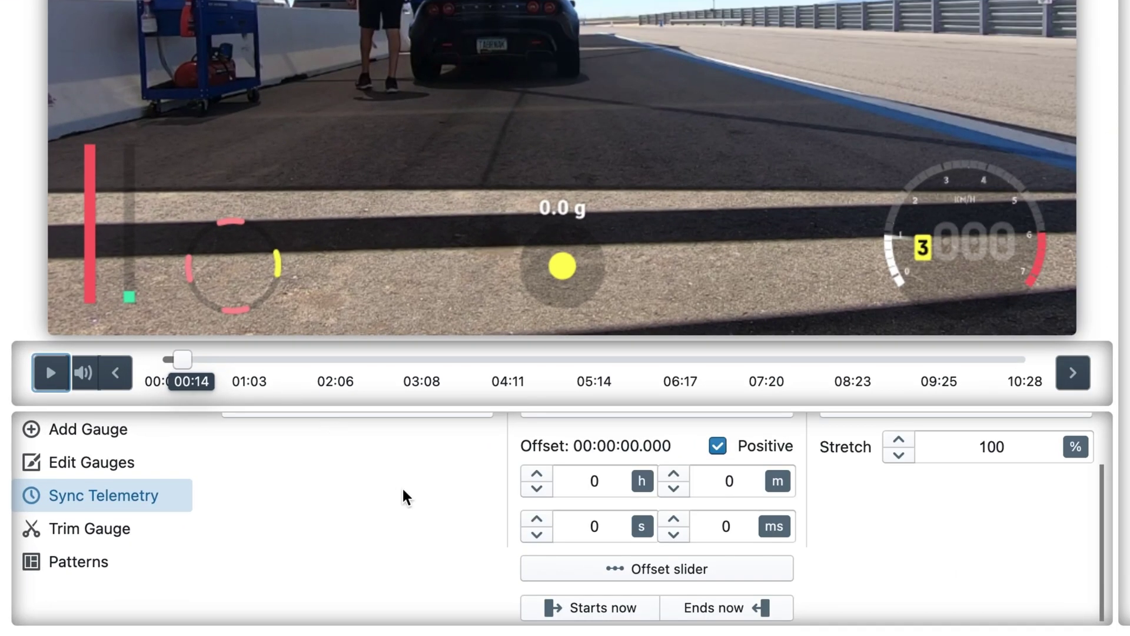
pyautogui.click(589, 617)
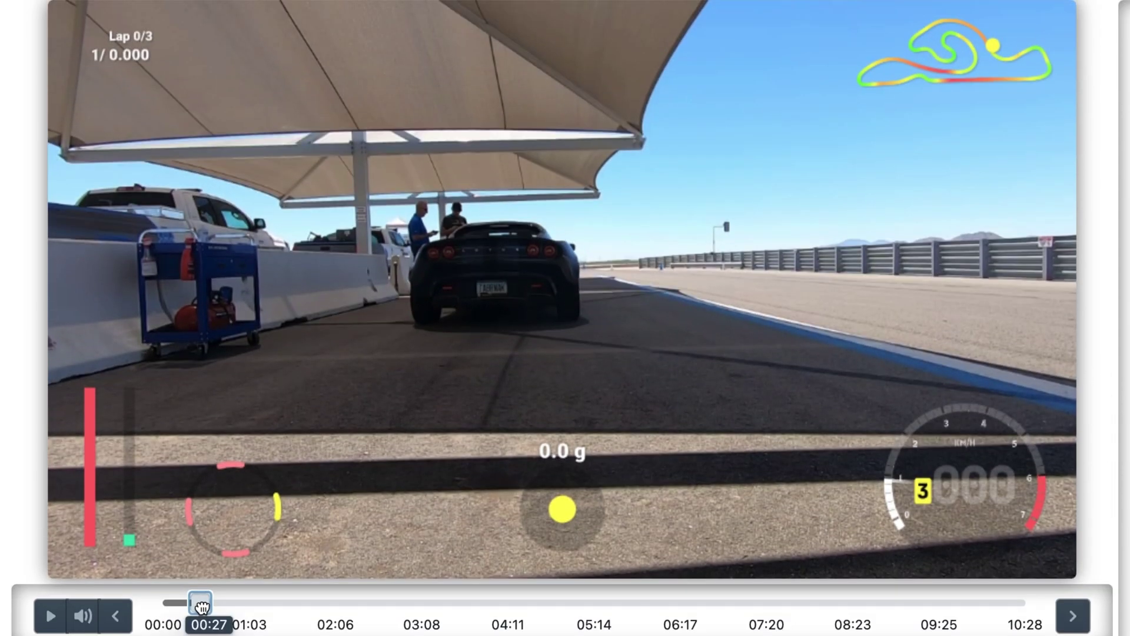
pyautogui.click(53, 623)
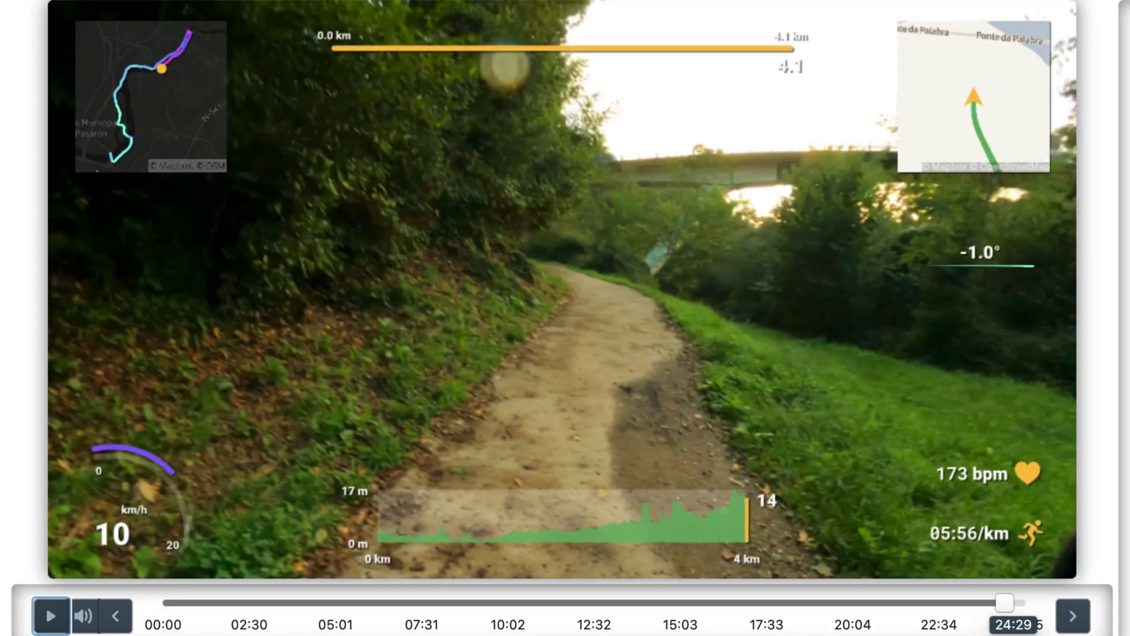
# Pause the trail run near its end and make the telemetry end there (offset -00:00:29.815).
pyautogui.press('space')
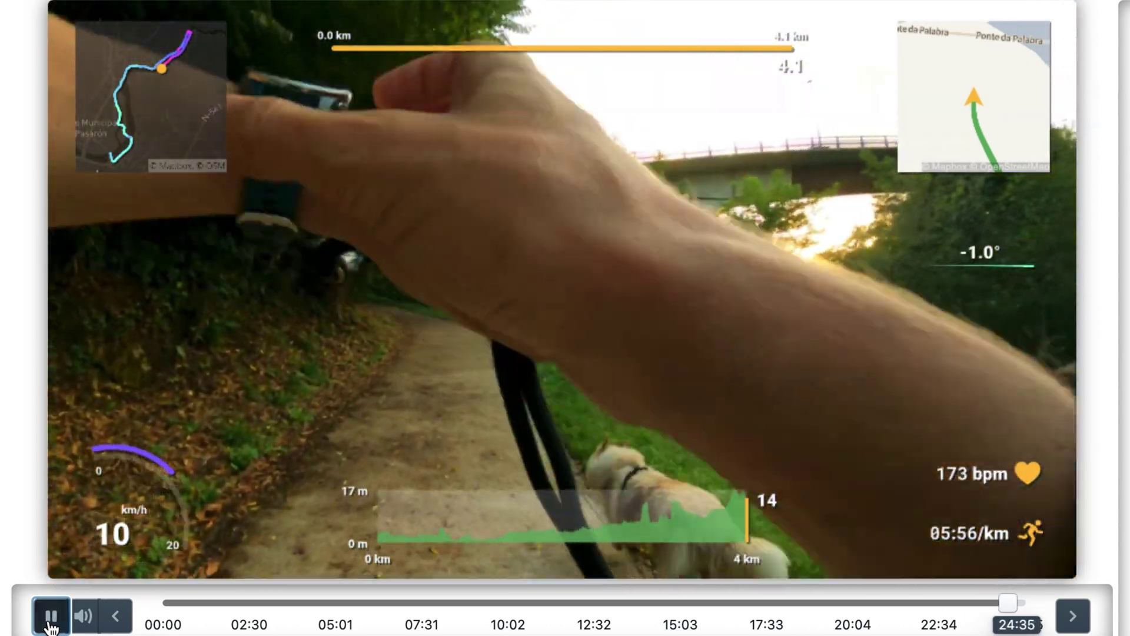
pyautogui.click(51, 615)
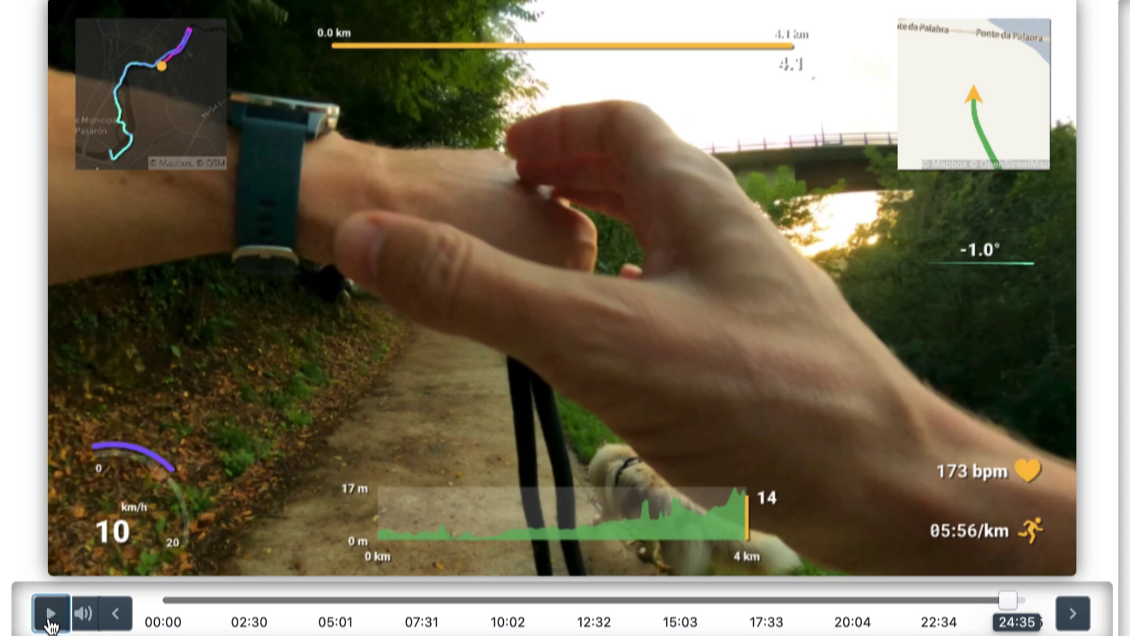
pyautogui.scroll(-2, 500, 497)
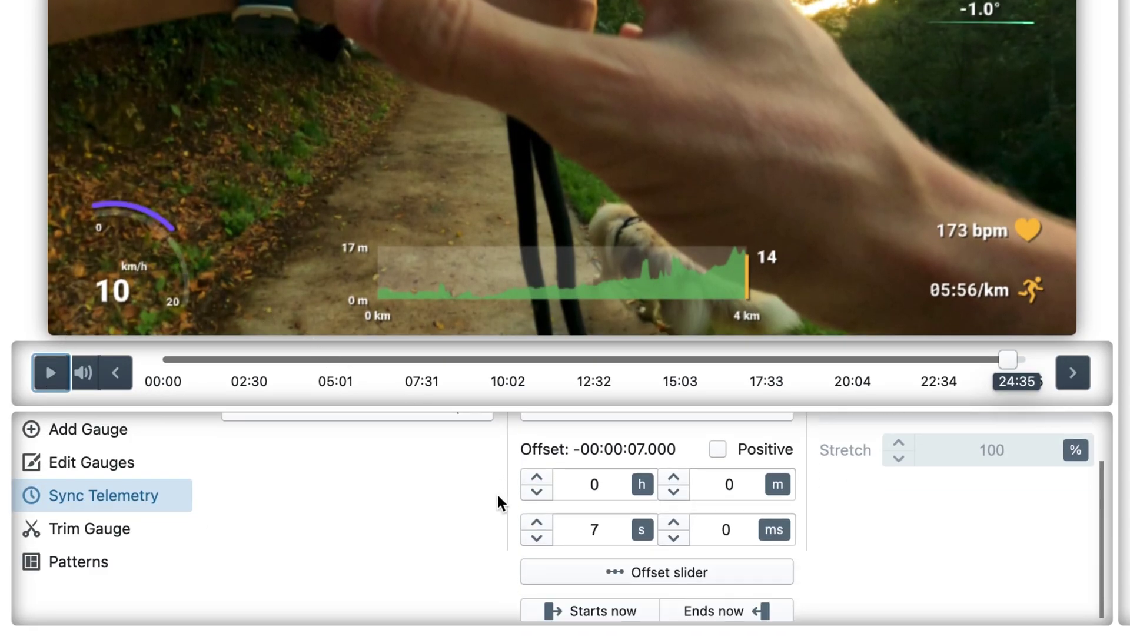
pyautogui.click(750, 609)
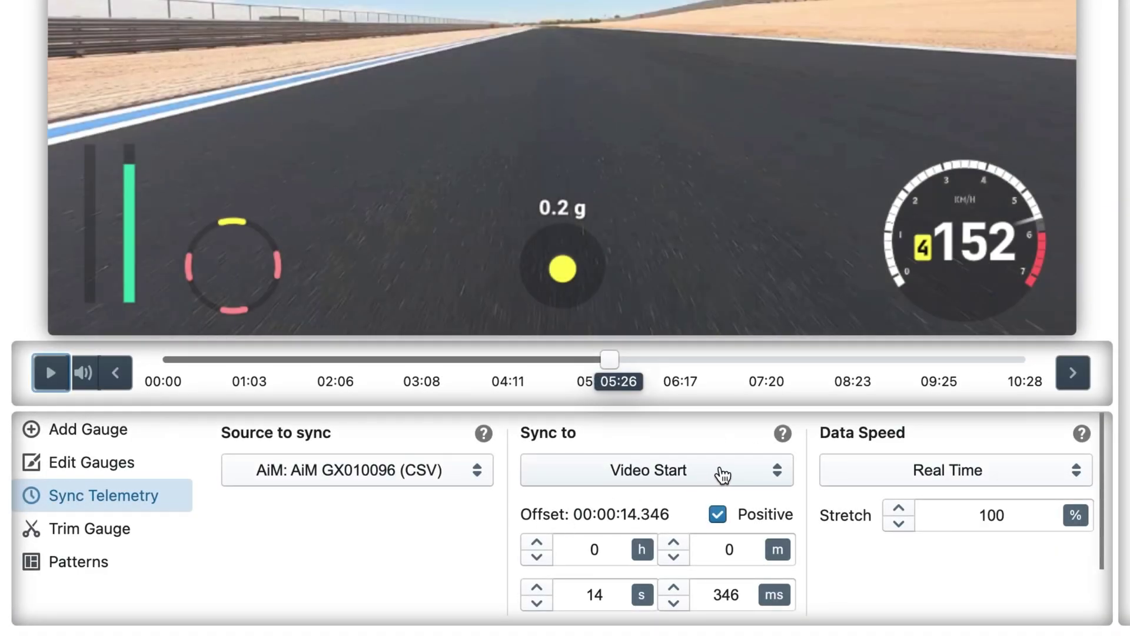
# Keep syncing to video start, then trim the project to 01:55–09:04 (07:09 duration).
pyautogui.click(722, 476)
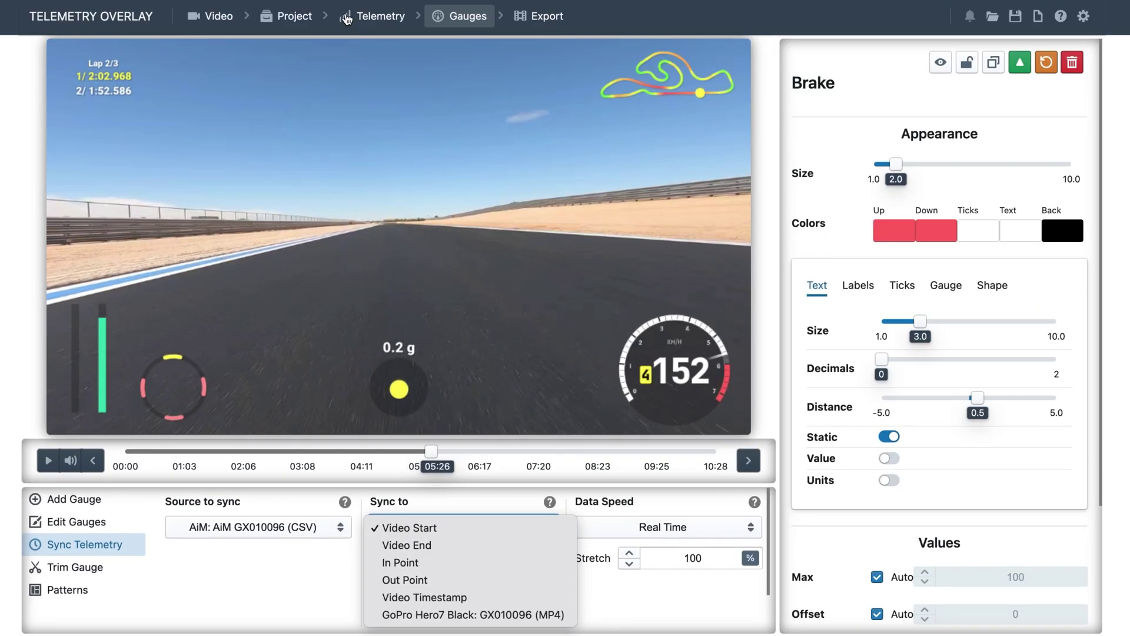
pyautogui.click(289, 18)
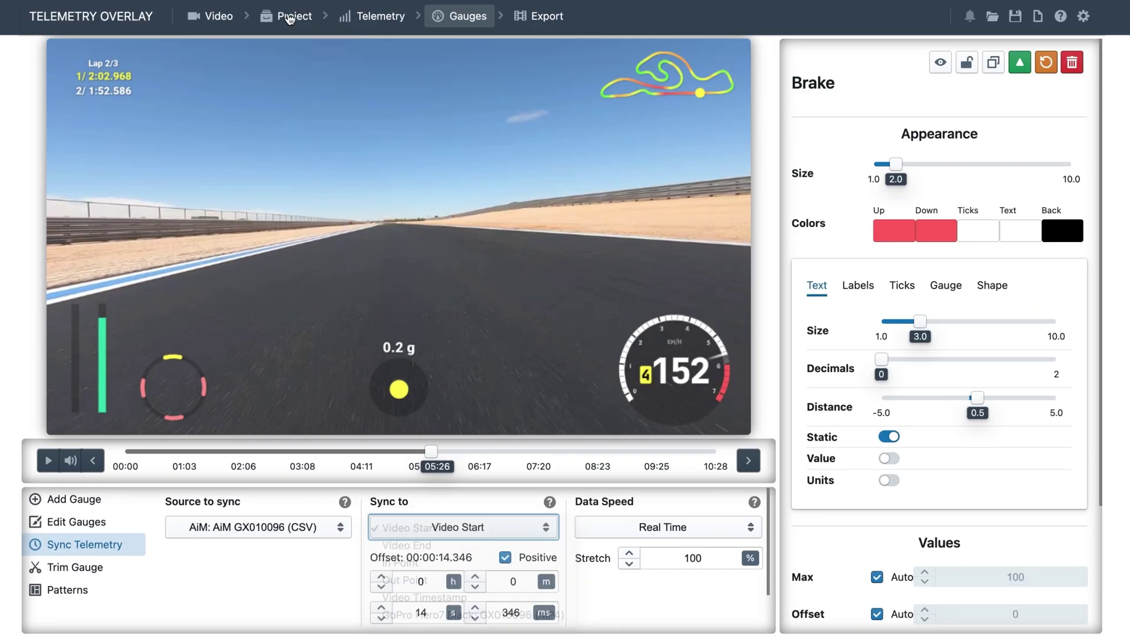
pyautogui.click(291, 17)
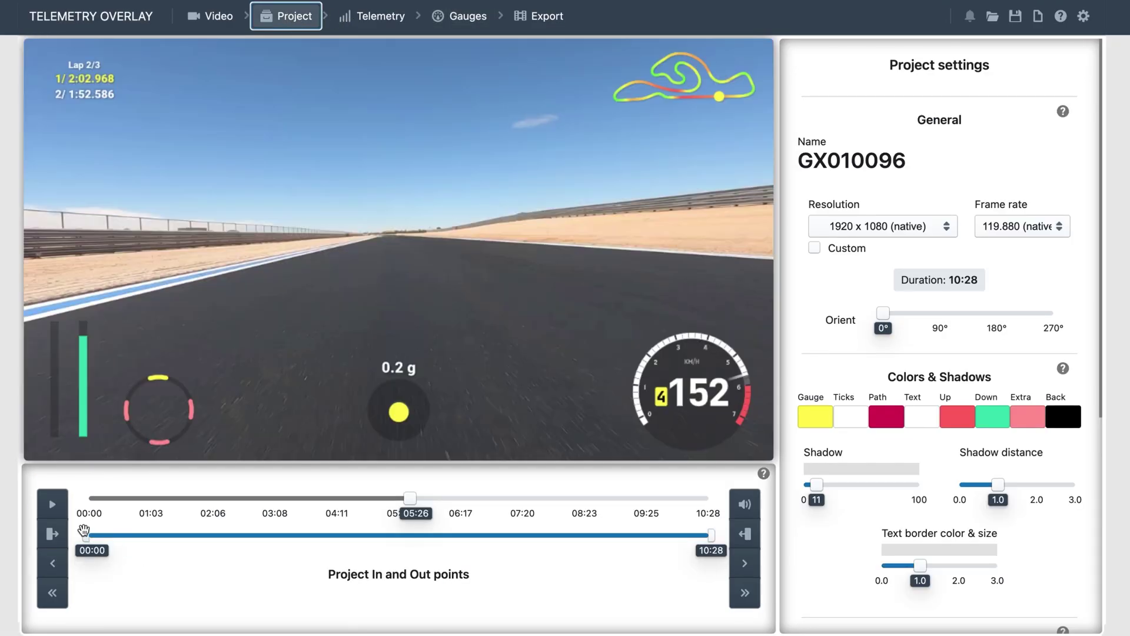
pyautogui.moveTo(83, 531); pyautogui.dragTo(200, 536)
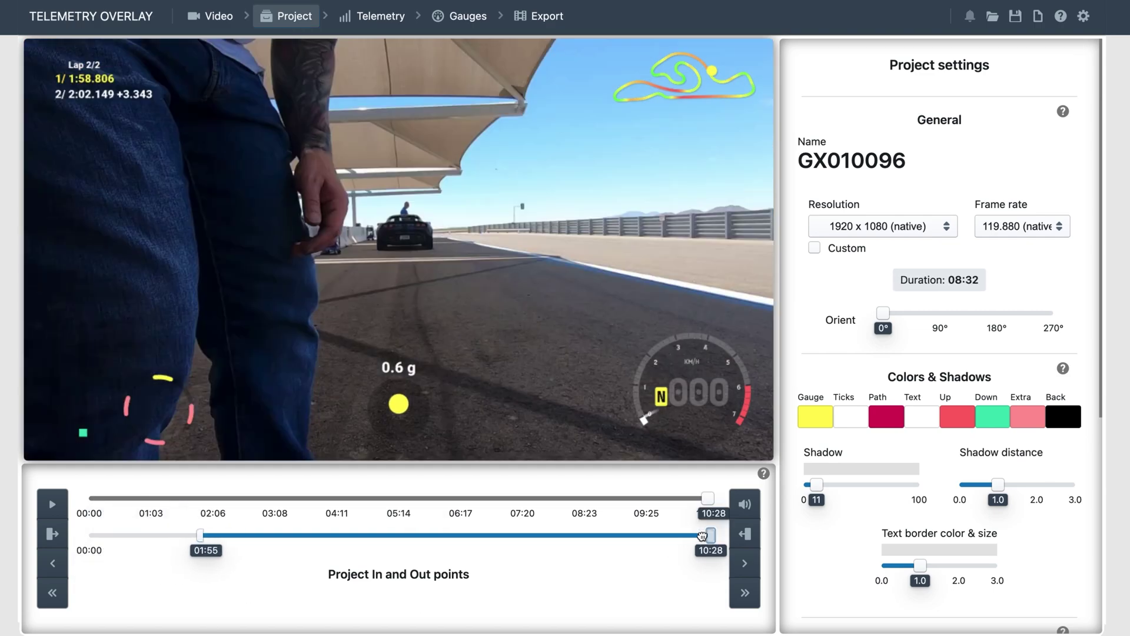
pyautogui.moveTo(713, 535); pyautogui.dragTo(628, 536)
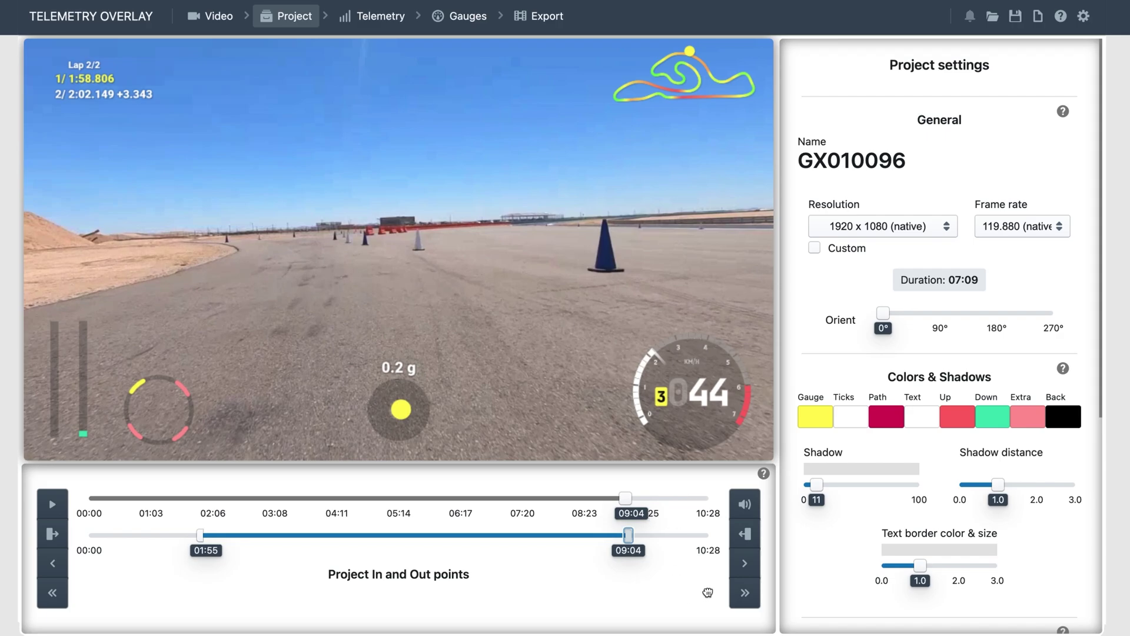
# Check the Sync Telemetry source options, then view the loaded Alfano and Insta360 telemetry files.
pyautogui.click(455, 18)
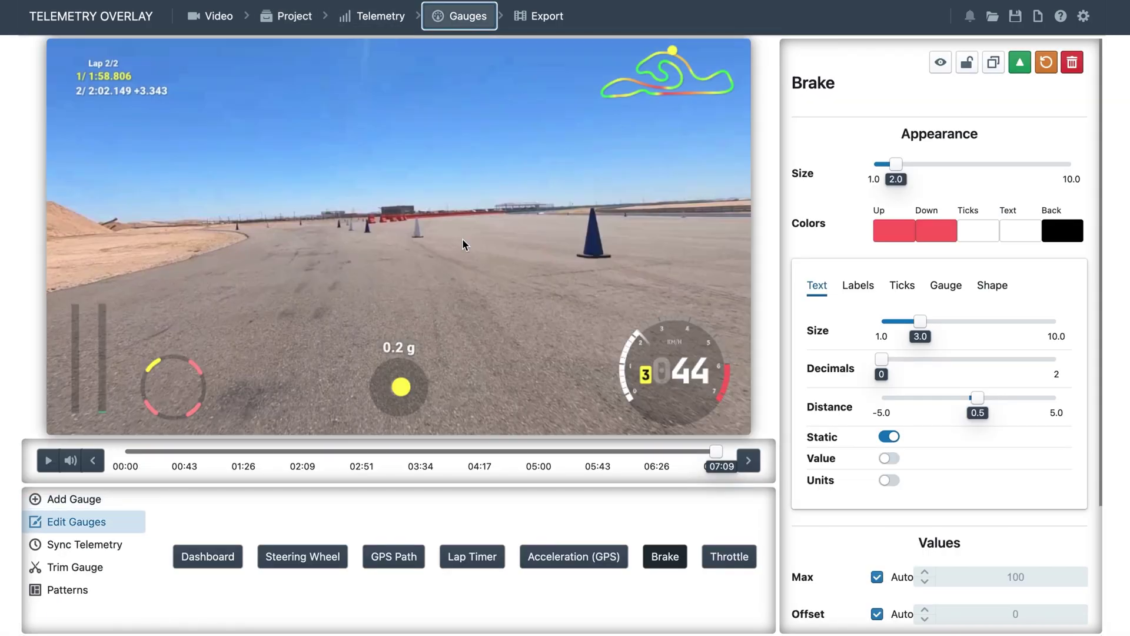
pyautogui.click(97, 541)
pyautogui.click(641, 474)
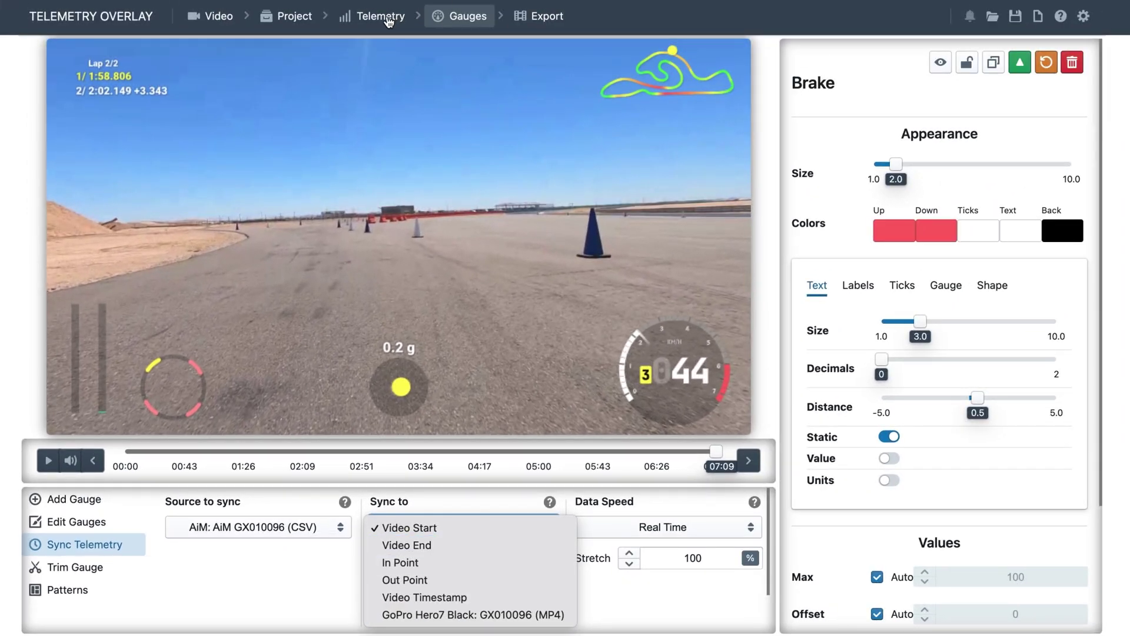
pyautogui.click(387, 20)
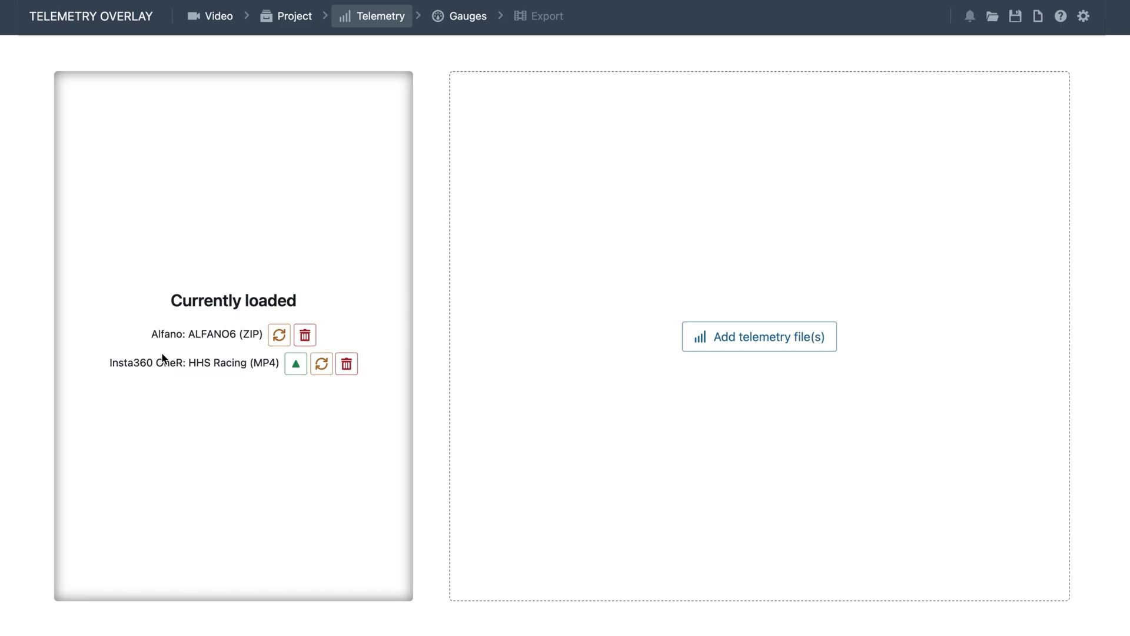
# Reopen Sync Telemetry under Gauges and keep the Alfano data synced to Video Start.
pyautogui.click(462, 17)
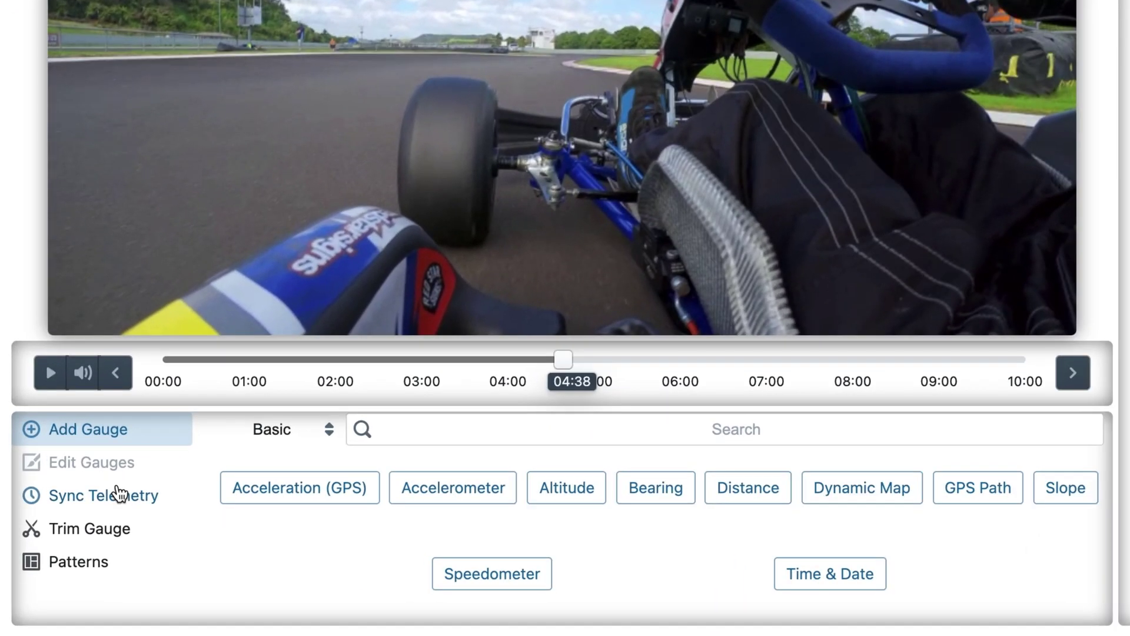
pyautogui.click(91, 543)
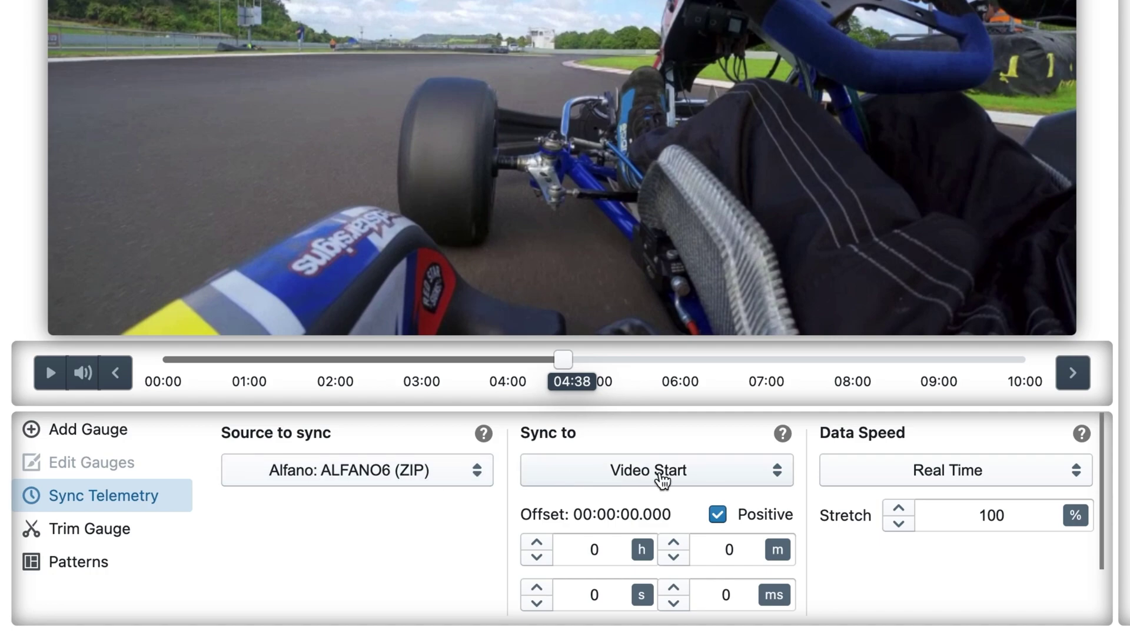
pyautogui.click(709, 477)
pyautogui.click(711, 481)
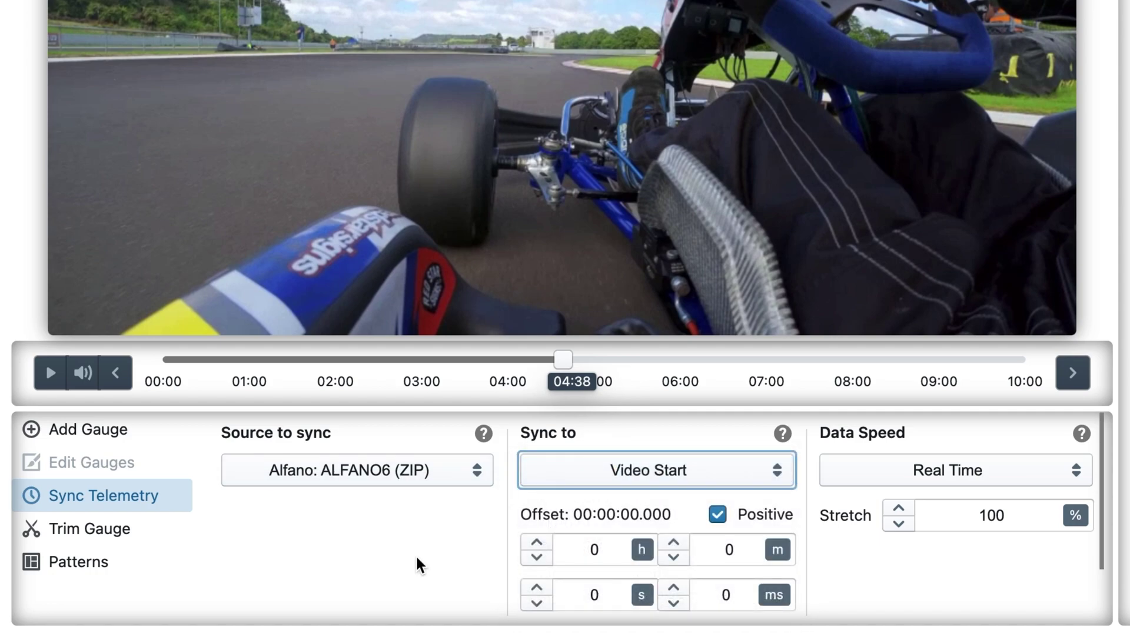
# Add a Speed vs Time graph gauge from the gauge catalogue.
pyautogui.click(89, 432)
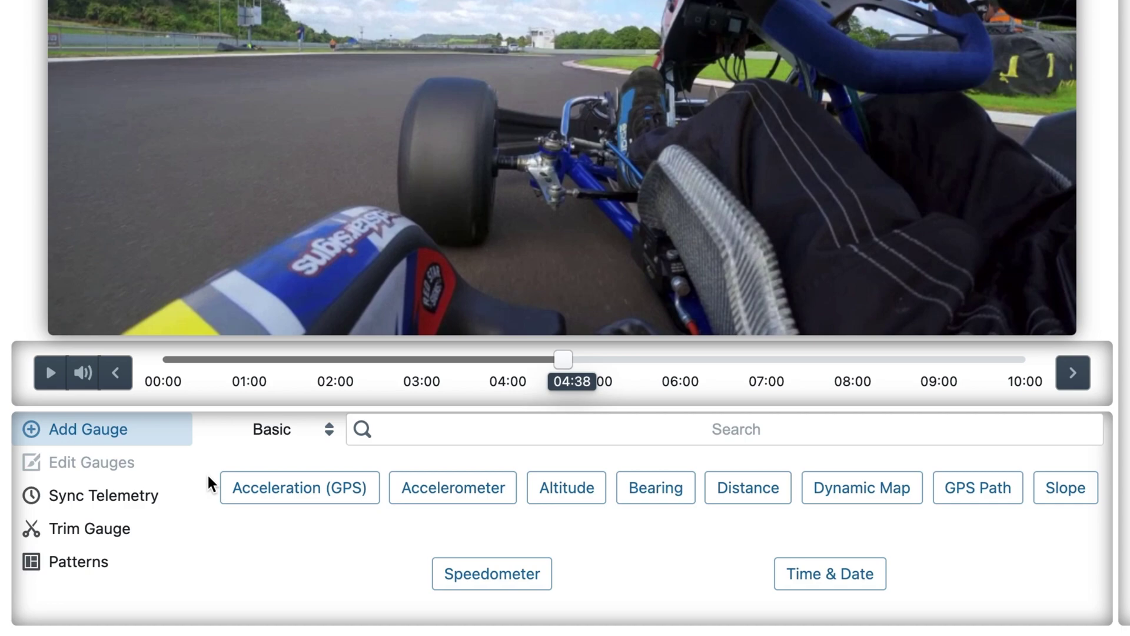
pyautogui.click(773, 430)
pyautogui.write('spee')
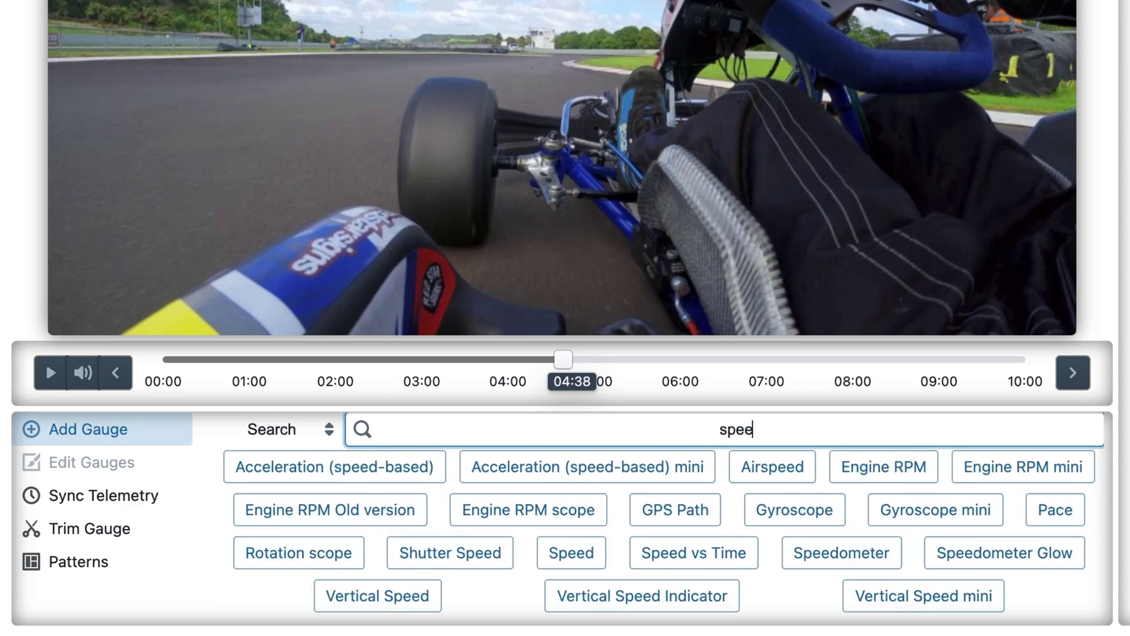
pyautogui.write('d vs')
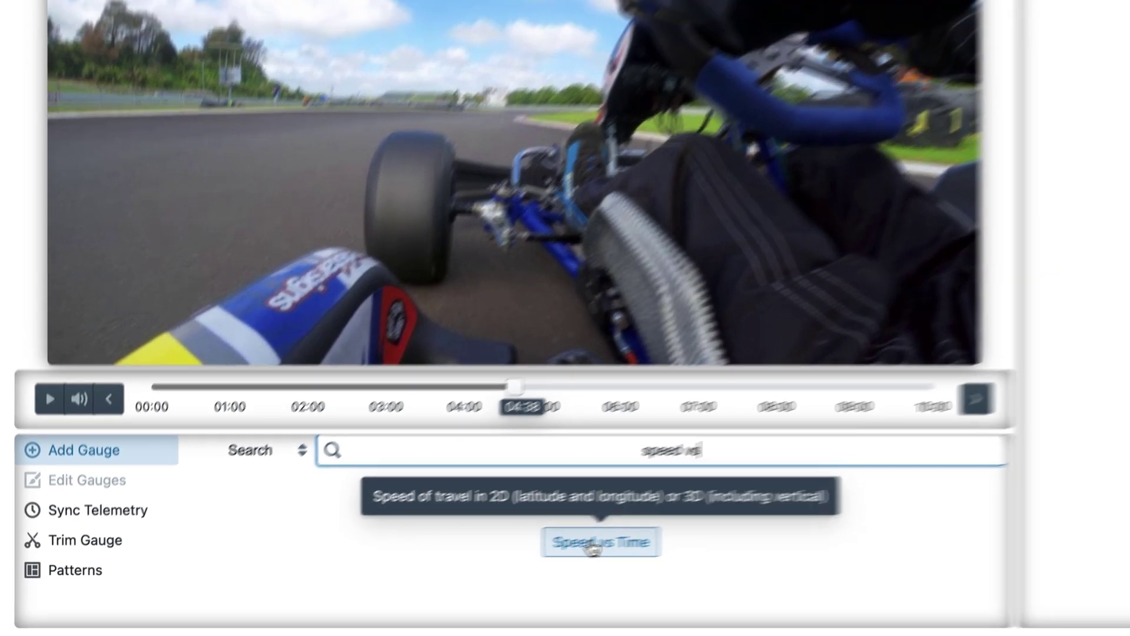
pyautogui.click(658, 531)
# Set the speed graph to size 10 with a red path of width 1.0.
pyautogui.moveTo(940, 185); pyautogui.dragTo(1072, 185)
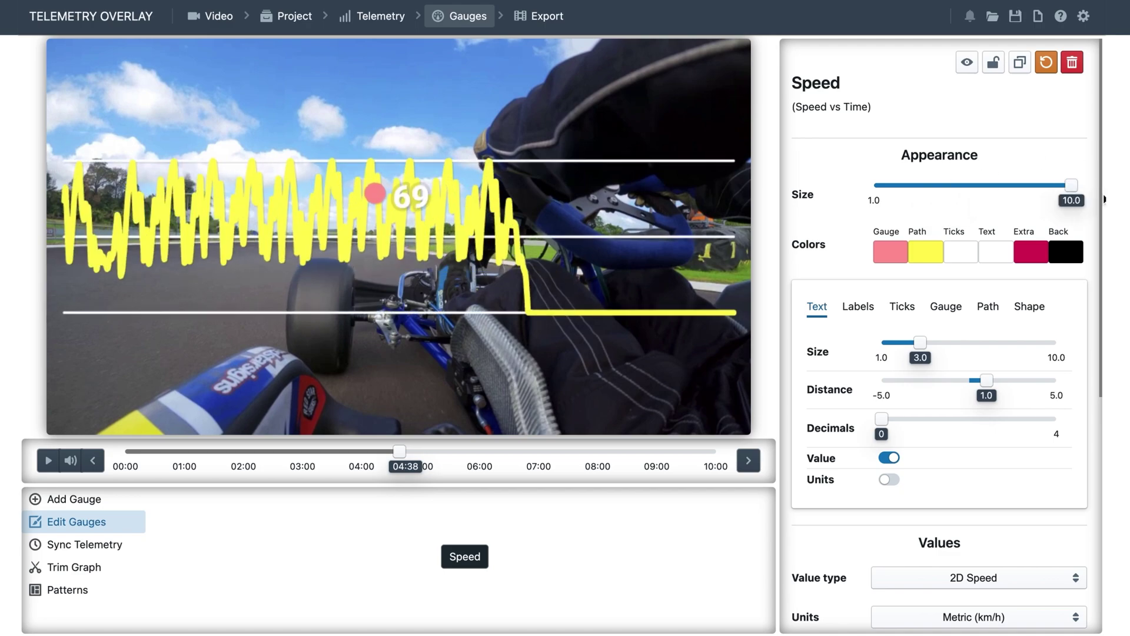
pyautogui.click(925, 252)
pyautogui.moveTo(960, 387); pyautogui.dragTo(1047, 390)
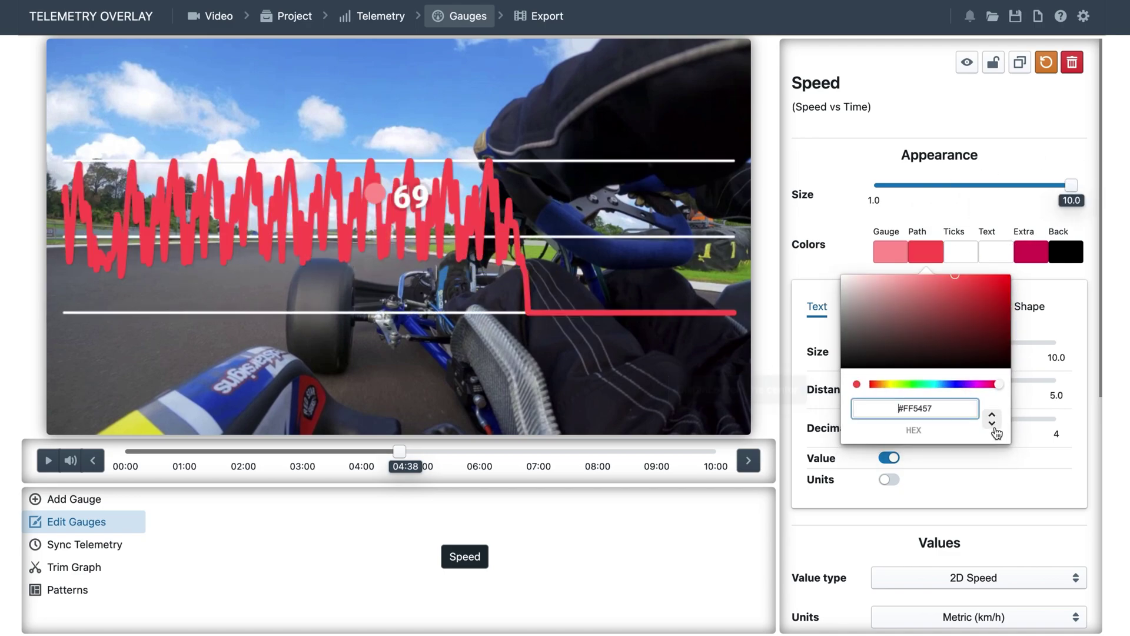
pyautogui.click(1048, 281)
pyautogui.click(987, 305)
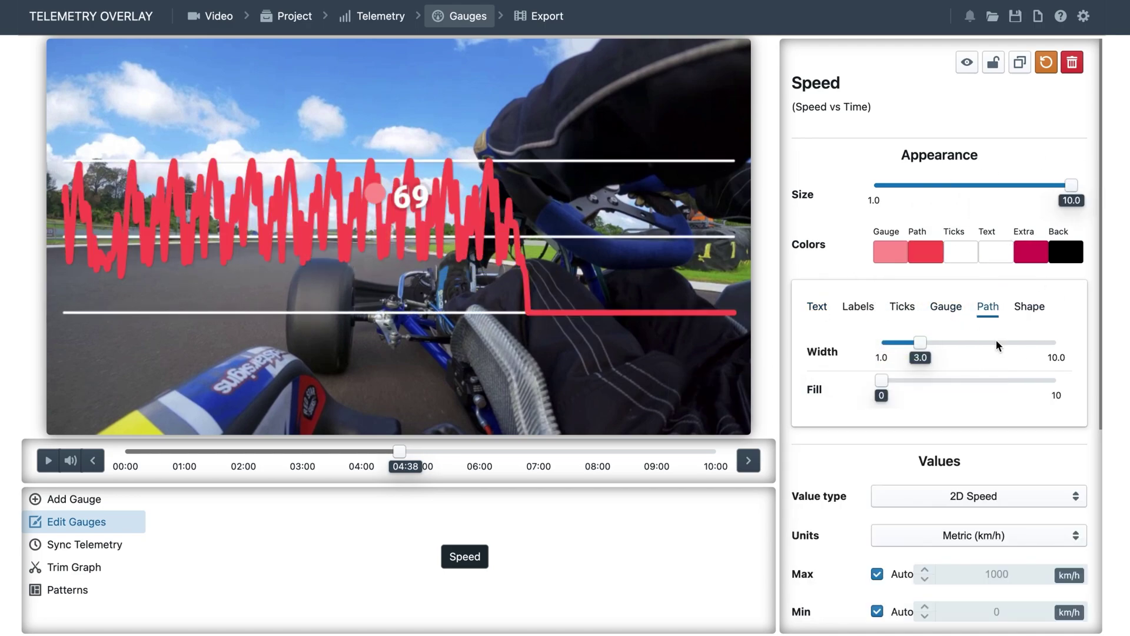
pyautogui.moveTo(922, 342); pyautogui.dragTo(872, 337)
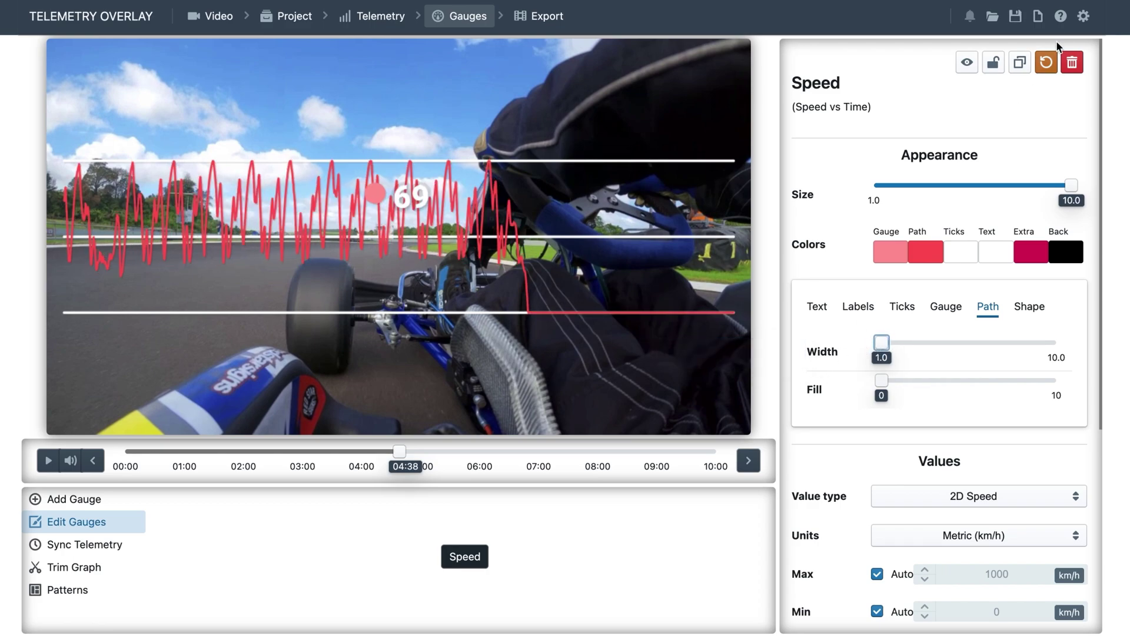
# Duplicate the speed graph and set its source to Insta360 OneR: HHS Racing (MP4).
pyautogui.click(1020, 67)
pyautogui.scroll(-5, 855, 261)
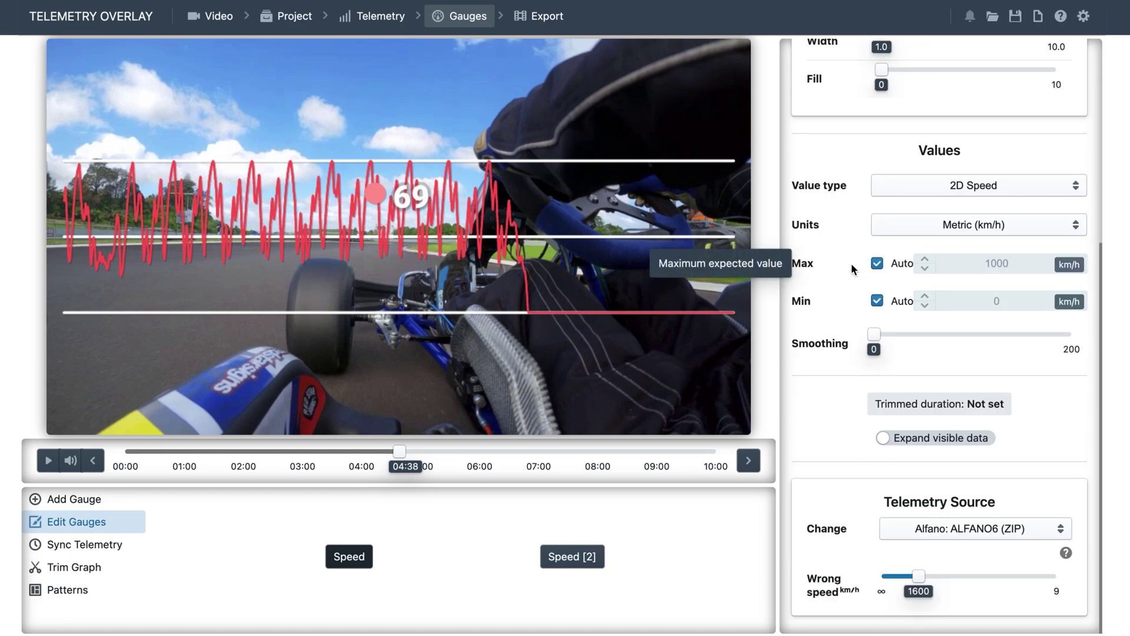
pyautogui.click(1022, 531)
pyautogui.click(996, 545)
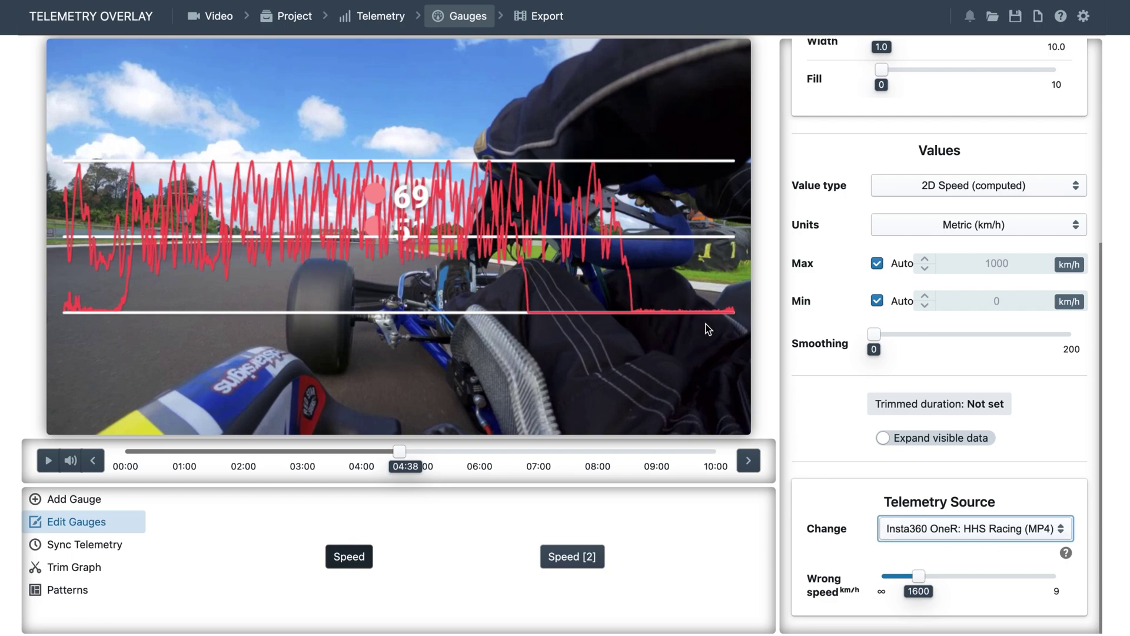
pyautogui.scroll(5, 833, 345)
# Change the copy's path and gauge colours to blue.
pyautogui.click(931, 253)
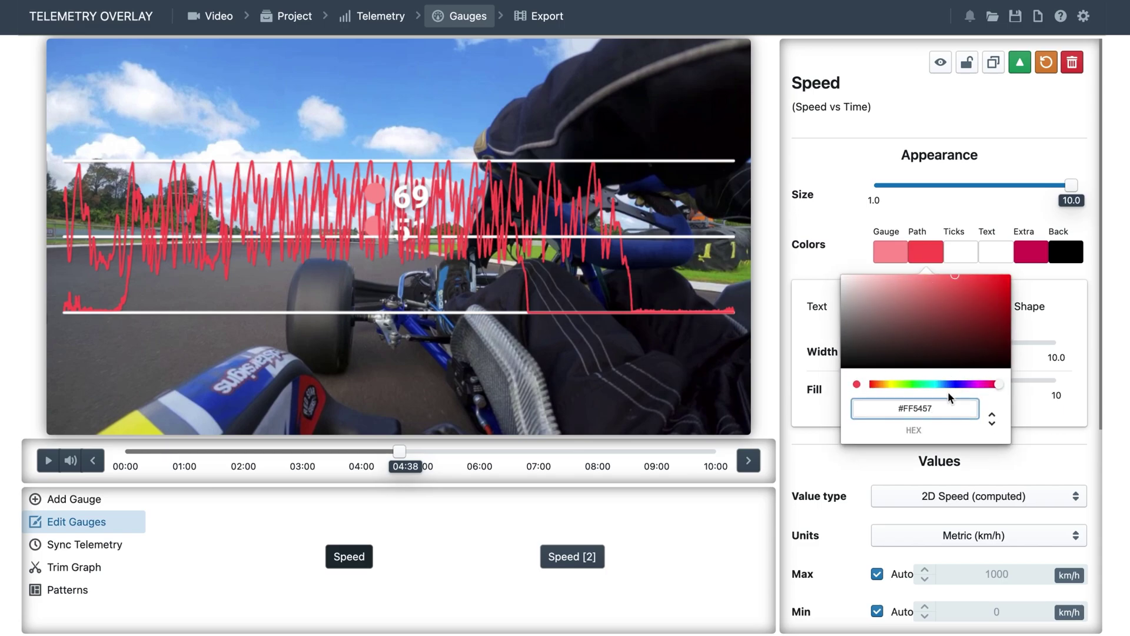
pyautogui.click(951, 380)
pyautogui.click(897, 254)
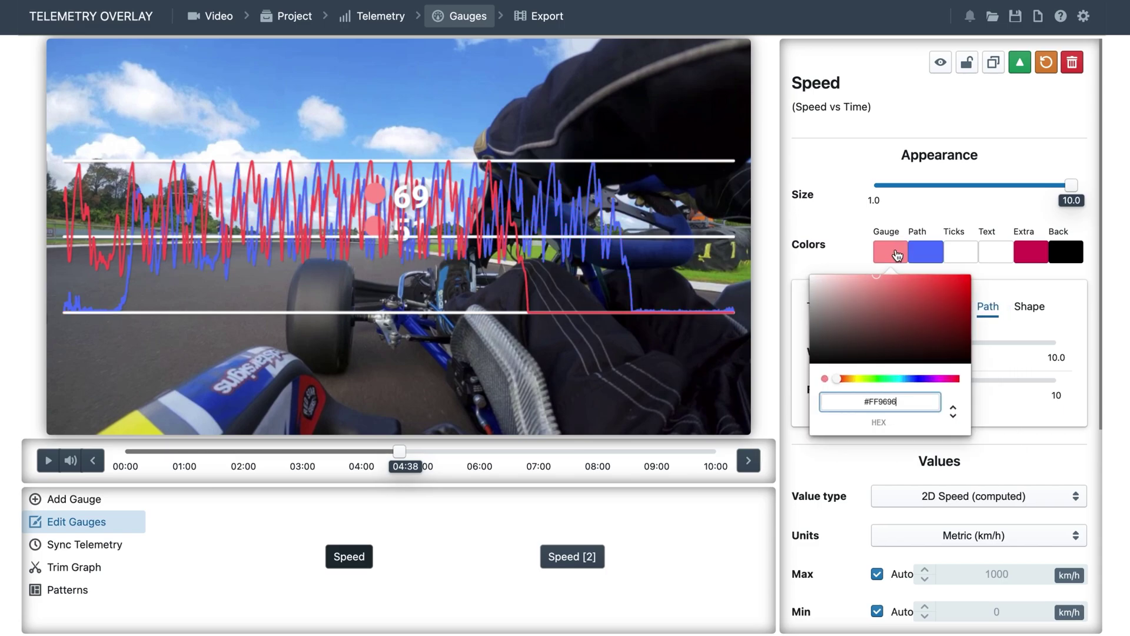
pyautogui.click(915, 380)
pyautogui.click(814, 155)
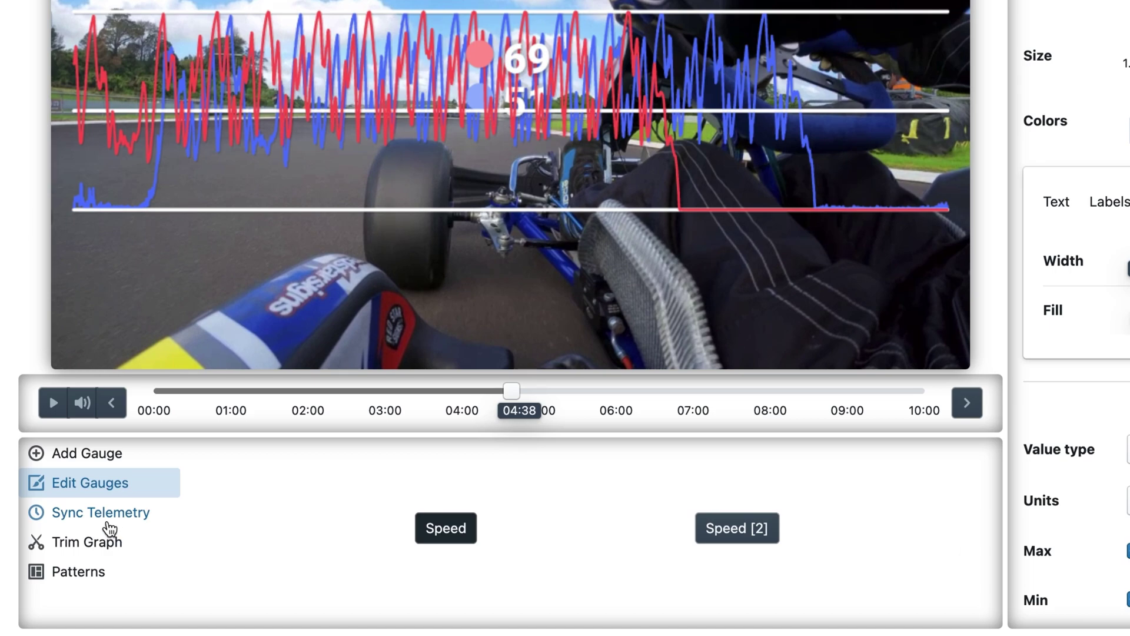
# Offset the Alfano: ALFANO6 (ZIP) data by 01:33 with the sliders, then play to check.
pyautogui.click(90, 548)
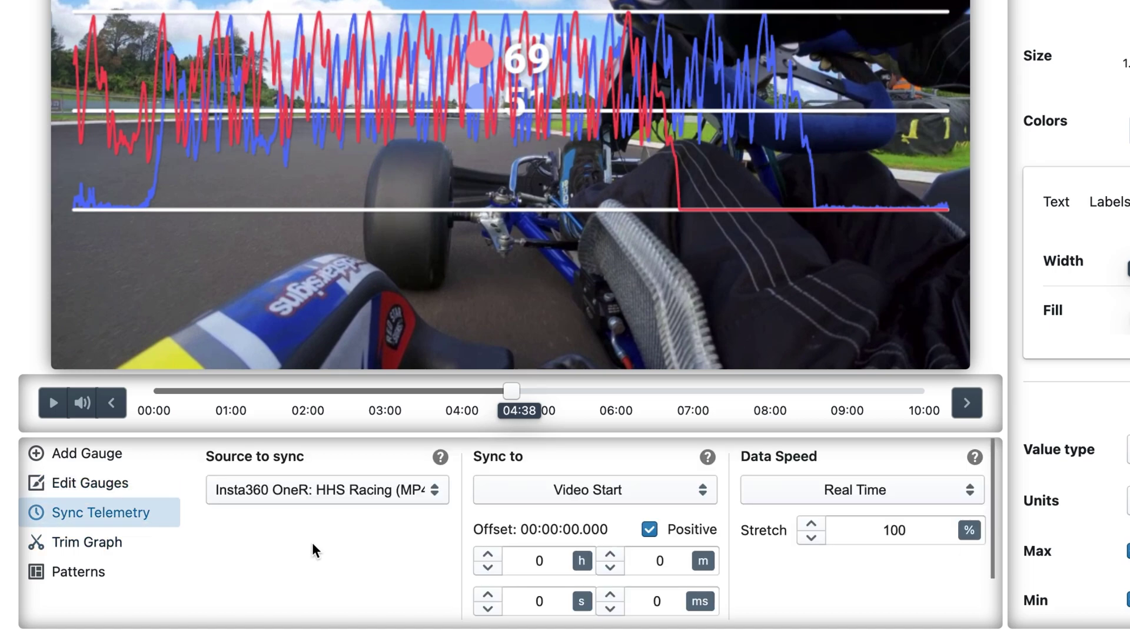
pyautogui.click(373, 491)
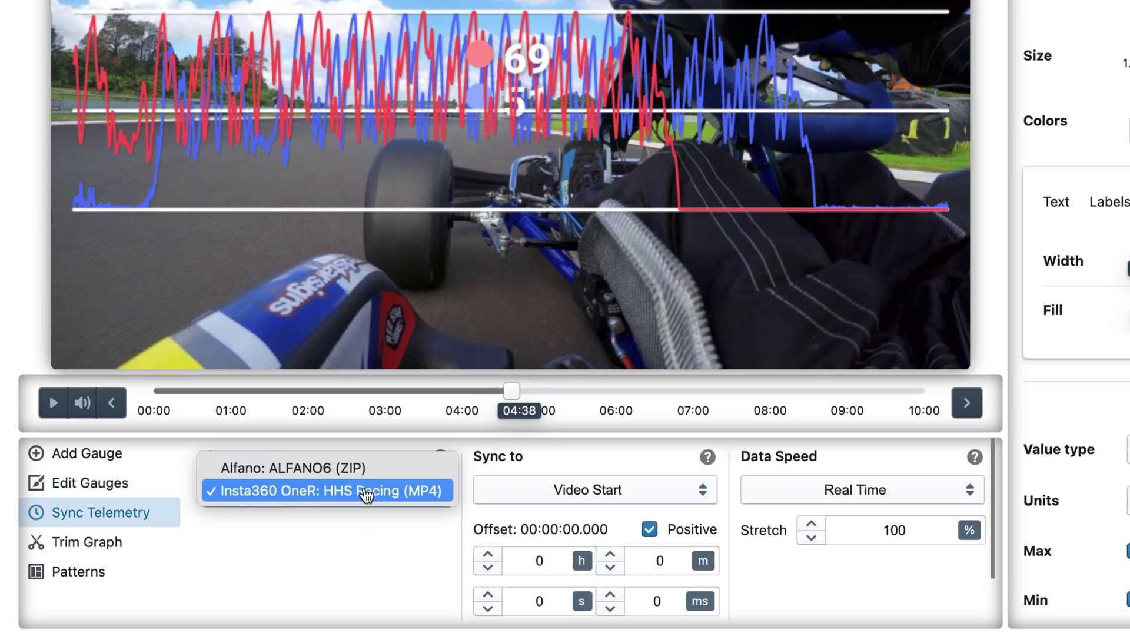
pyautogui.click(334, 468)
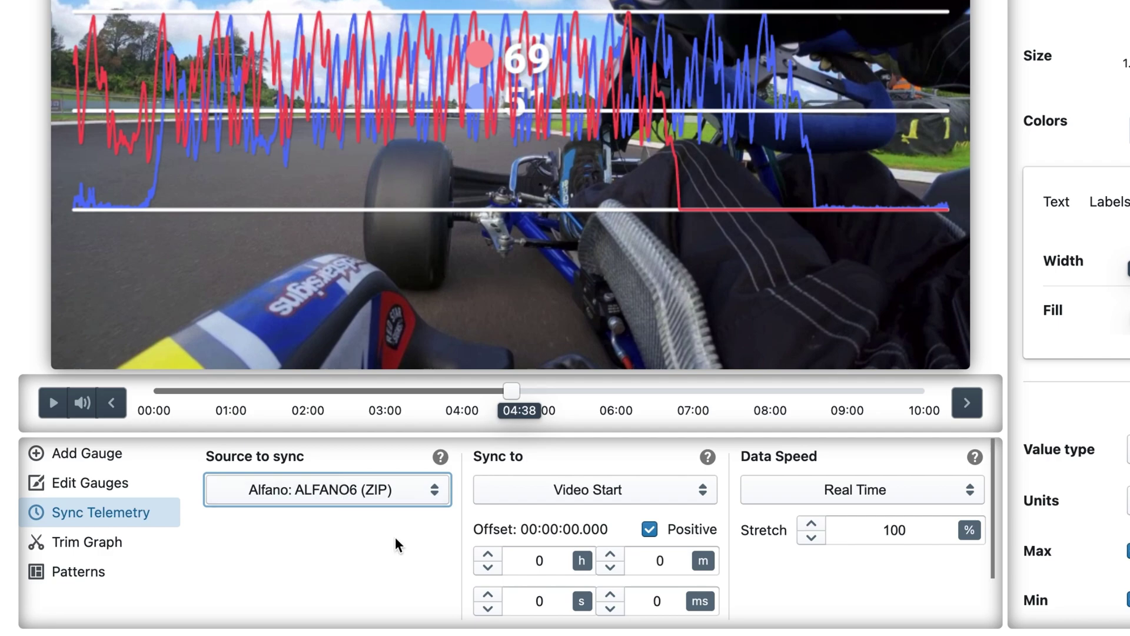
pyautogui.scroll(-2, 394, 537)
pyautogui.click(588, 579)
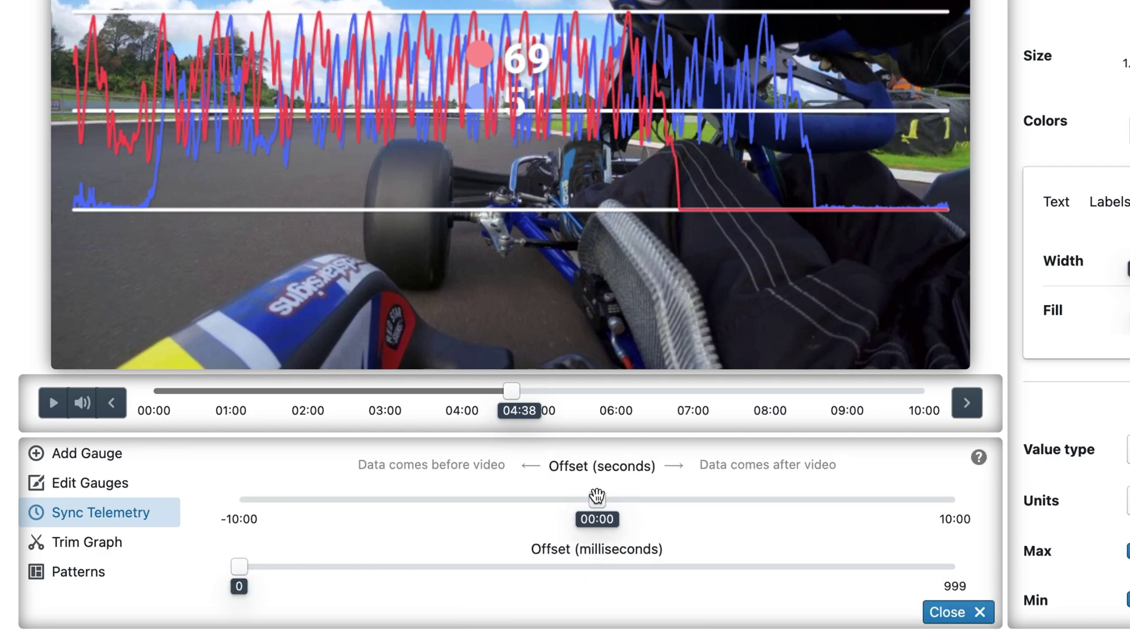
pyautogui.moveTo(597, 499); pyautogui.dragTo(652, 499)
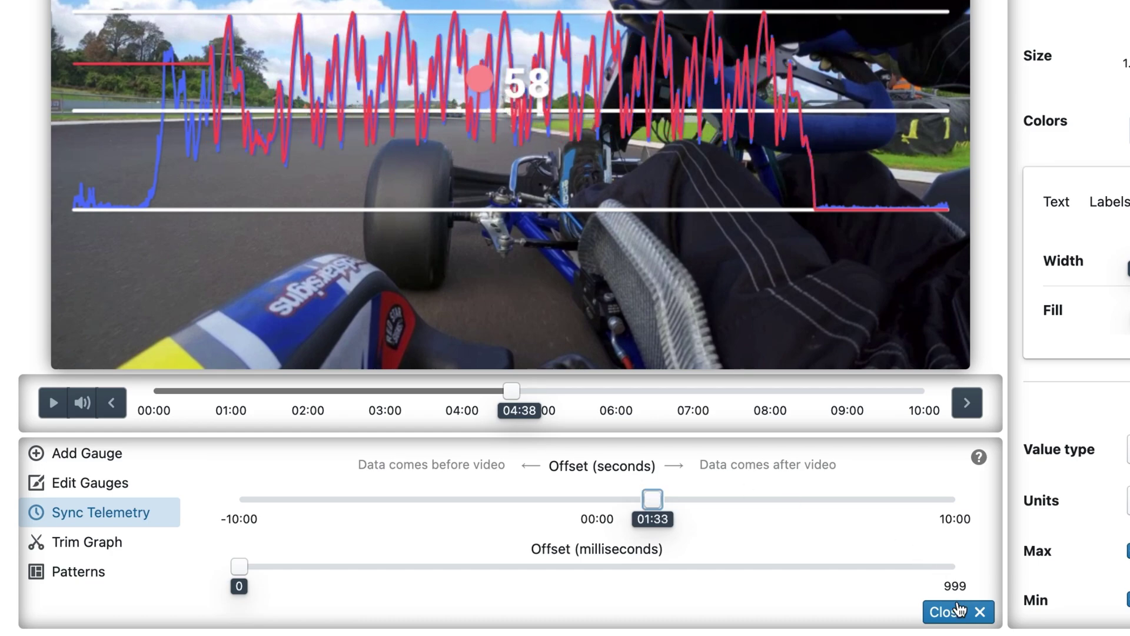
pyautogui.click(959, 610)
pyautogui.click(52, 404)
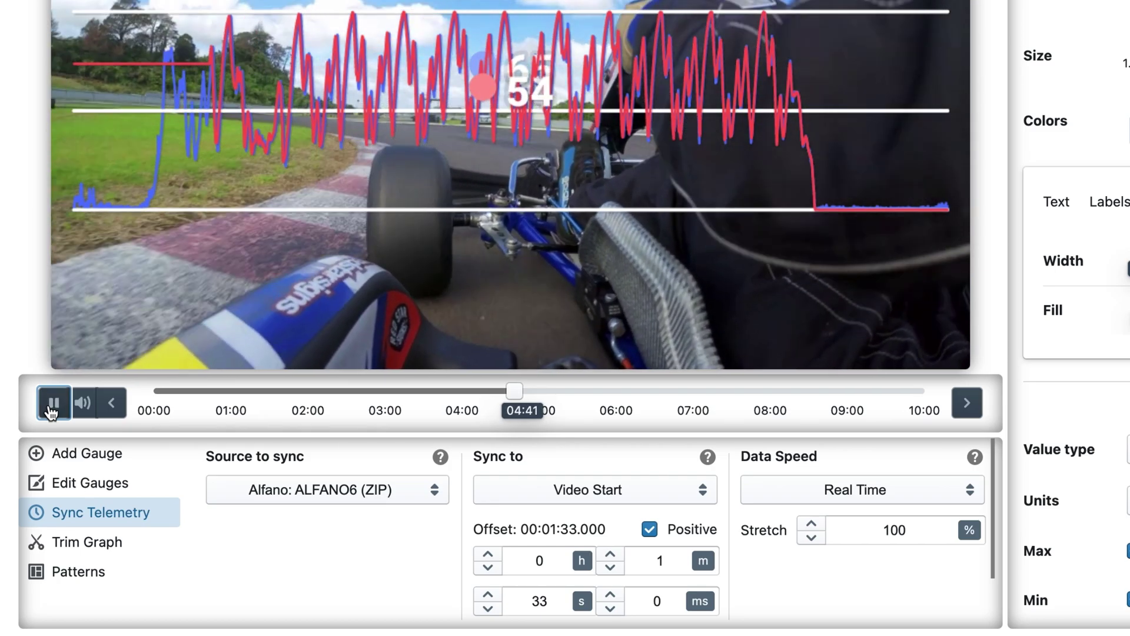
# Compare the two traces during playback and push the offset one second later.
pyautogui.click(53, 405)
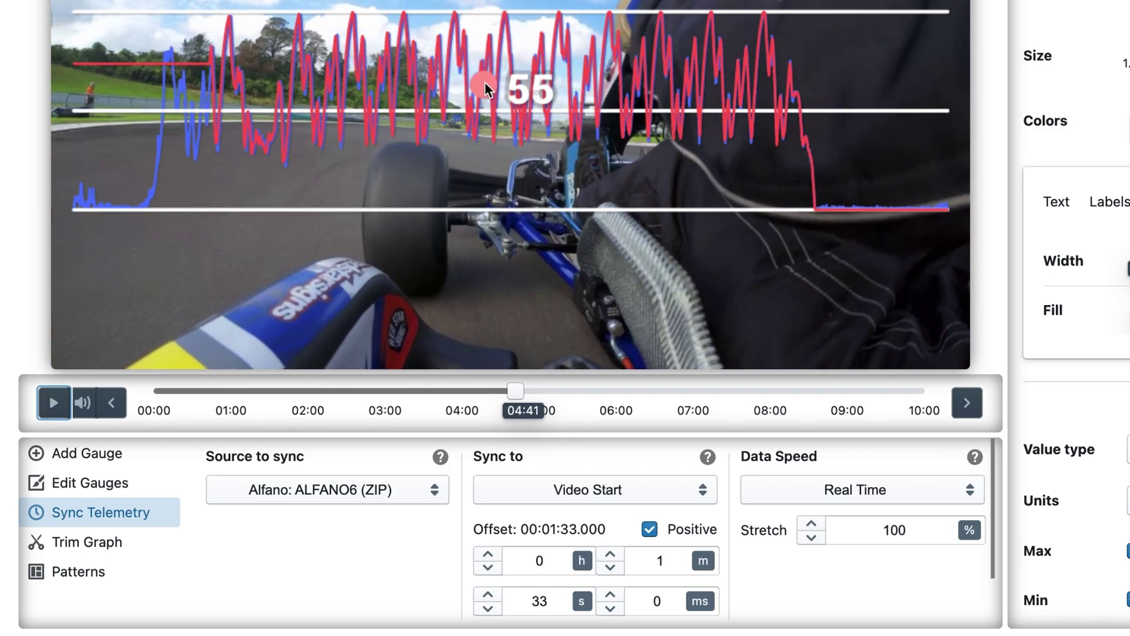
pyautogui.click(54, 407)
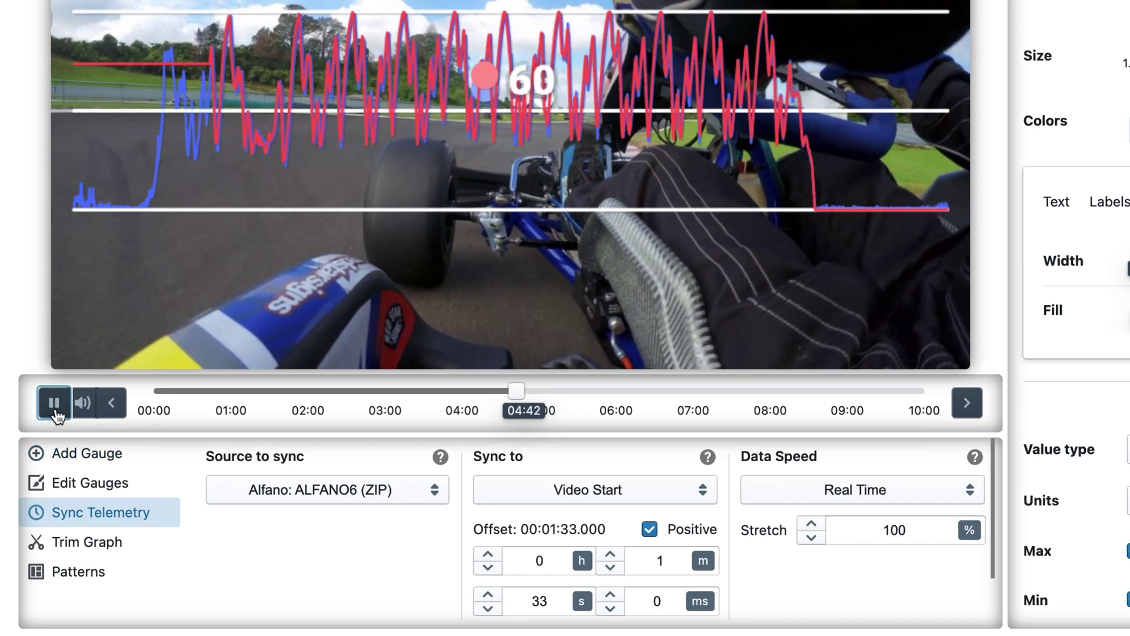
pyautogui.click(53, 407)
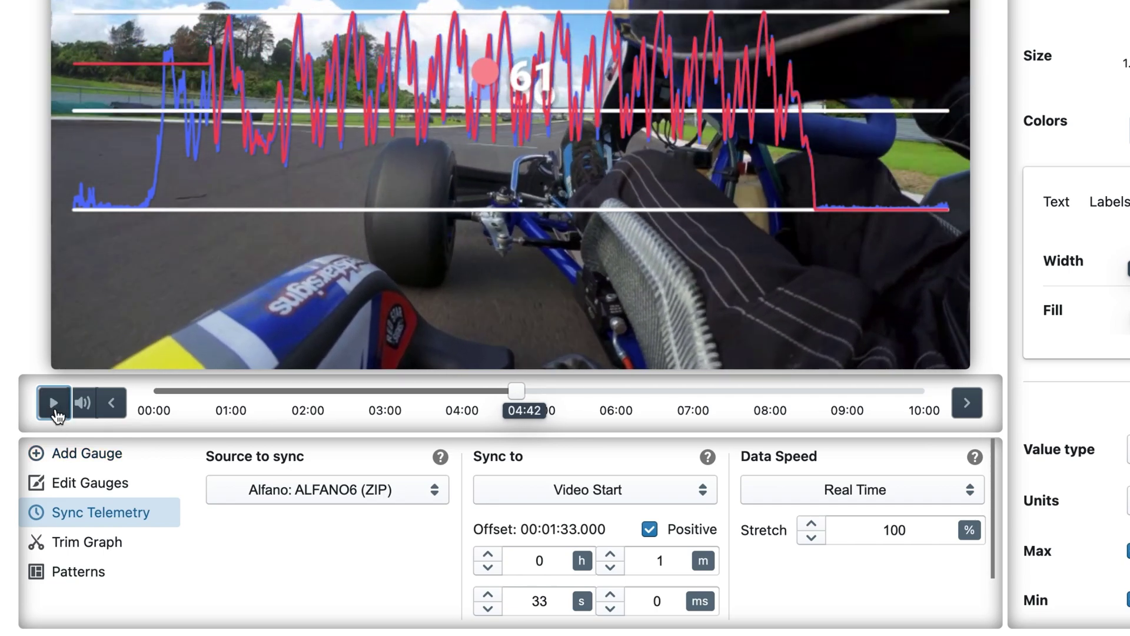
pyautogui.click(487, 593)
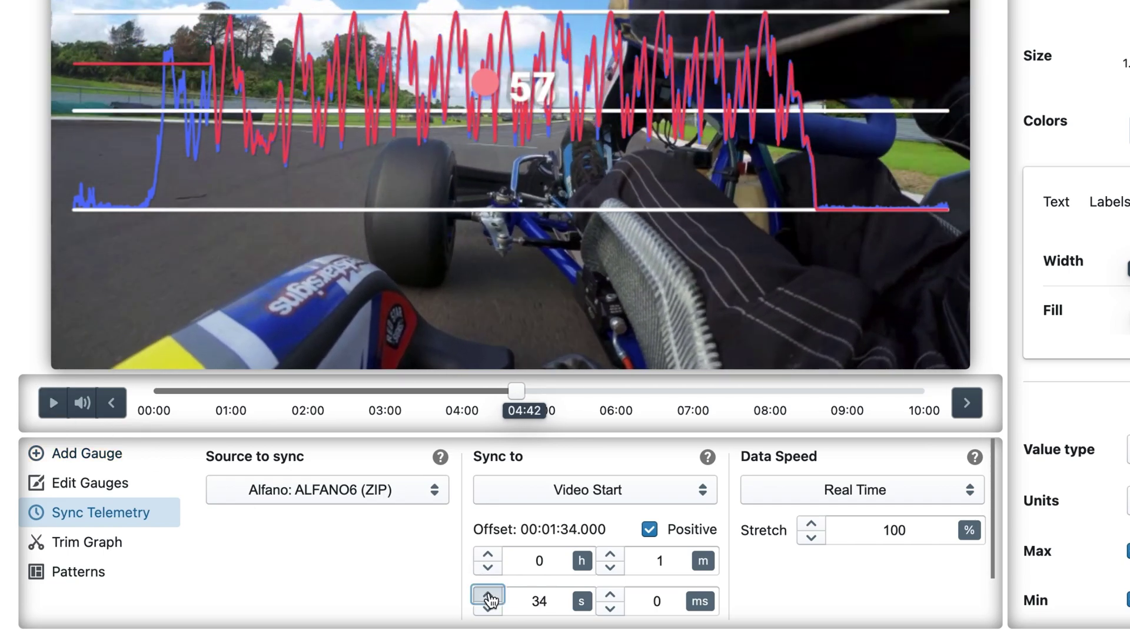
# Adjust the milliseconds to settle the offset at 00:01:33.900 and verify in playback.
pyautogui.click(610, 594)
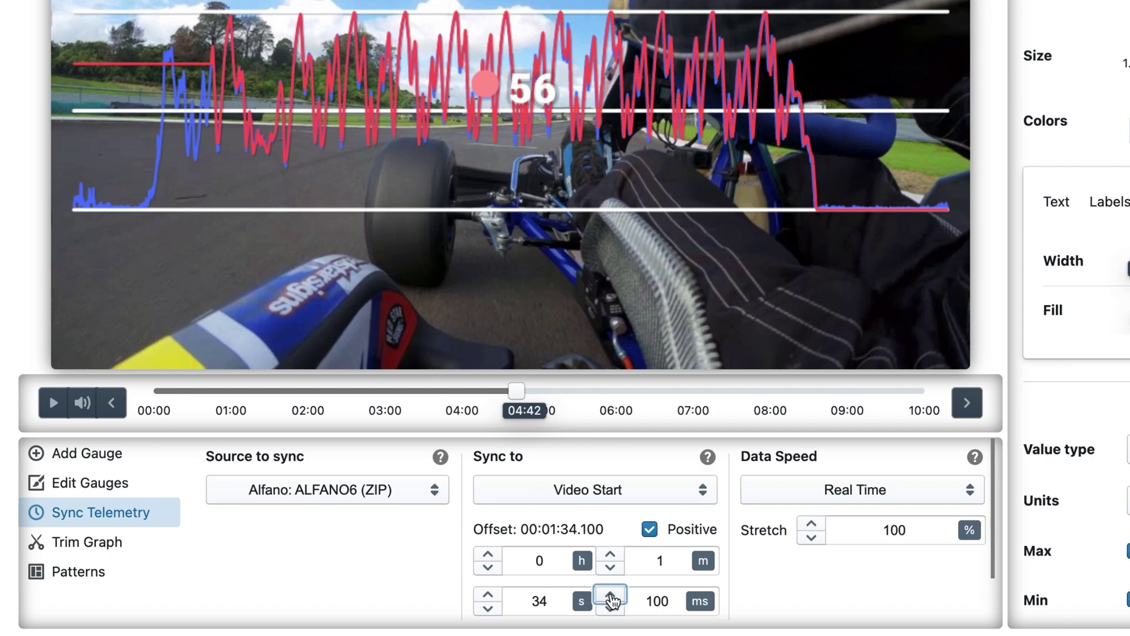
pyautogui.click(46, 406)
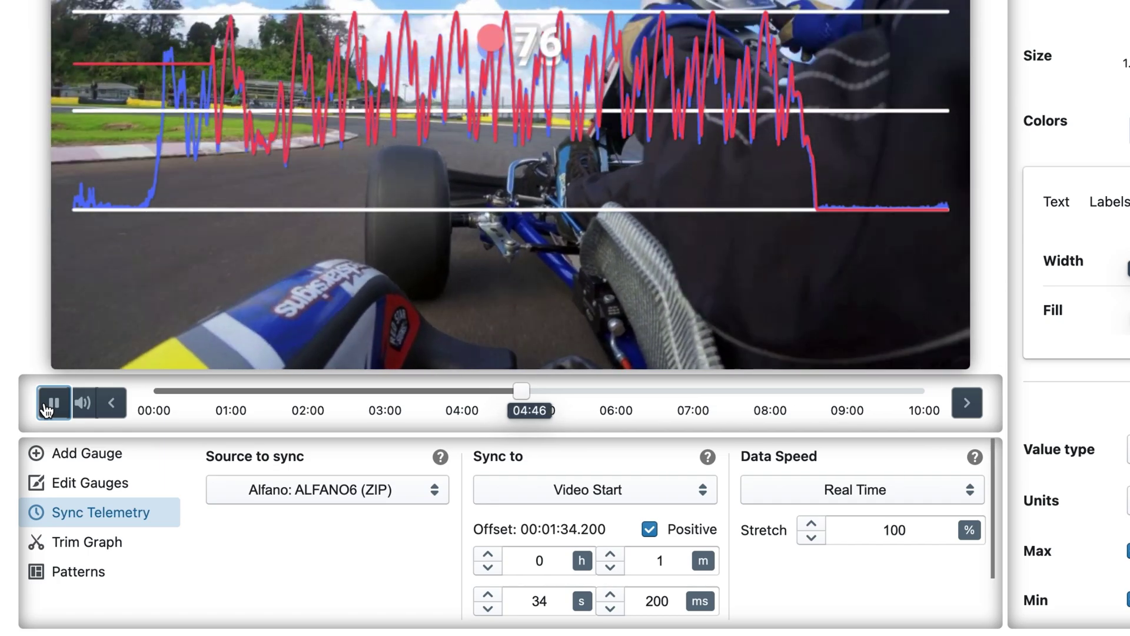
pyautogui.click(46, 406)
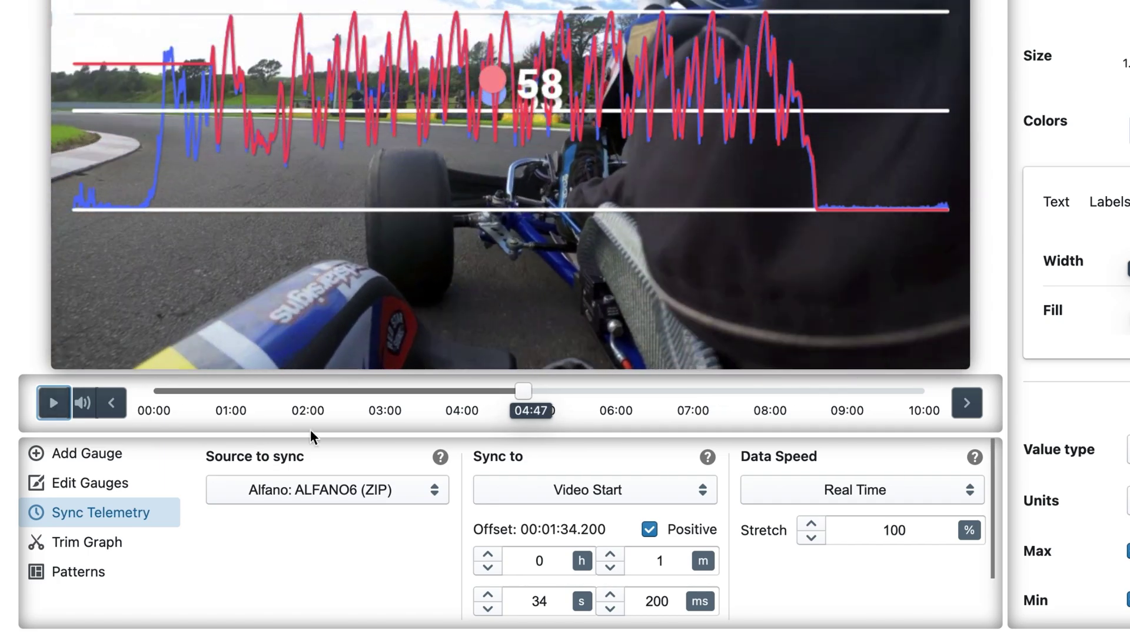
pyautogui.click(610, 609)
pyautogui.click(609, 607)
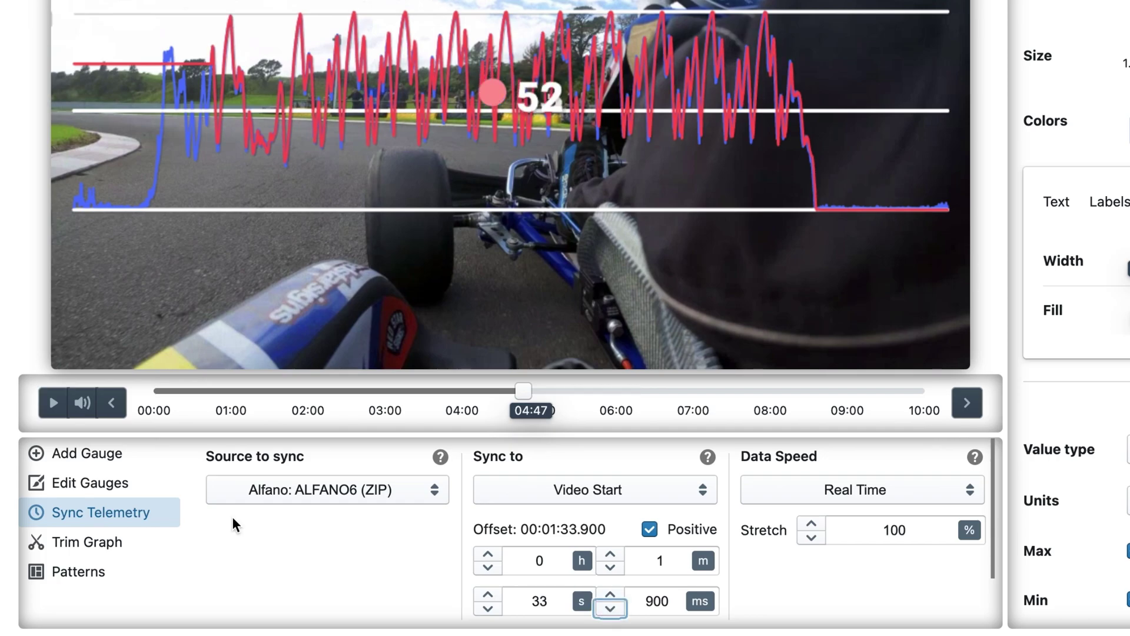
pyautogui.click(48, 406)
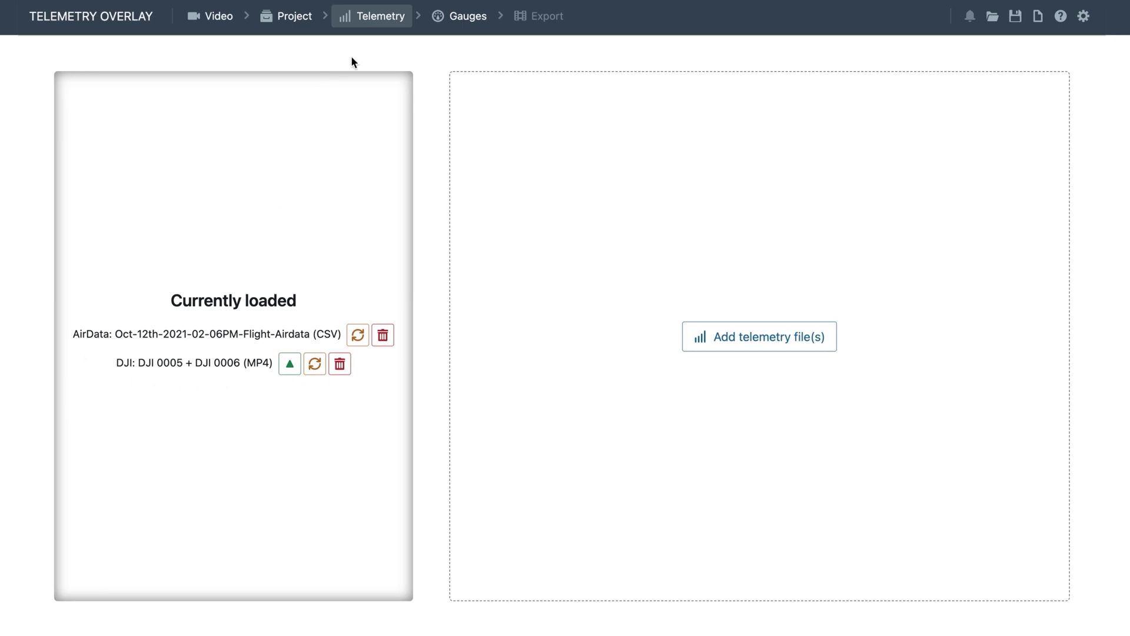
# Add a Time & Date clock gauge and move it to the left of the video.
pyautogui.click(459, 19)
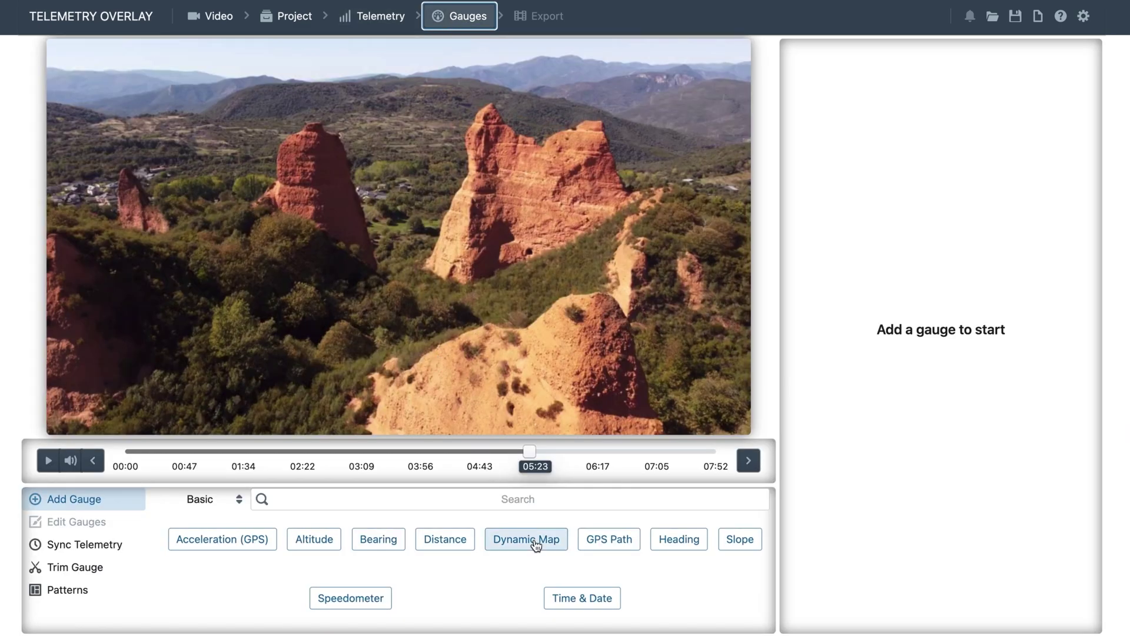
pyautogui.click(583, 598)
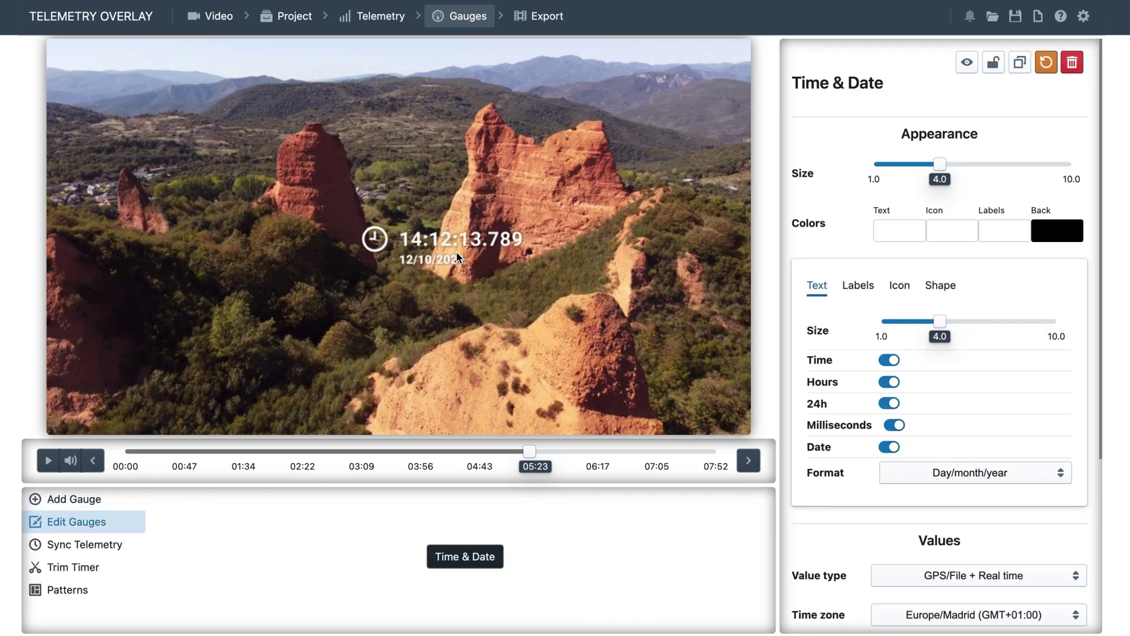
pyautogui.moveTo(458, 256)
pyautogui.mouseDown()
pyautogui.moveTo(309, 271)
pyautogui.moveTo(537, 281)
pyautogui.mouseUp()
# Duplicate the clock and drive the copy from DJI: DJI 0005 + DJI 0006 (MP4).
pyautogui.click(1020, 62)
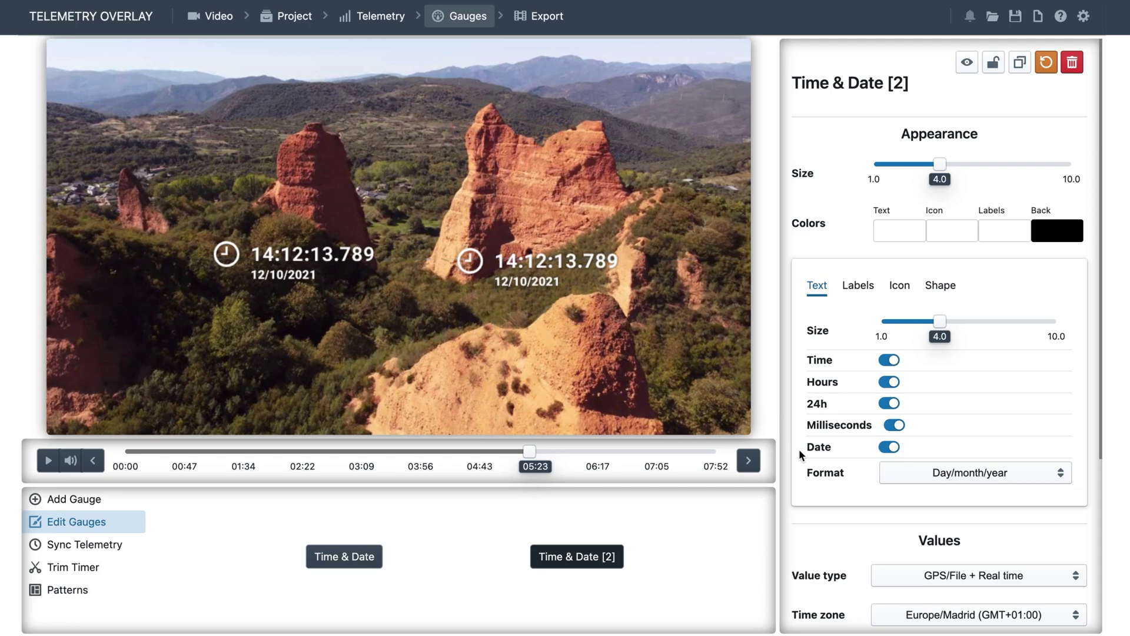
pyautogui.scroll(-3, 799, 449)
pyautogui.click(915, 587)
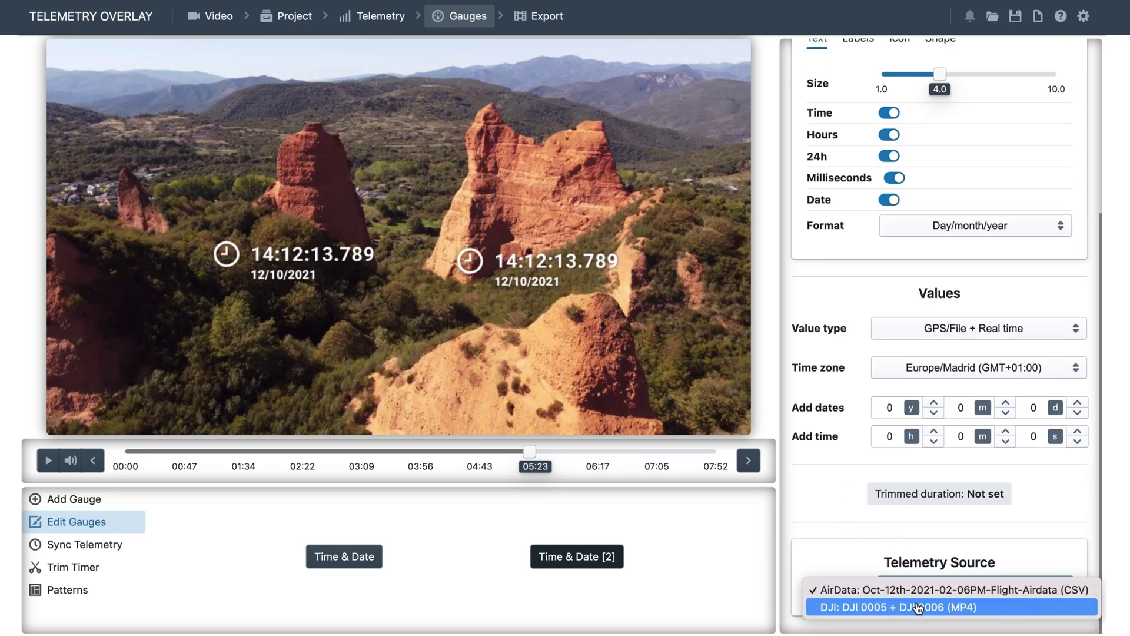
pyautogui.click(913, 604)
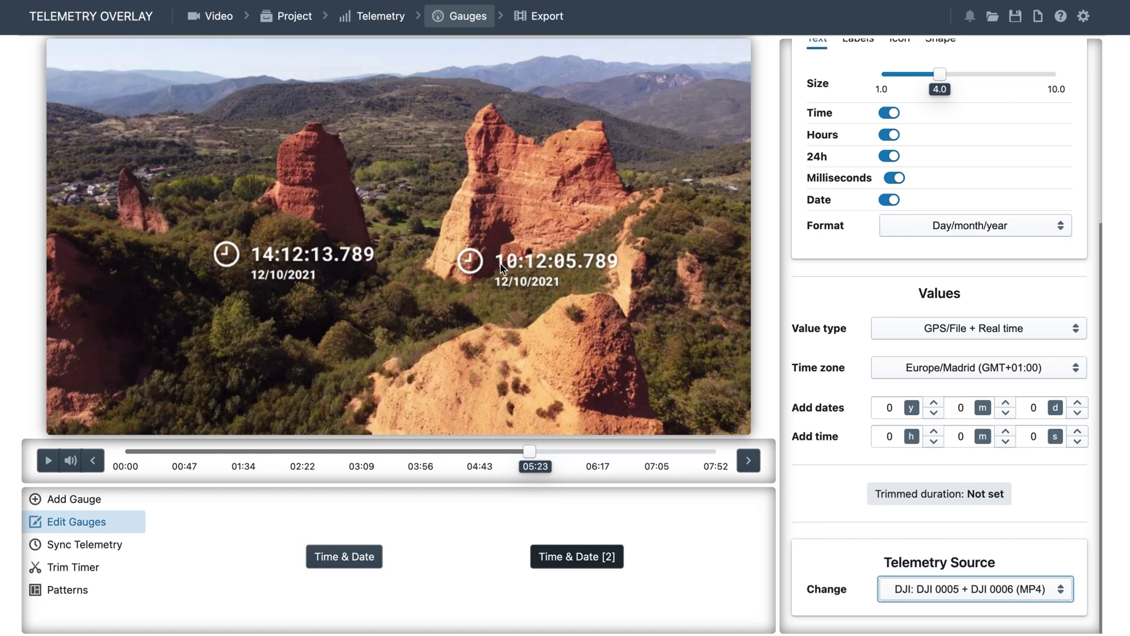
# Sync the AirData CSV flight log to the DJI 0005 + DJI 0006 MP4 telemetry.
pyautogui.click(88, 549)
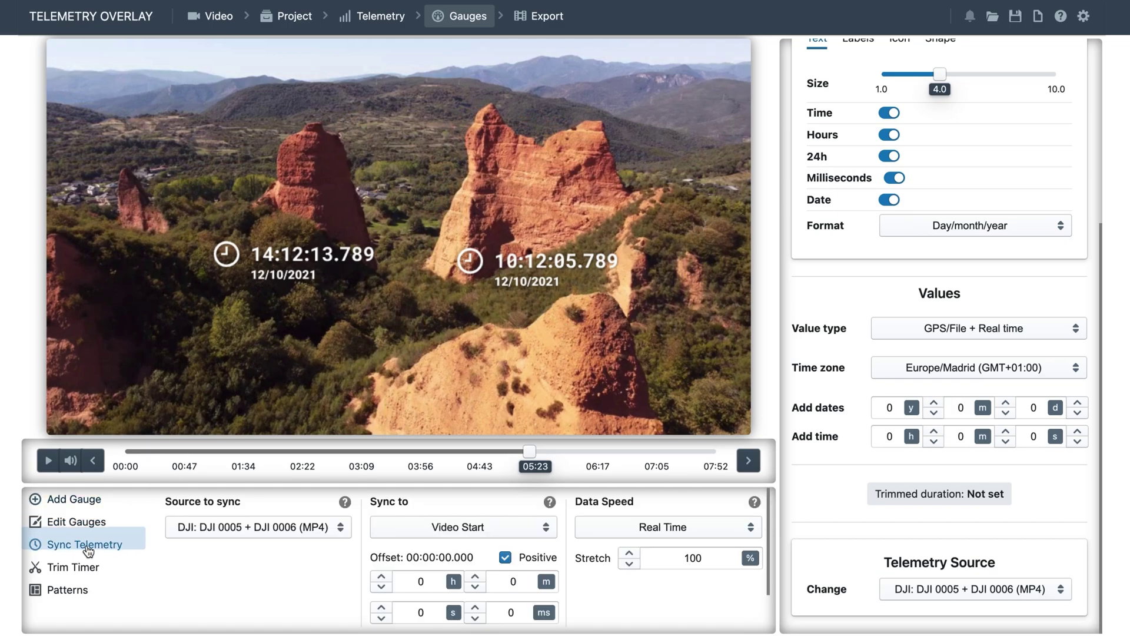
pyautogui.click(258, 530)
pyautogui.click(249, 512)
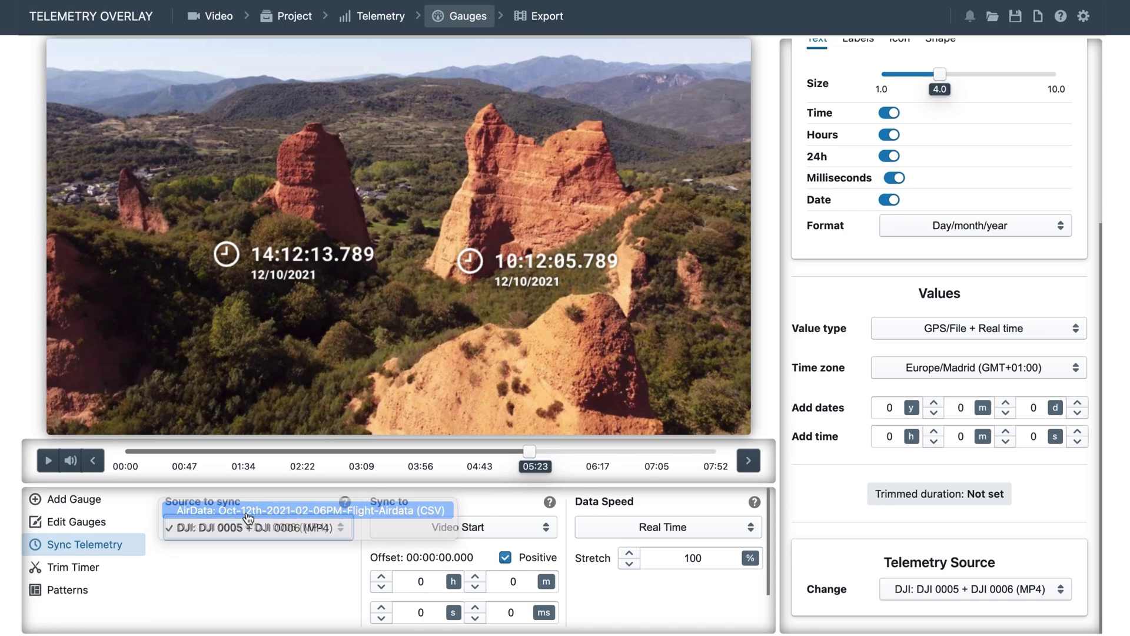
pyautogui.click(445, 527)
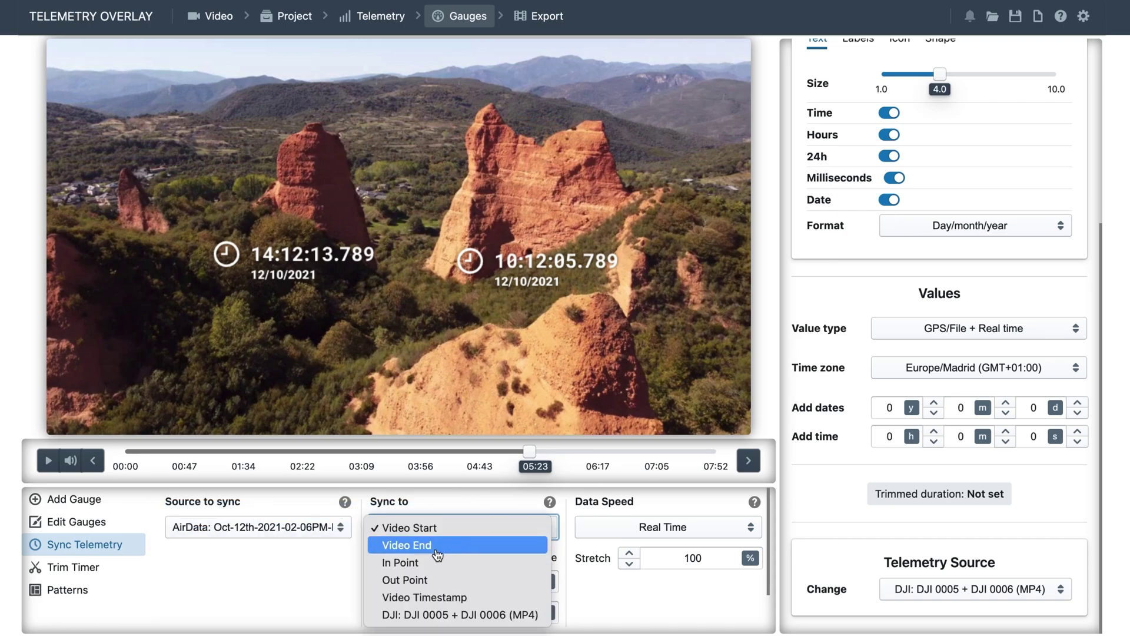
pyautogui.click(431, 616)
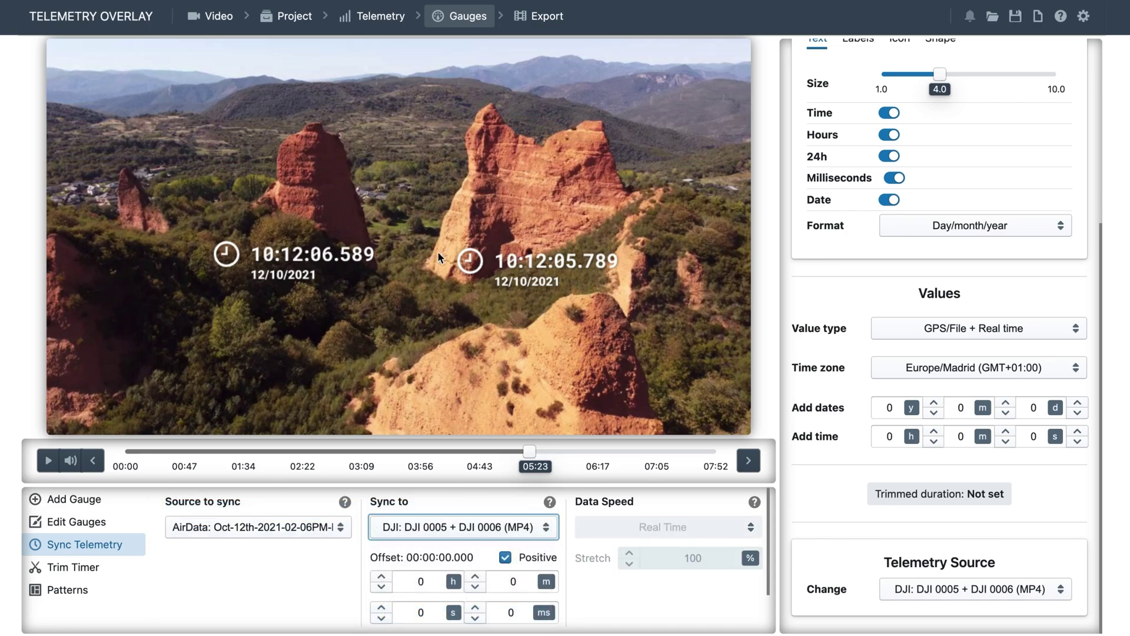
# Add a GPS Path gauge with the Standard map shape at the video's top-left corner.
pyautogui.click(75, 500)
pyautogui.click(609, 539)
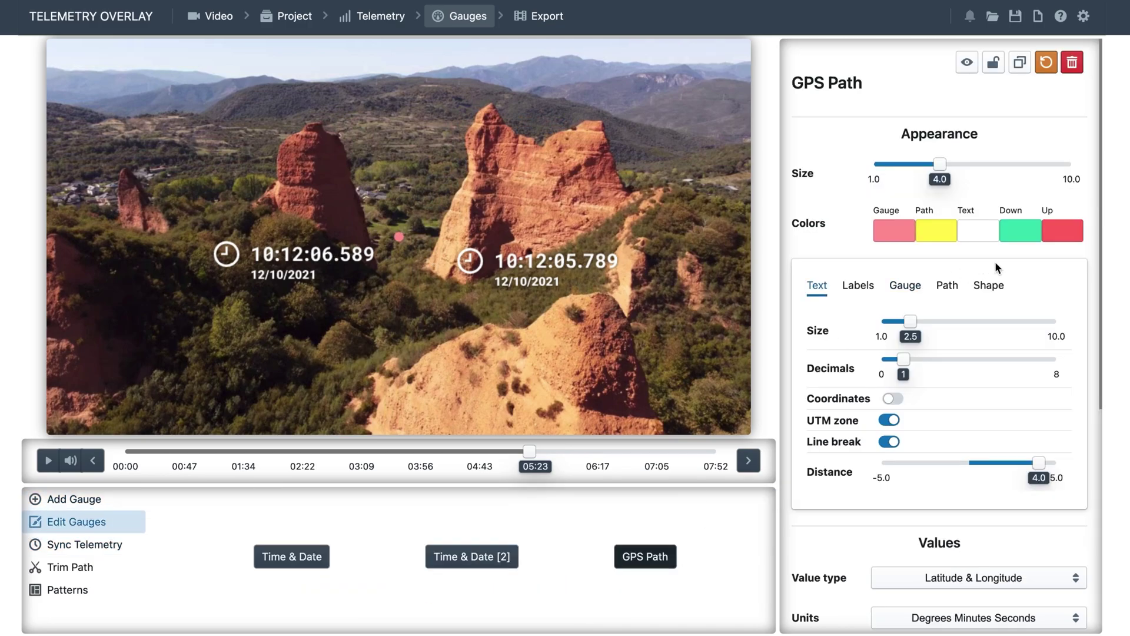
pyautogui.click(988, 285)
pyautogui.click(971, 326)
pyautogui.click(950, 345)
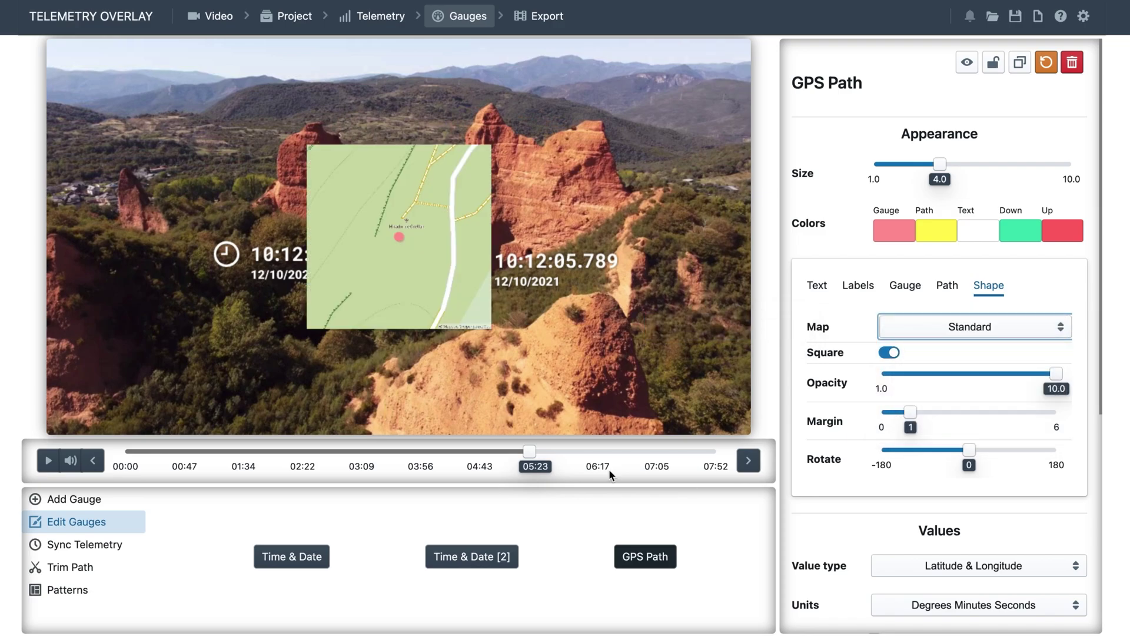
pyautogui.moveTo(423, 243); pyautogui.dragTo(190, 148)
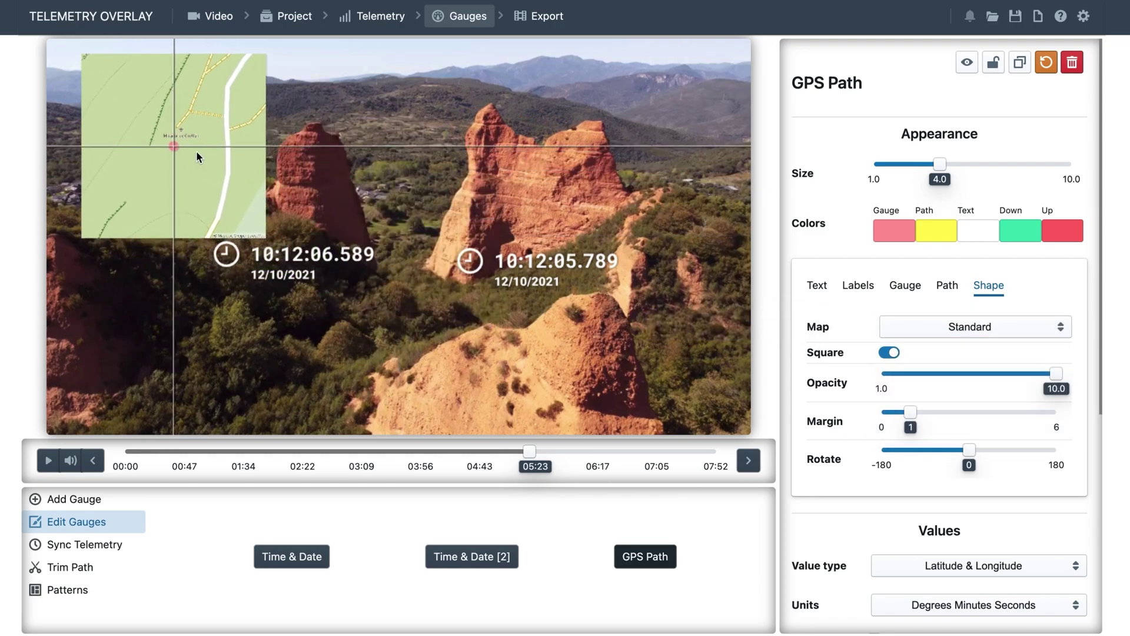
# Duplicate the map to the top-right, using DJI telemetry with smoothing 7, and preview playback.
pyautogui.click(1020, 64)
pyautogui.moveTo(184, 167); pyautogui.dragTo(648, 164)
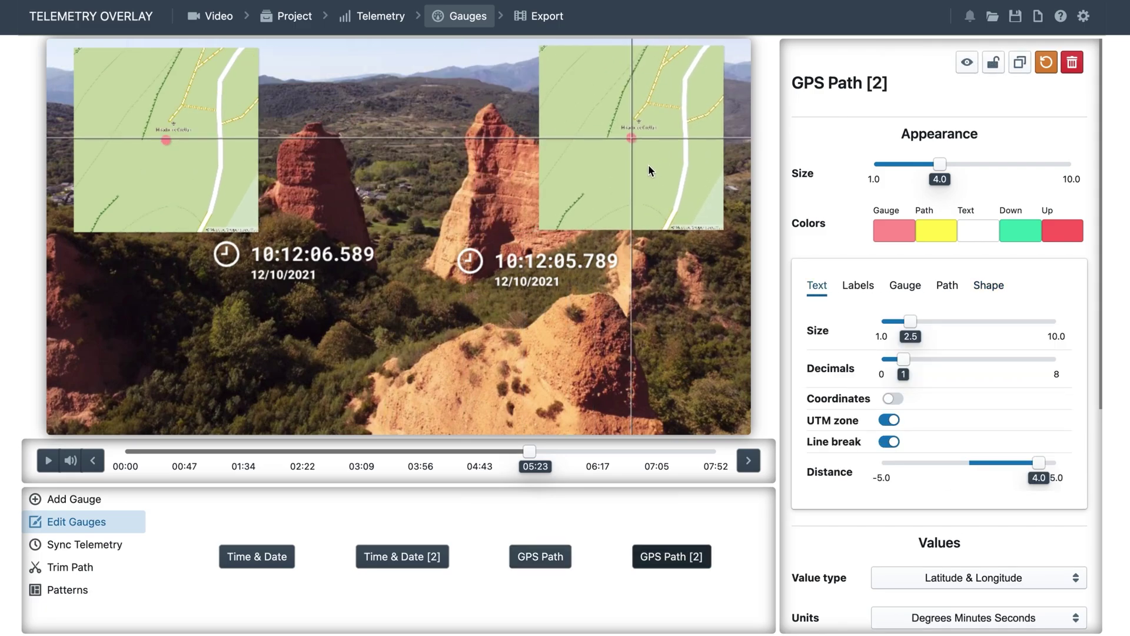
pyautogui.scroll(-5, 821, 404)
pyautogui.click(911, 484)
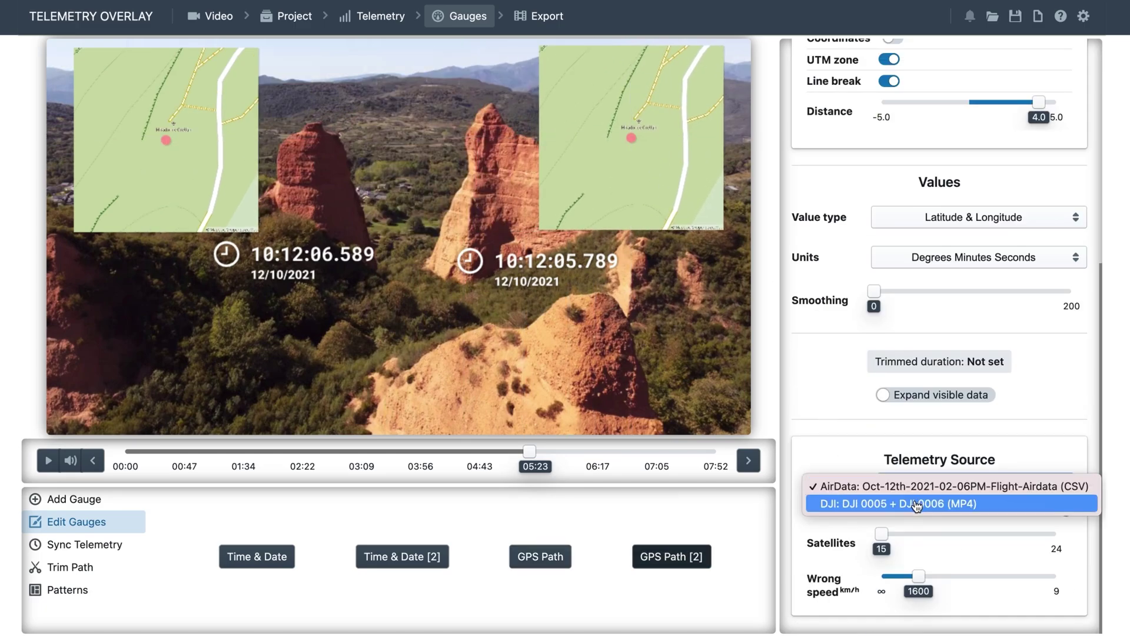
pyautogui.click(916, 504)
pyautogui.click(876, 292)
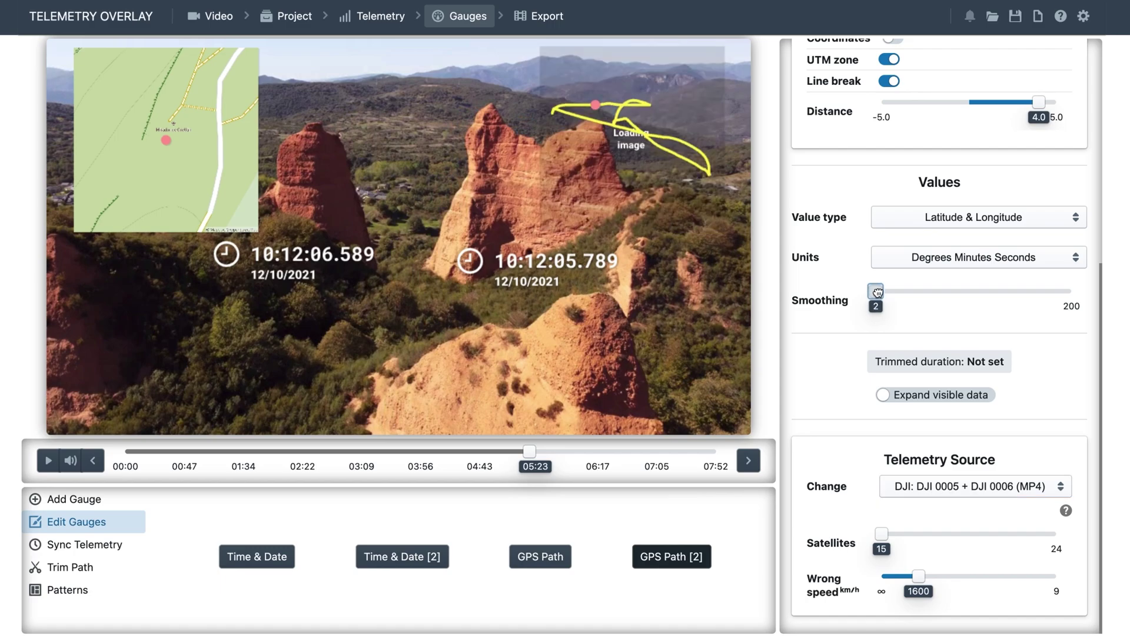
pyautogui.moveTo(877, 291); pyautogui.dragTo(881, 292)
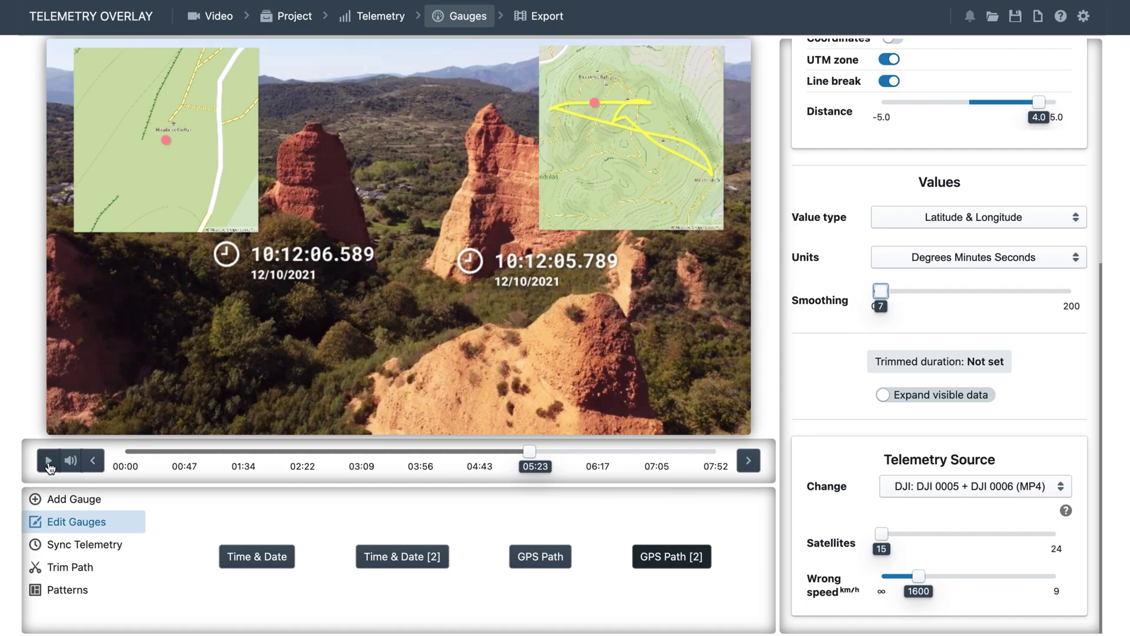
pyautogui.click(48, 461)
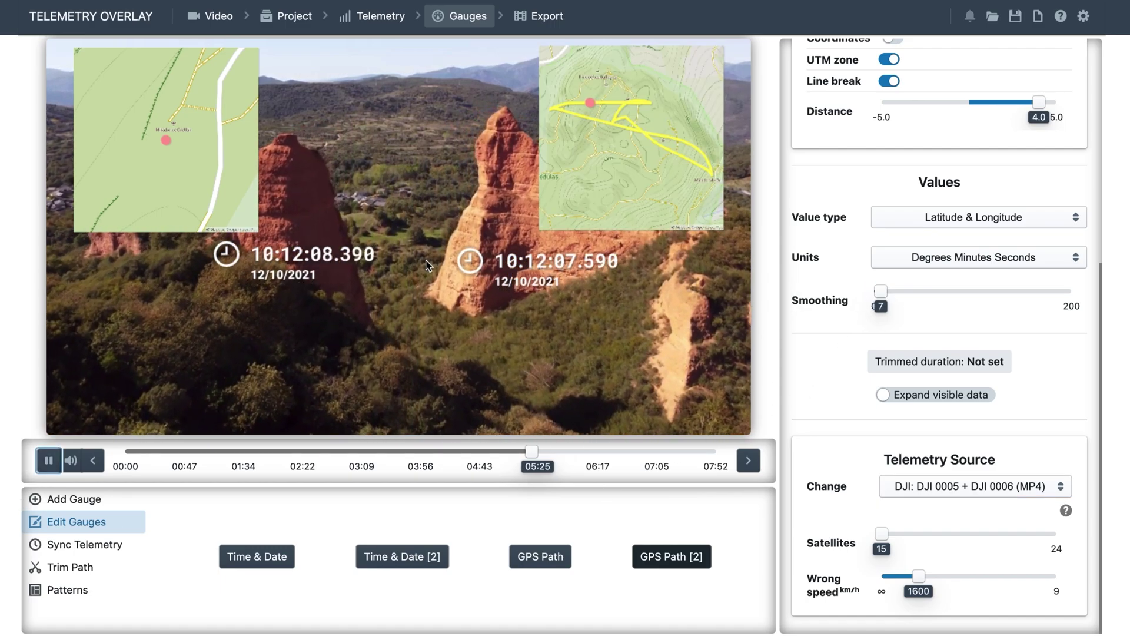
pyautogui.click(48, 460)
# Set the AirData flight log's sync target to Video Start.
pyautogui.click(67, 544)
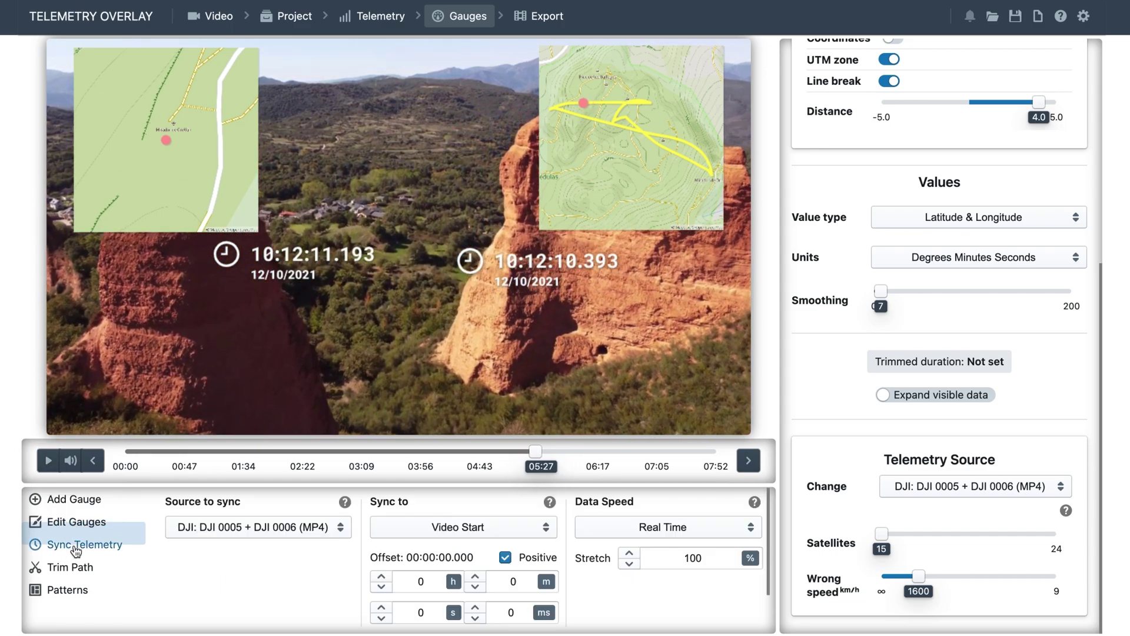
pyautogui.click(258, 527)
pyautogui.click(239, 510)
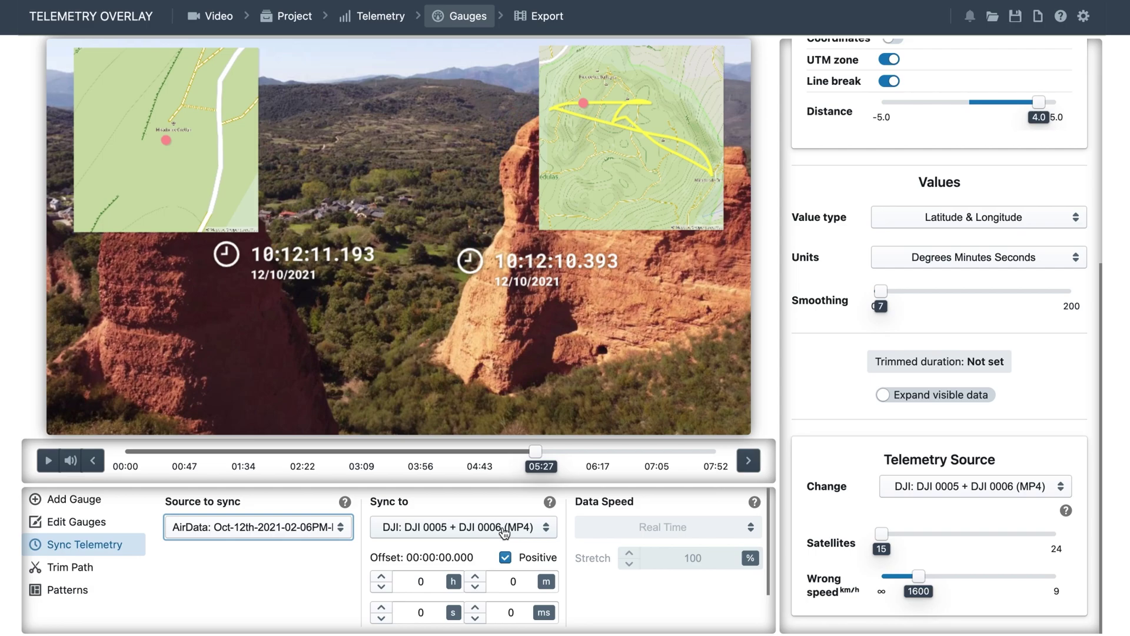
pyautogui.click(504, 528)
pyautogui.click(426, 440)
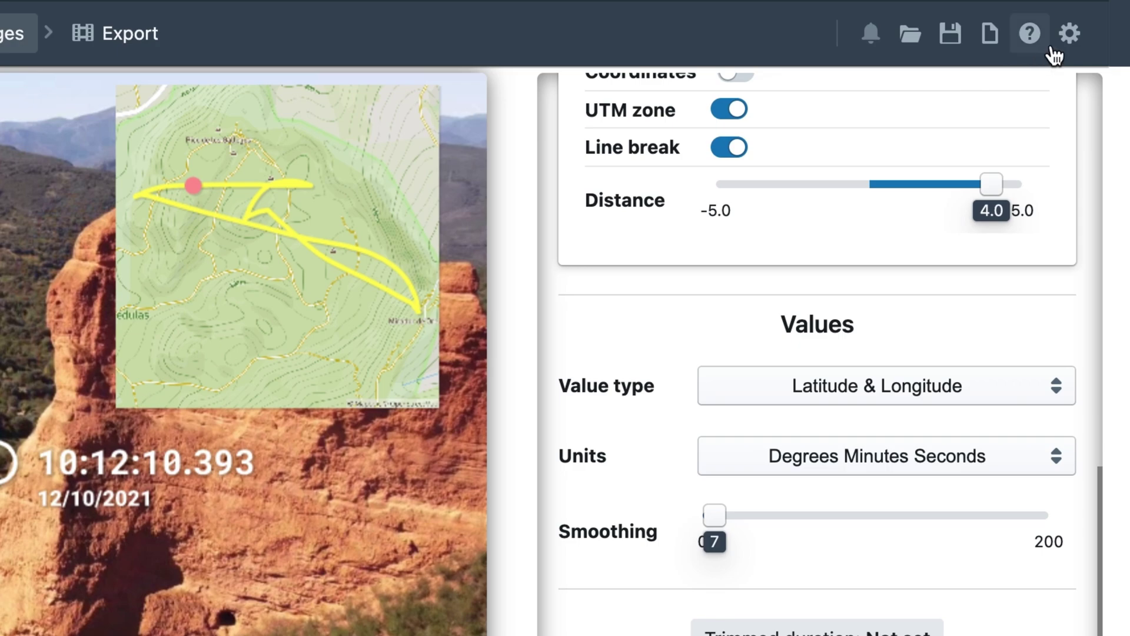
# Enable 'Trust video time zone' and 'DJI: Trust video time' in the Advanced settings.
pyautogui.click(1066, 34)
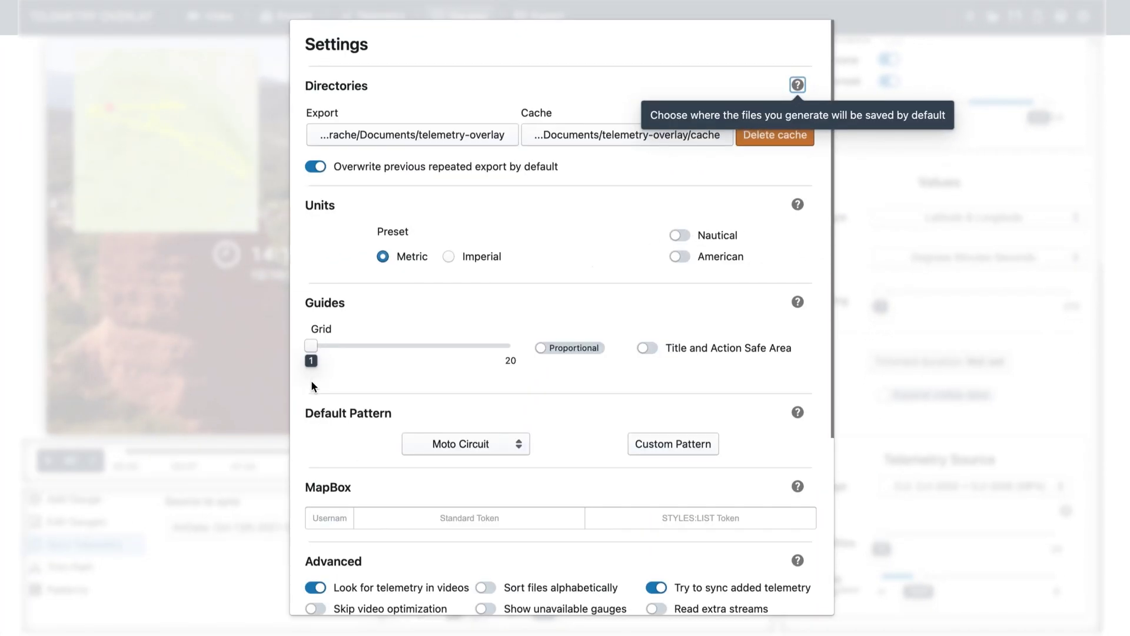
pyautogui.scroll(-3, 311, 384)
pyautogui.scroll(-3, 311, 384)
pyautogui.click(360, 315)
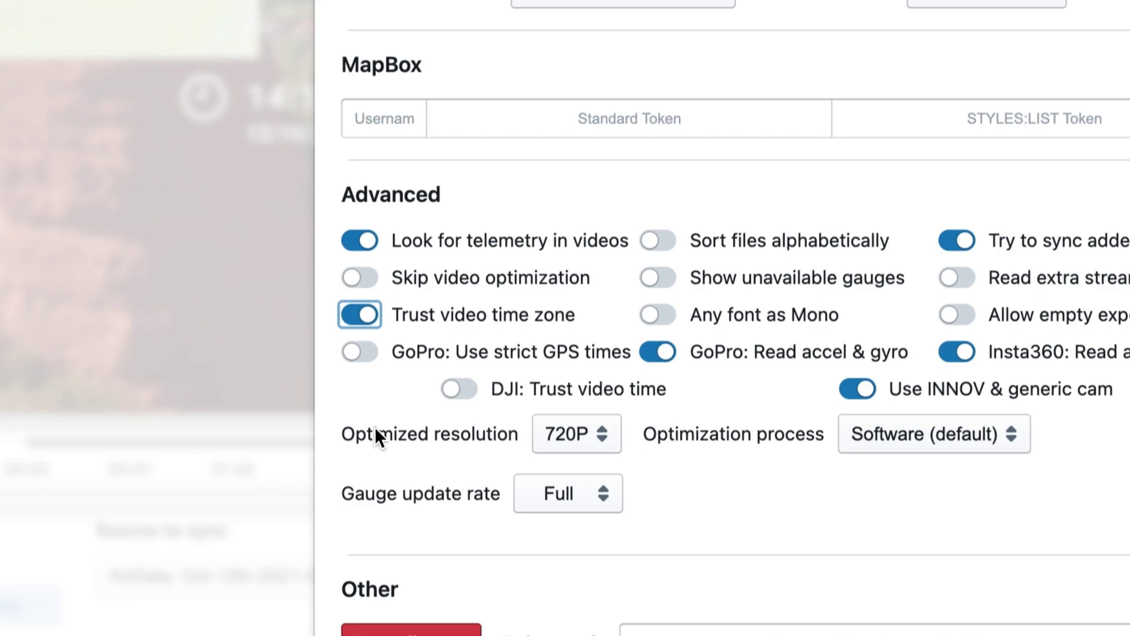
pyautogui.click(457, 391)
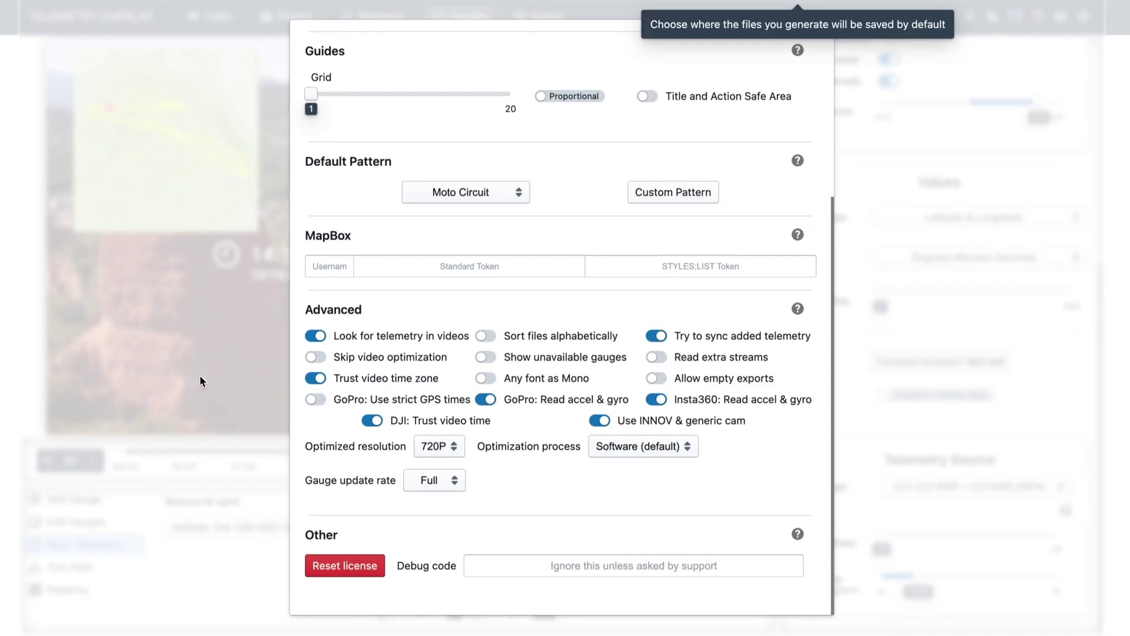
pyautogui.click(200, 376)
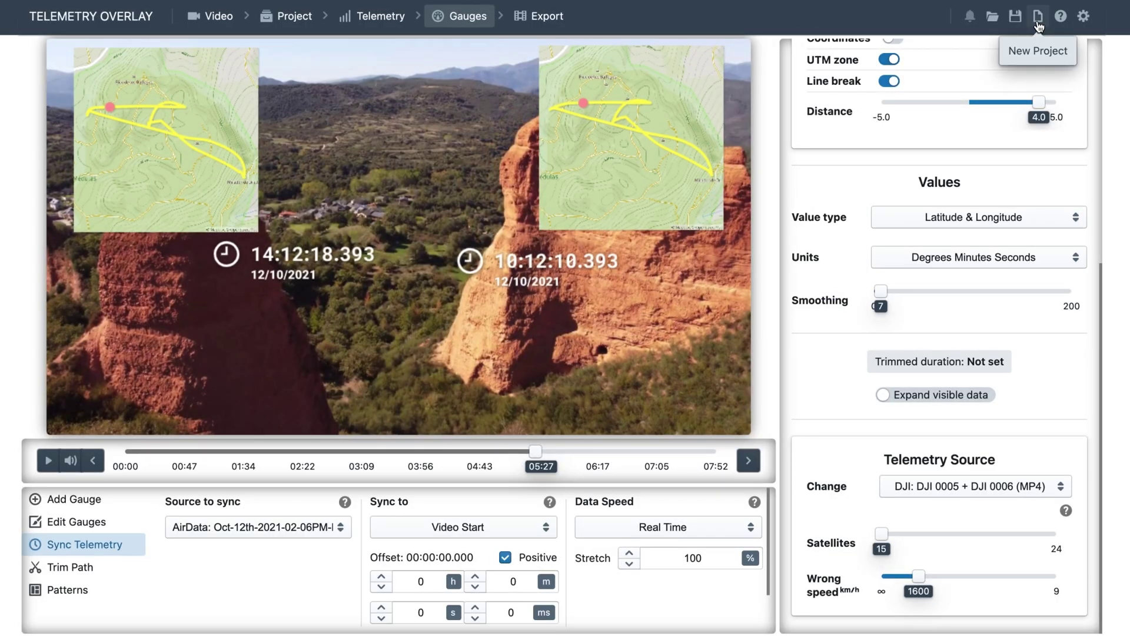
# Reload the DJI telemetry, sync AirData to the DJI MP4, and play to compare clocks.
pyautogui.click(369, 19)
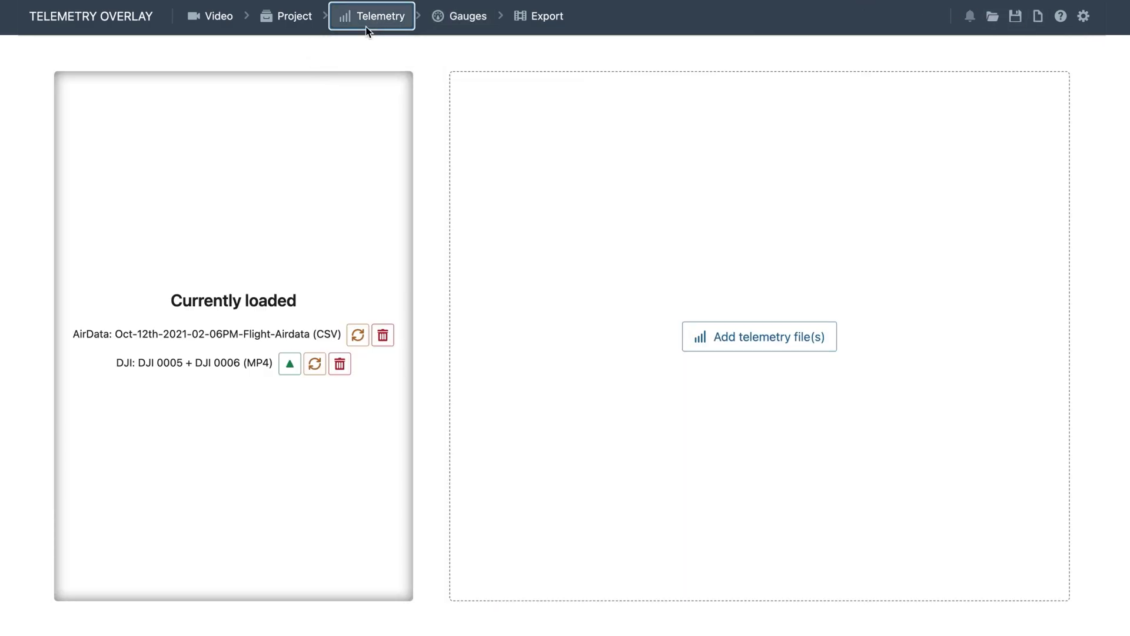
pyautogui.click(313, 365)
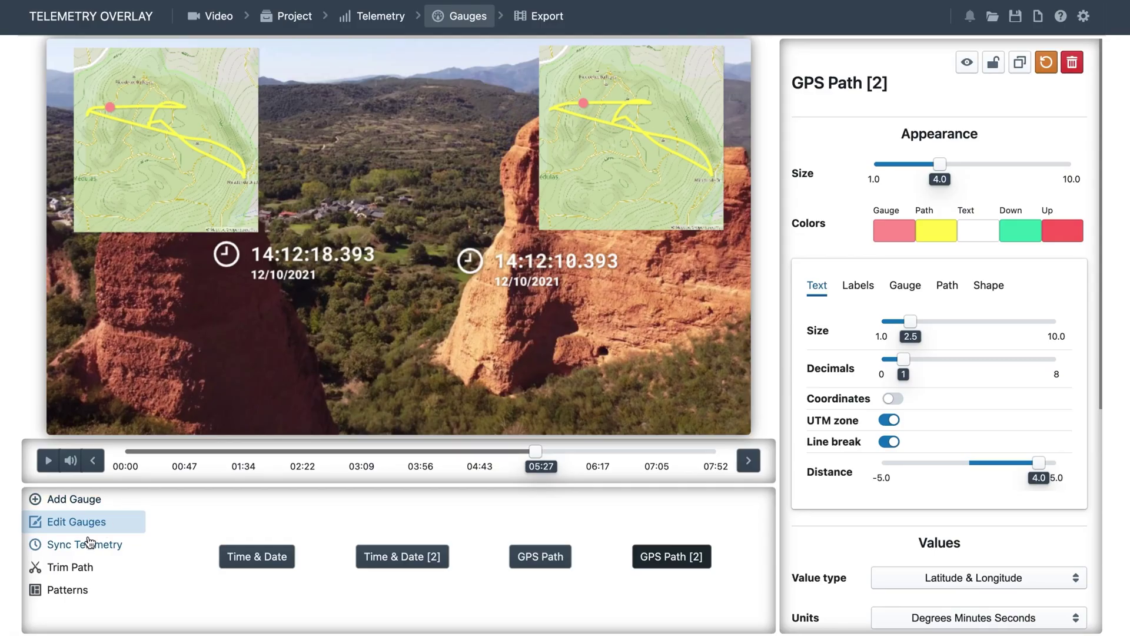
pyautogui.click(85, 545)
pyautogui.click(220, 527)
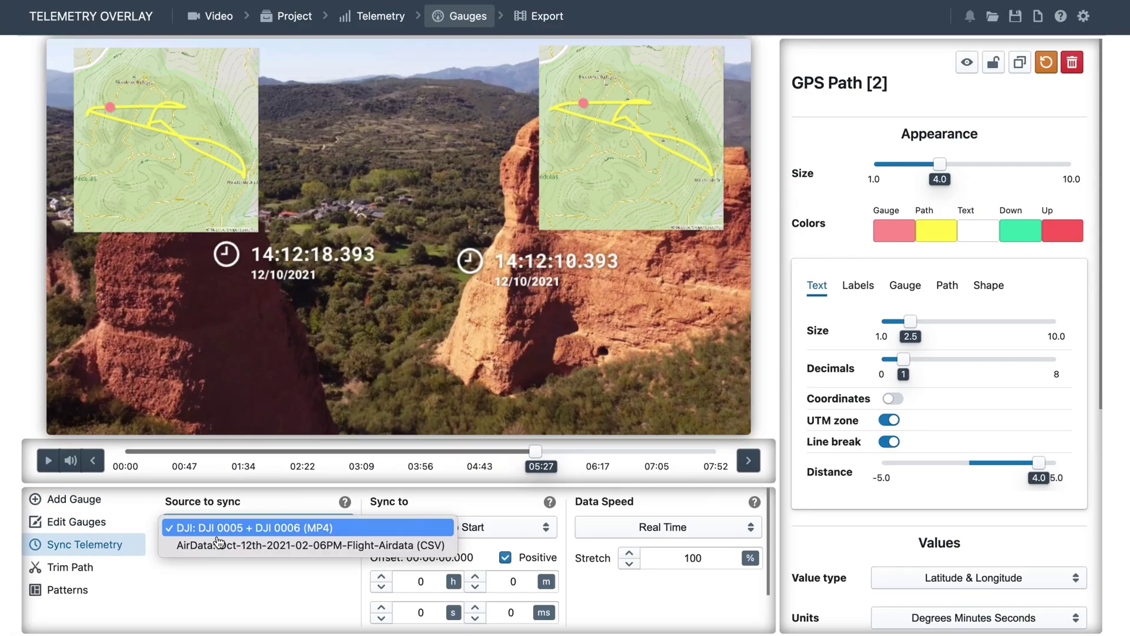
pyautogui.click(217, 545)
pyautogui.click(474, 527)
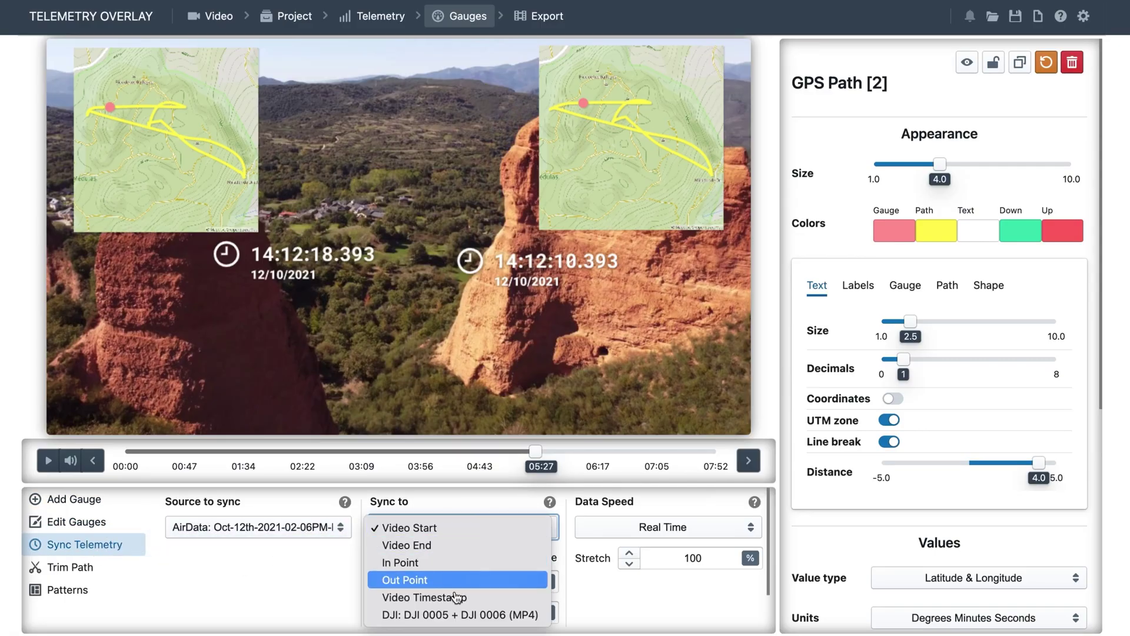
pyautogui.click(459, 616)
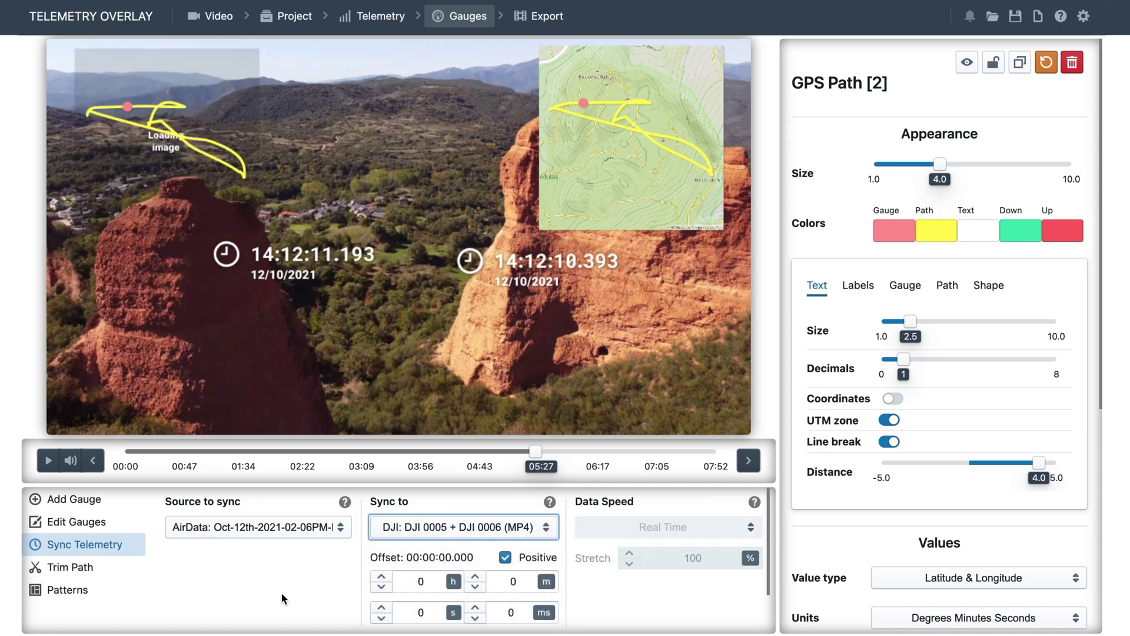
pyautogui.click(45, 461)
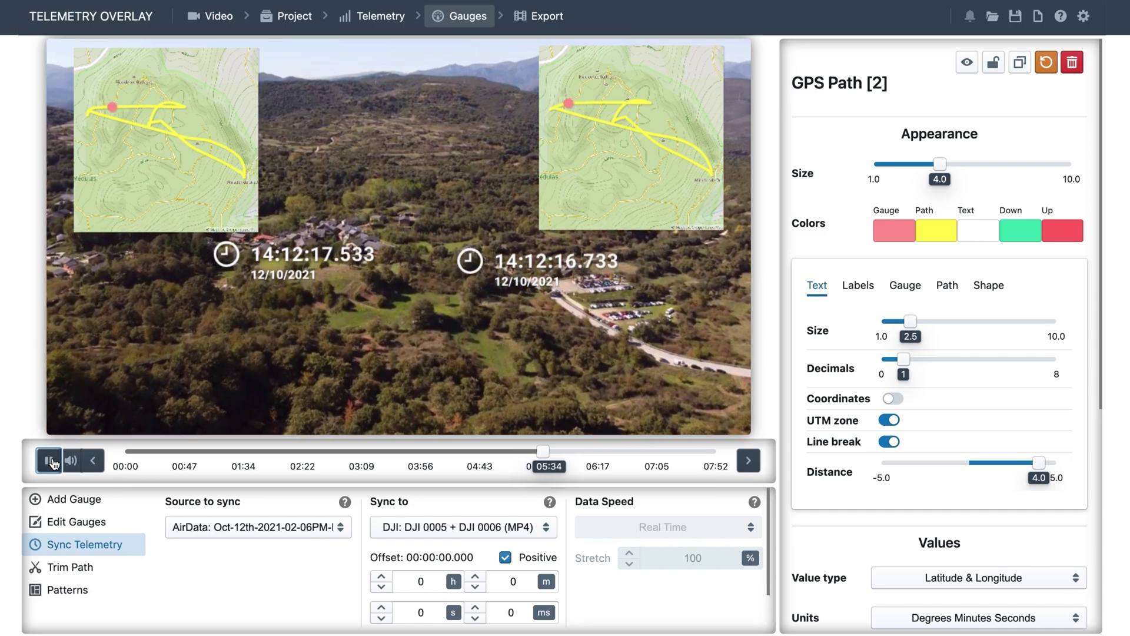
pyautogui.click(53, 463)
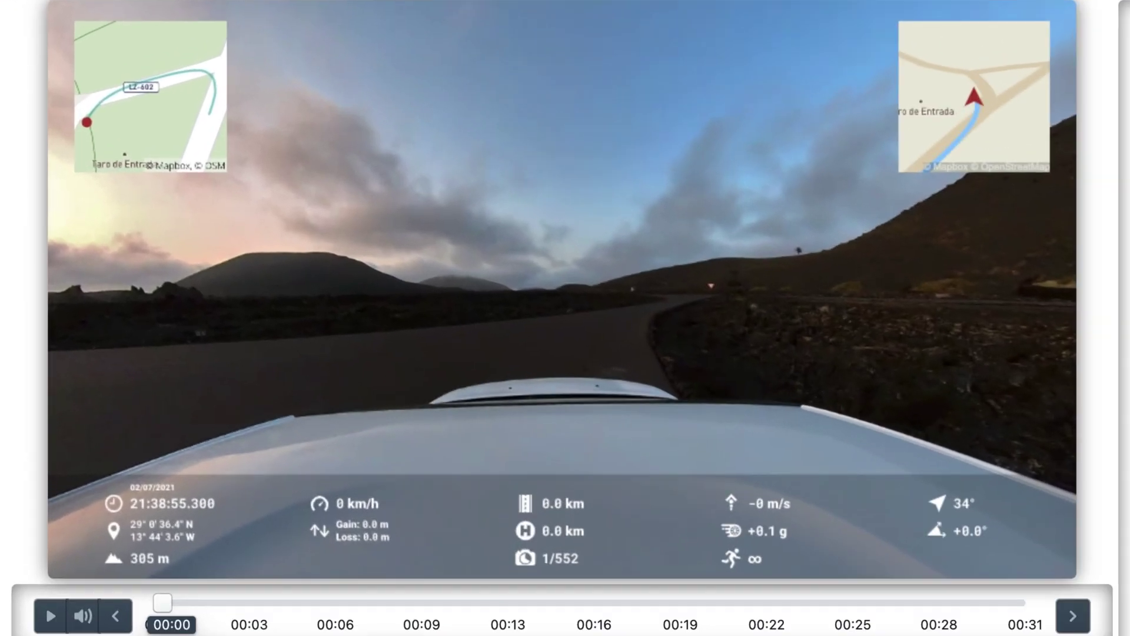
# Play the car time-lapse with a pause and resume, stopping at 00:07.
pyautogui.click(50, 463)
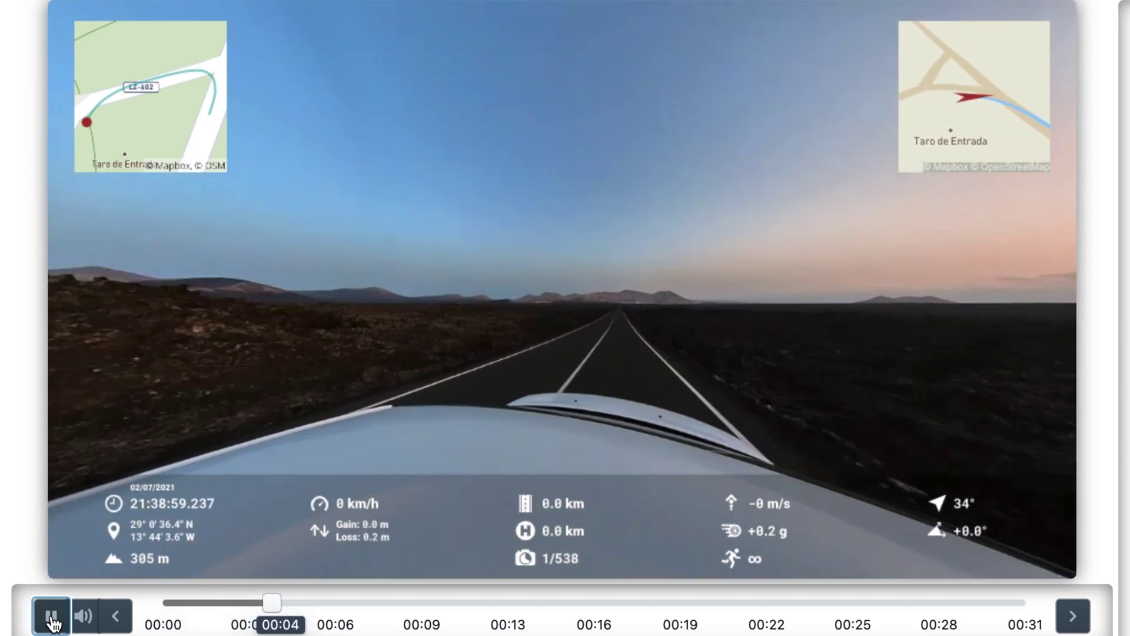
pyautogui.click(51, 617)
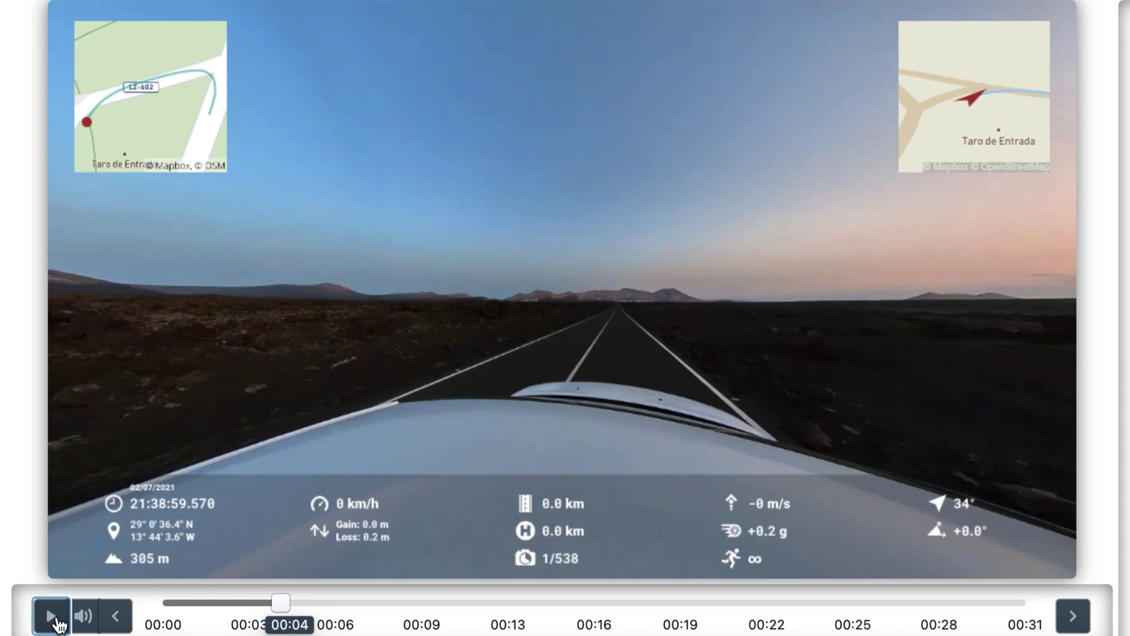
pyautogui.click(53, 616)
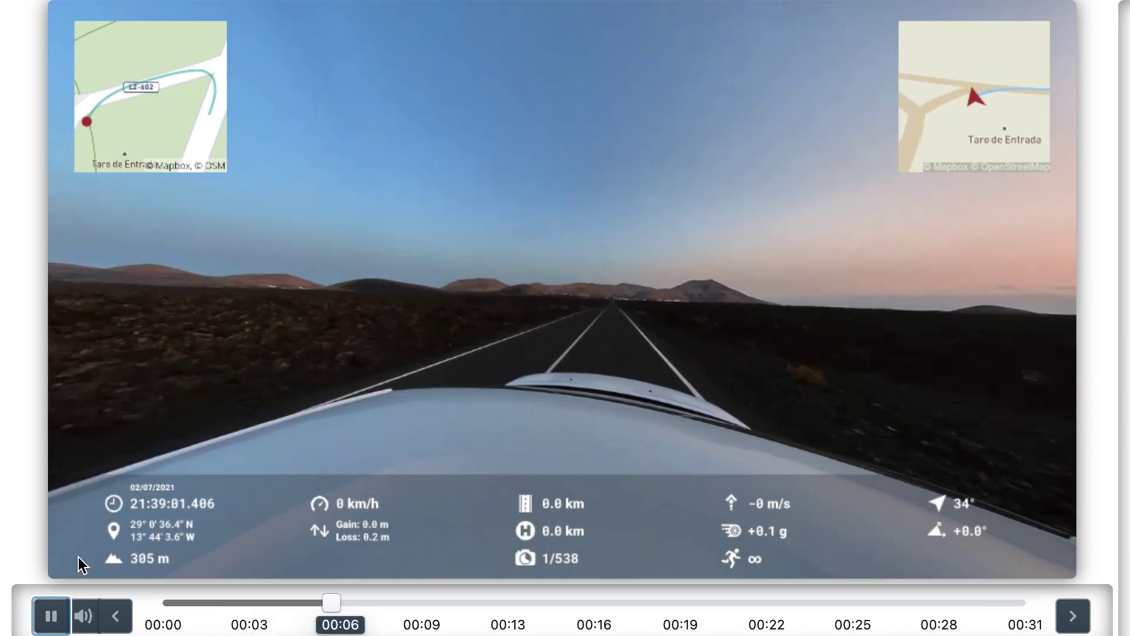
pyautogui.click(54, 617)
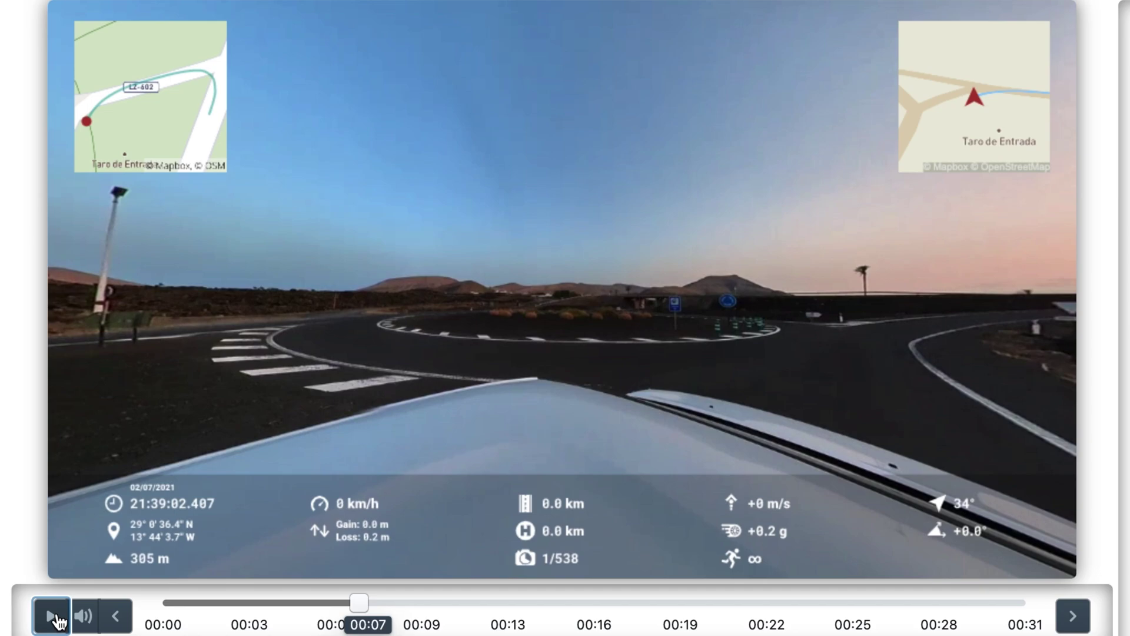
pyautogui.scroll(-3, 56, 621)
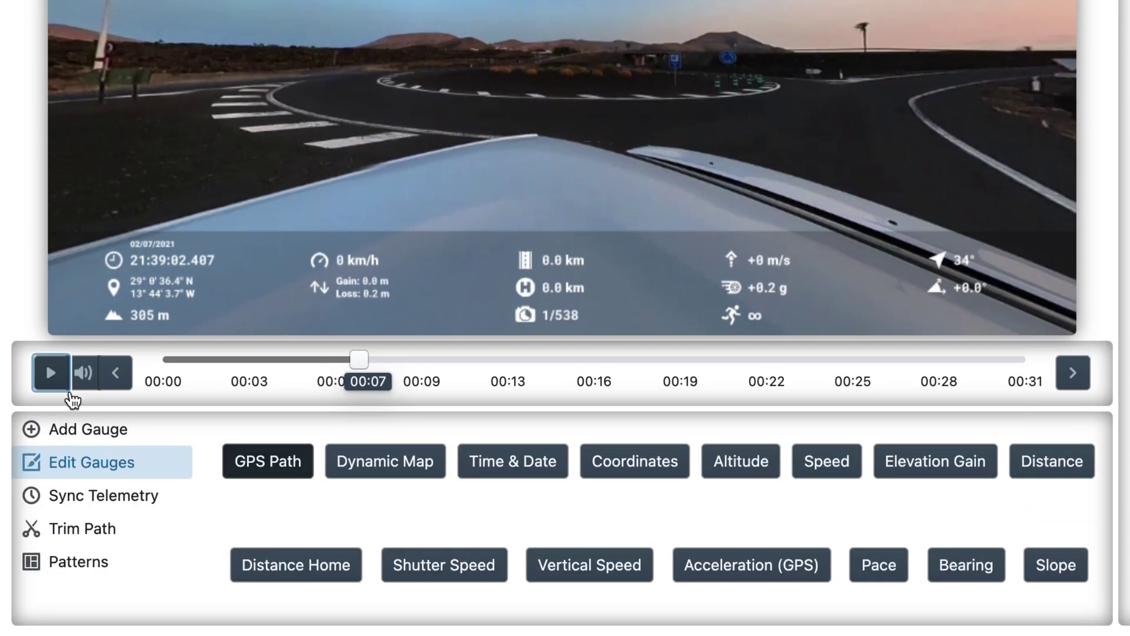
# Set the telemetry Data Speed to Match Video and check it with playback.
pyautogui.click(109, 505)
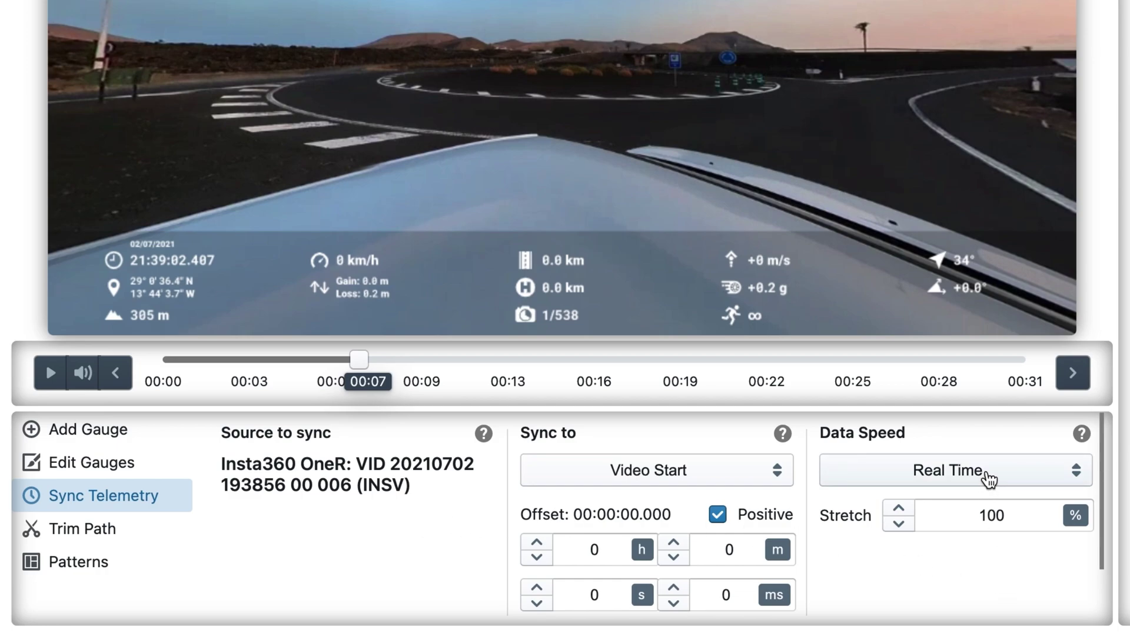
pyautogui.click(989, 479)
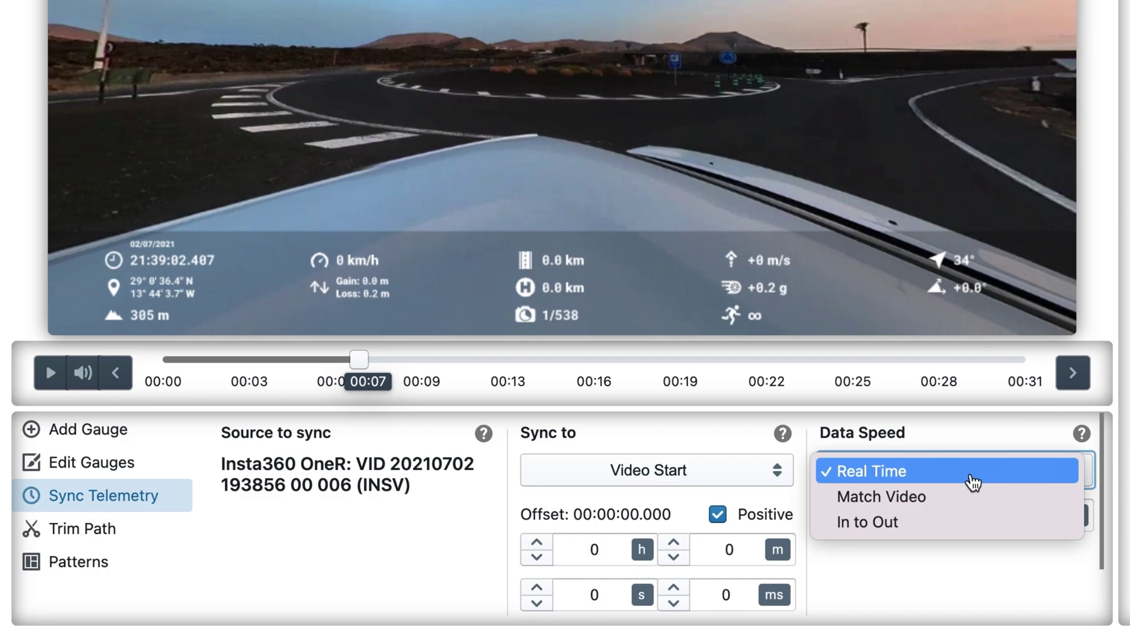
pyautogui.click(959, 497)
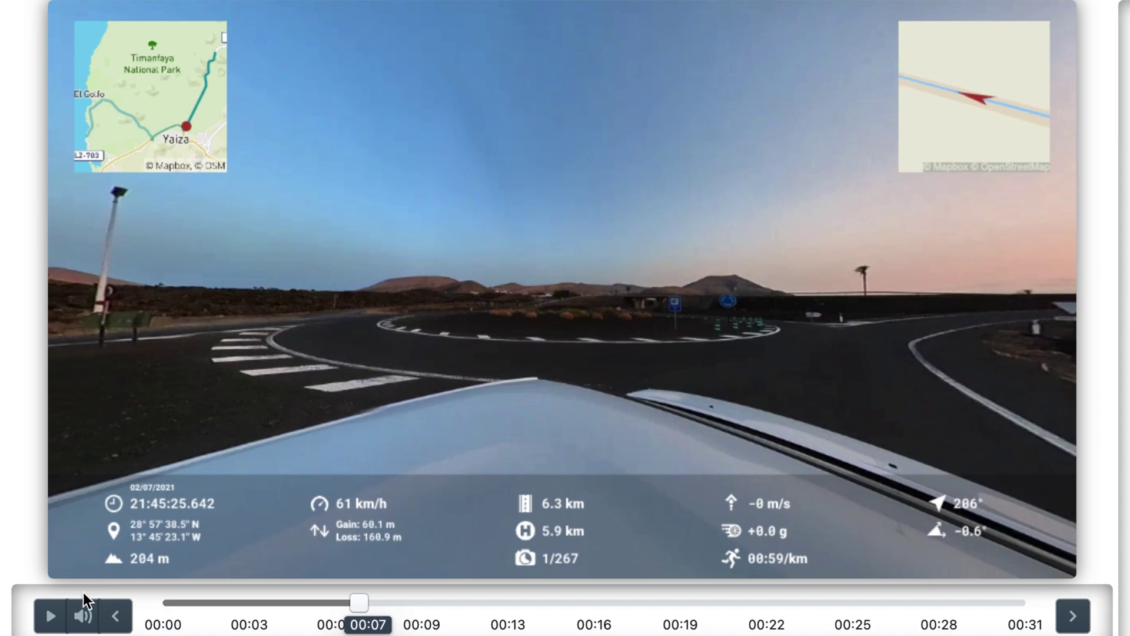
pyautogui.click(51, 617)
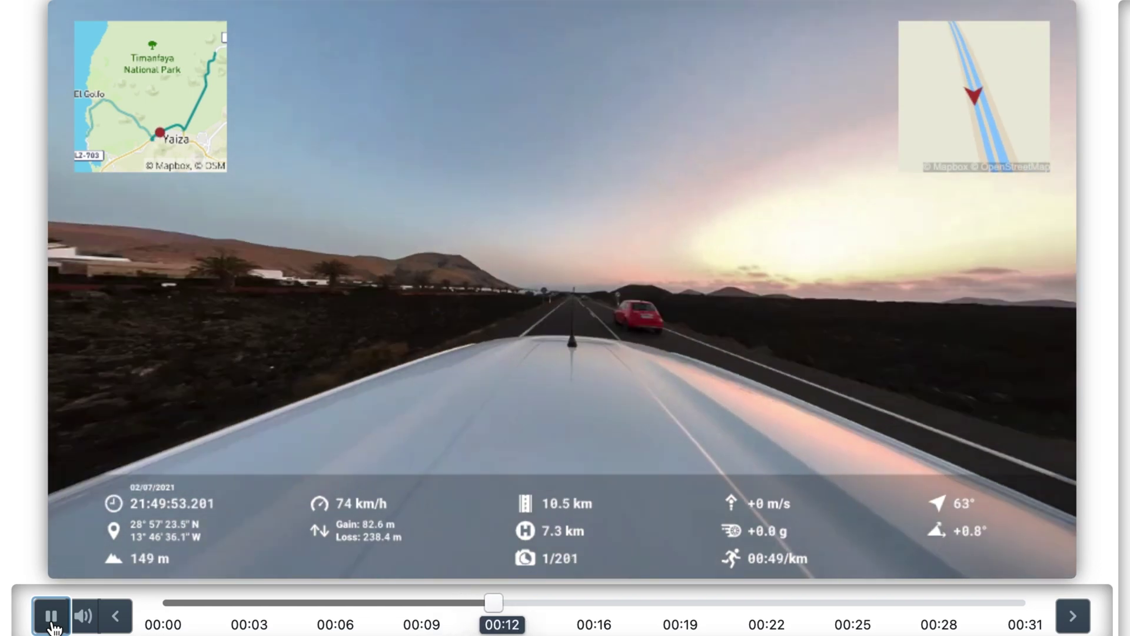
pyautogui.click(50, 616)
pyautogui.scroll(-3, 1041, 419)
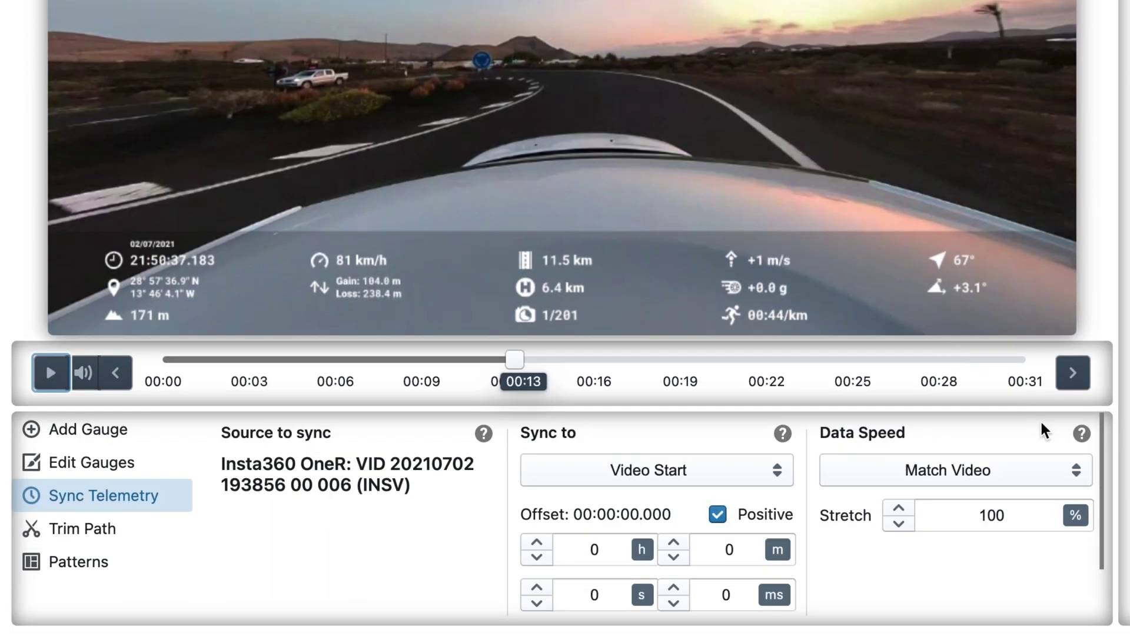
pyautogui.click(1042, 474)
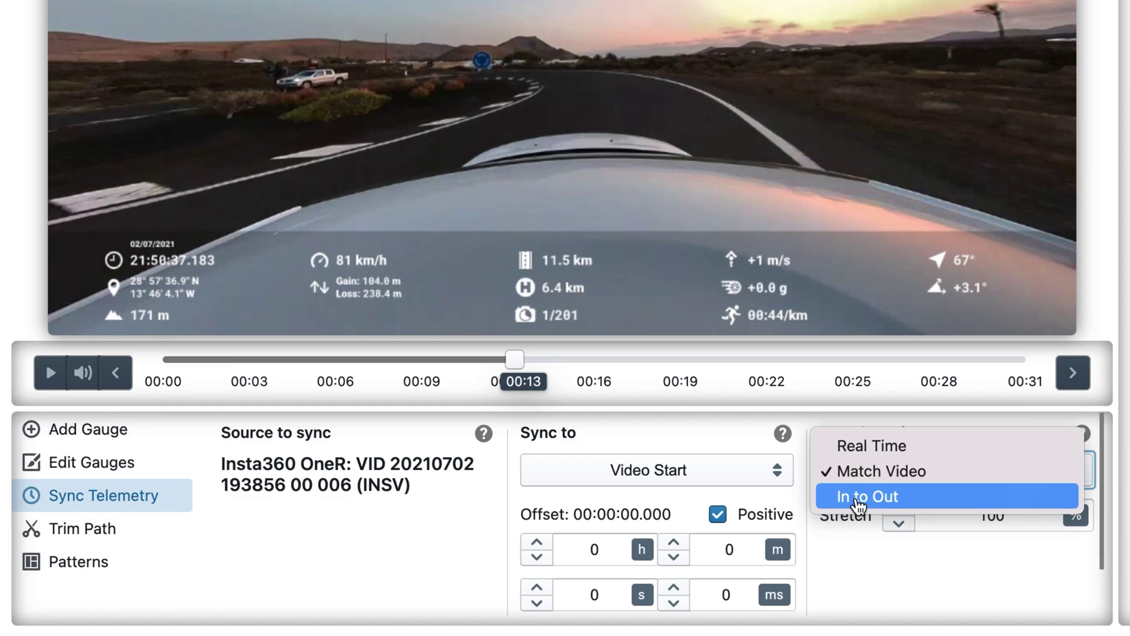
pyautogui.click(895, 579)
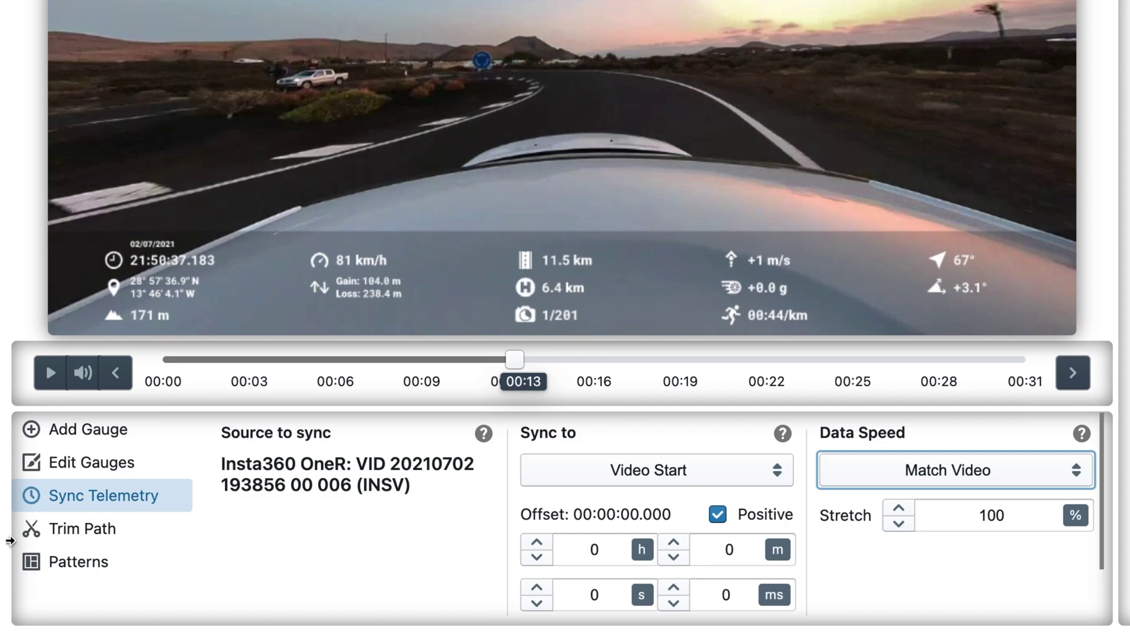
# Load the Sync Assistant gauge pattern preset onto the video.
pyautogui.click(60, 562)
pyautogui.scroll(-2, 870, 549)
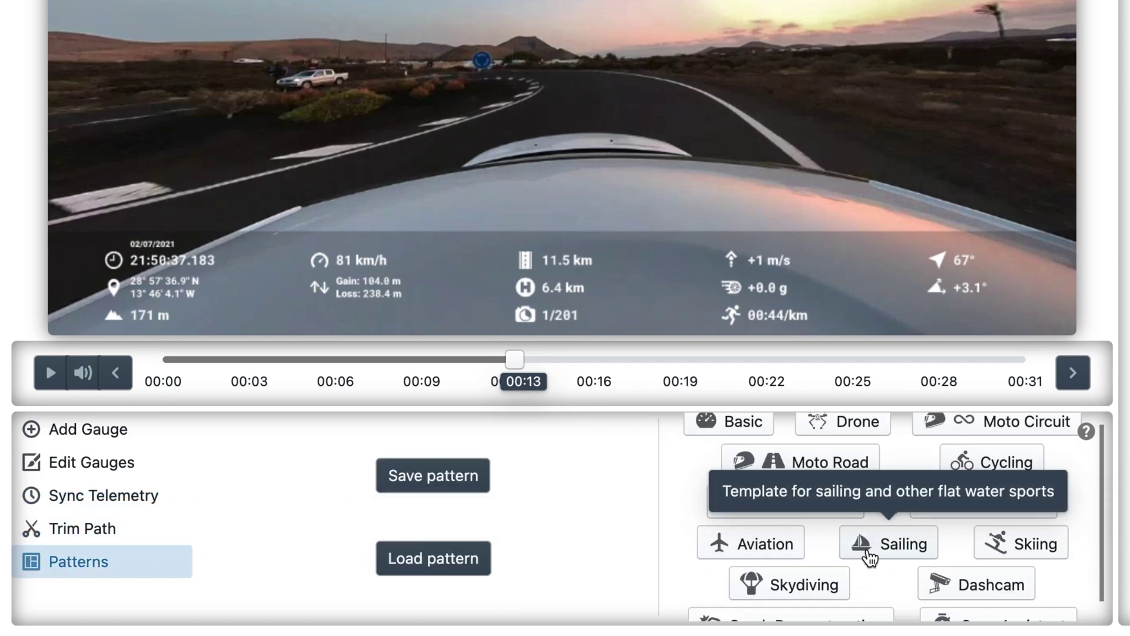
pyautogui.click(980, 606)
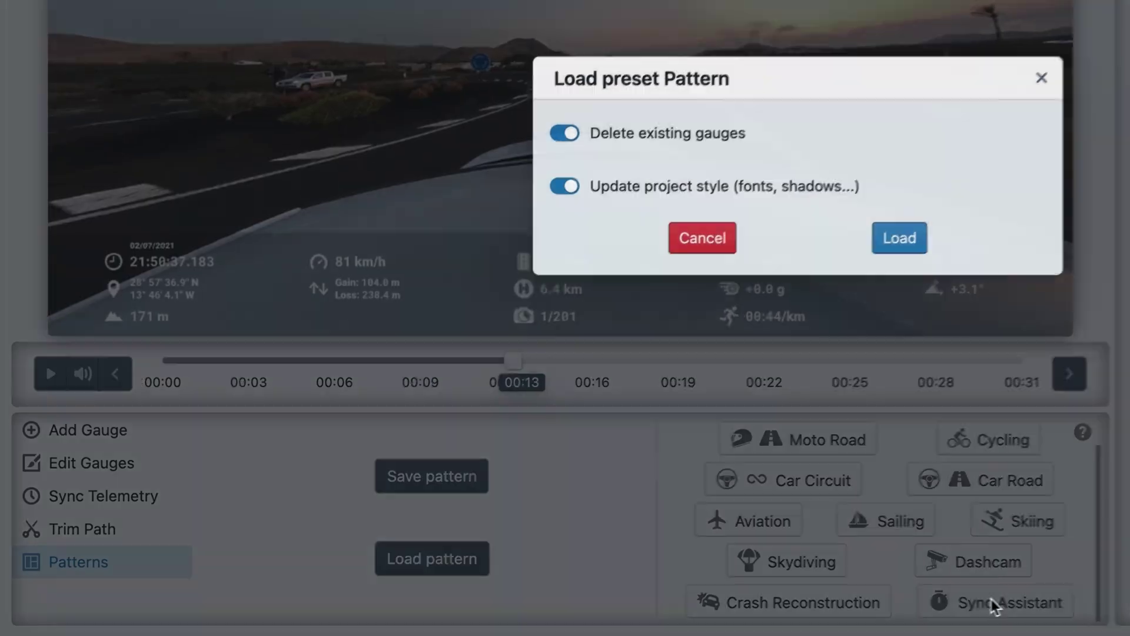
pyautogui.click(636, 371)
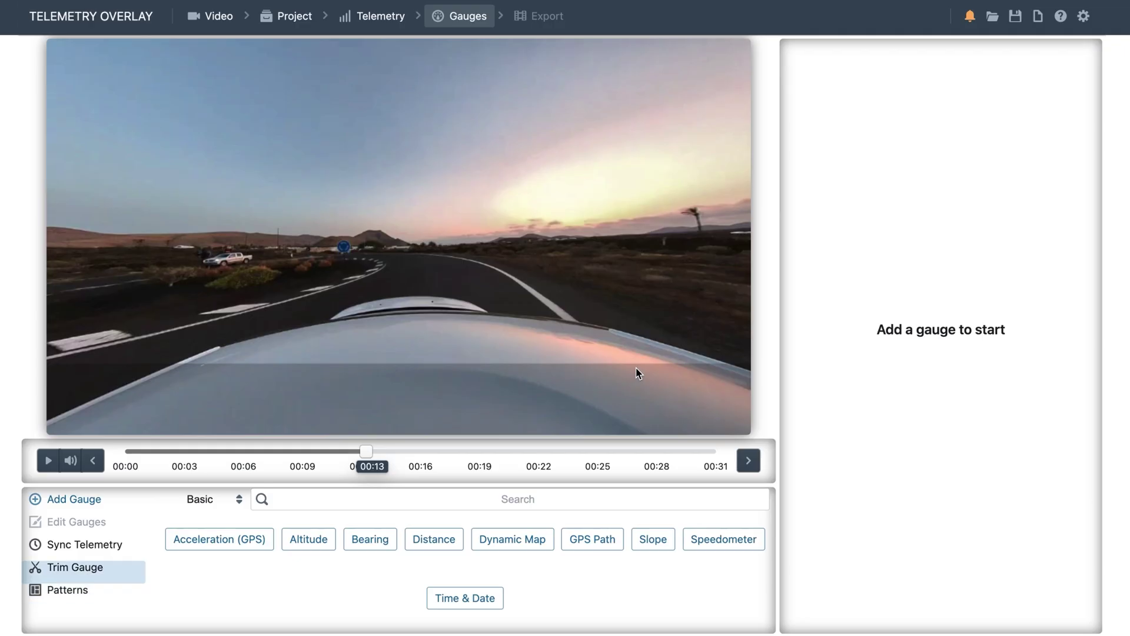
pyautogui.click(82, 544)
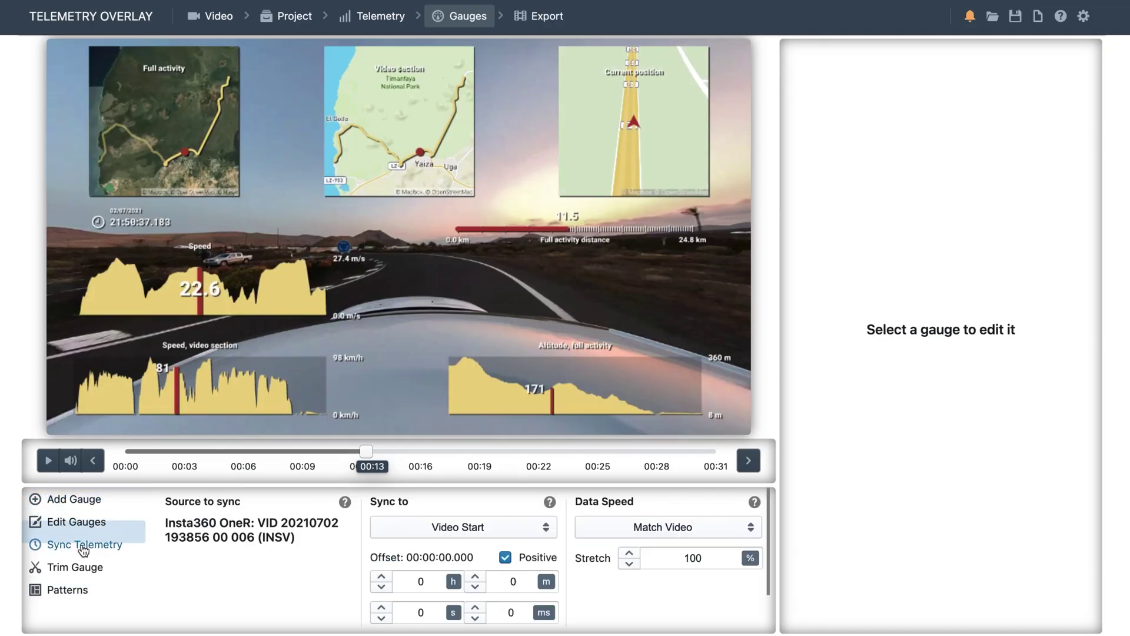
pyautogui.click(629, 554)
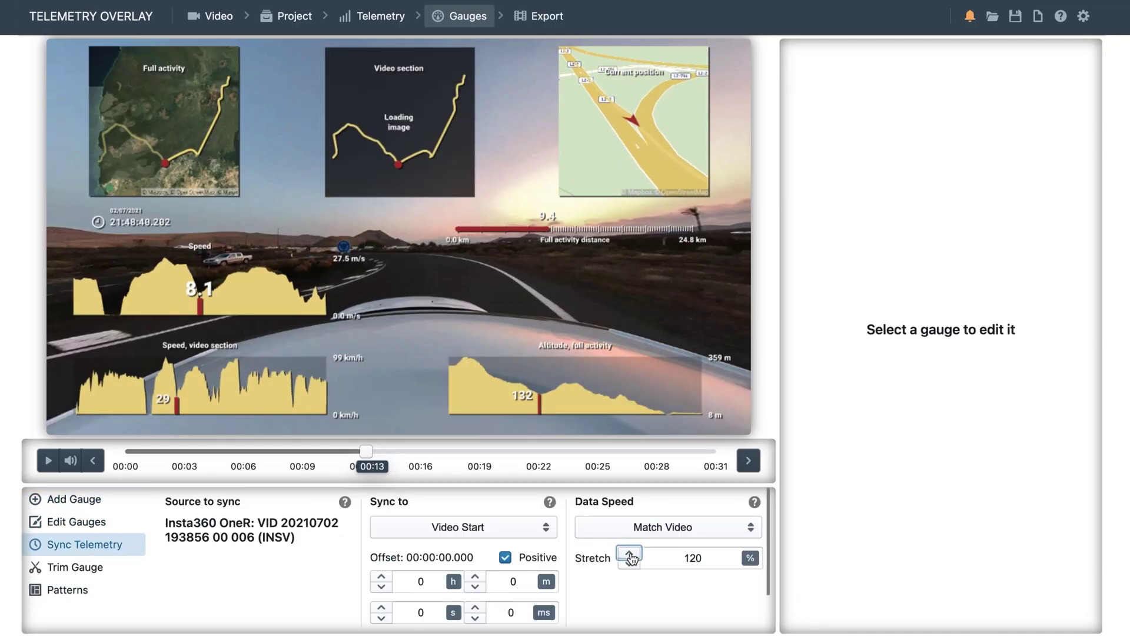
pyautogui.click(630, 554)
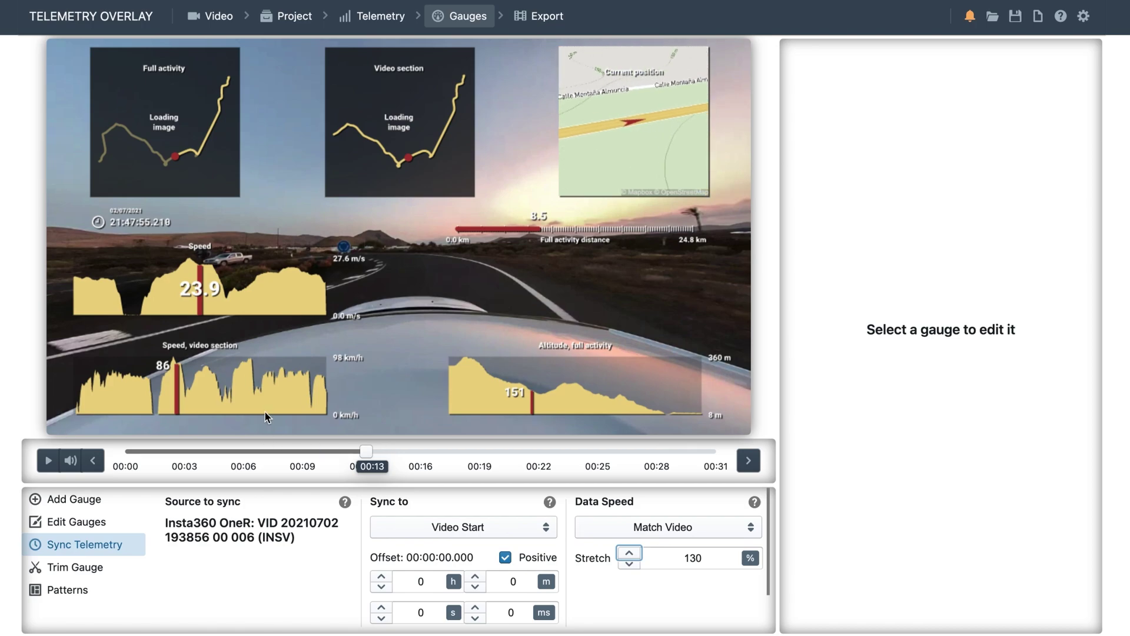
pyautogui.click(630, 565)
pyautogui.click(630, 564)
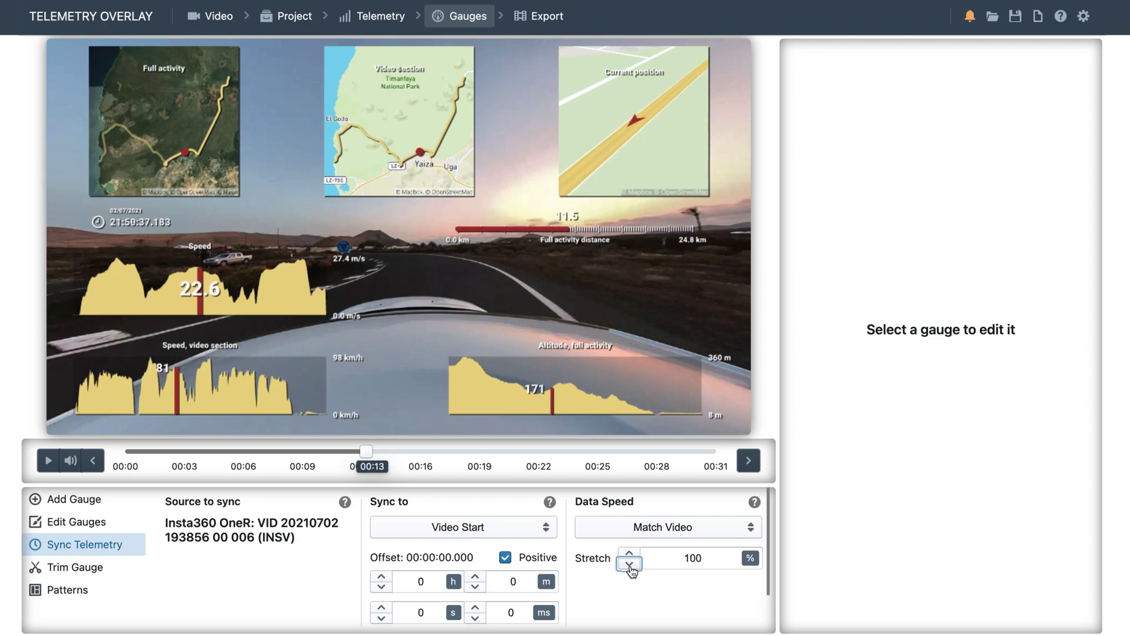
pyautogui.click(630, 564)
pyautogui.click(629, 553)
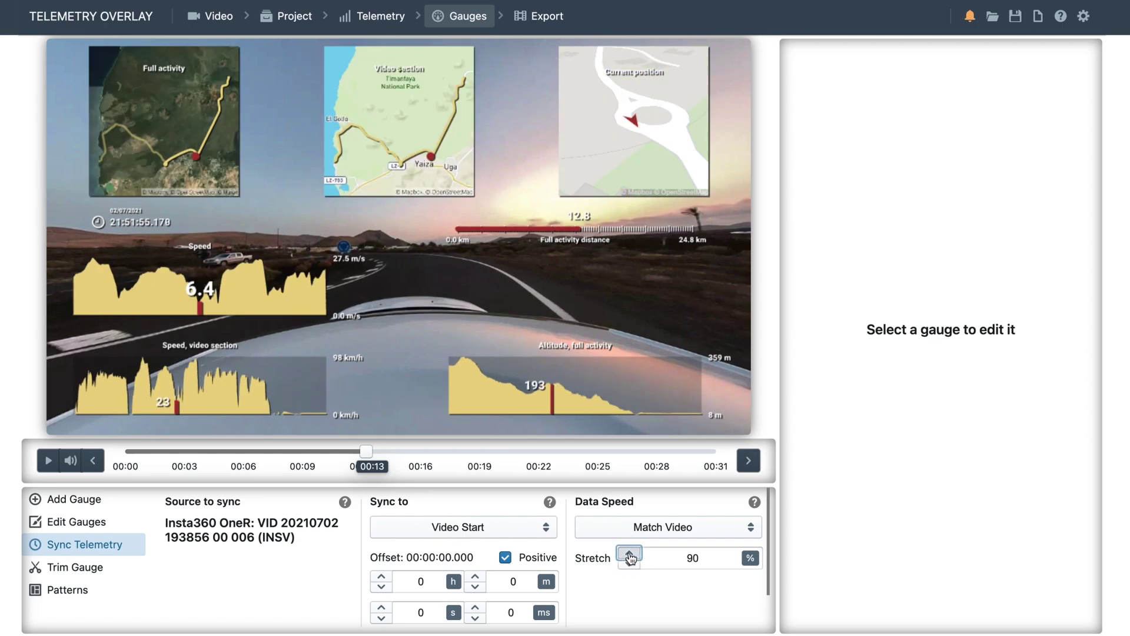
pyautogui.click(629, 554)
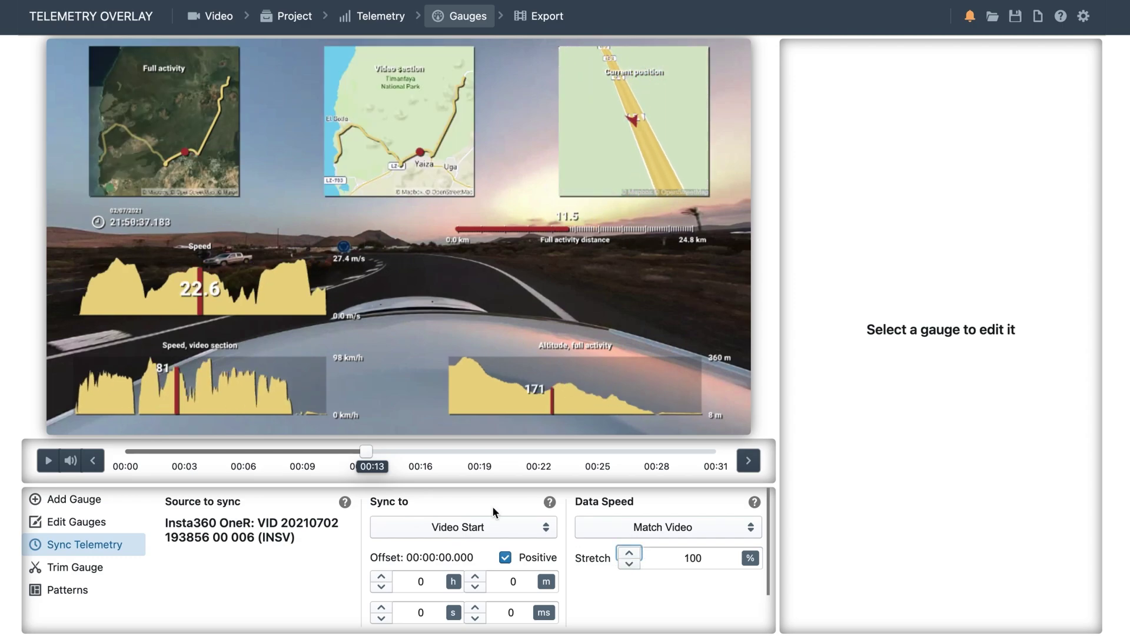
# Review the drive's ending around 00:23 and lower the data stretch to 90%.
pyautogui.moveTo(301, 463); pyautogui.dragTo(260, 460)
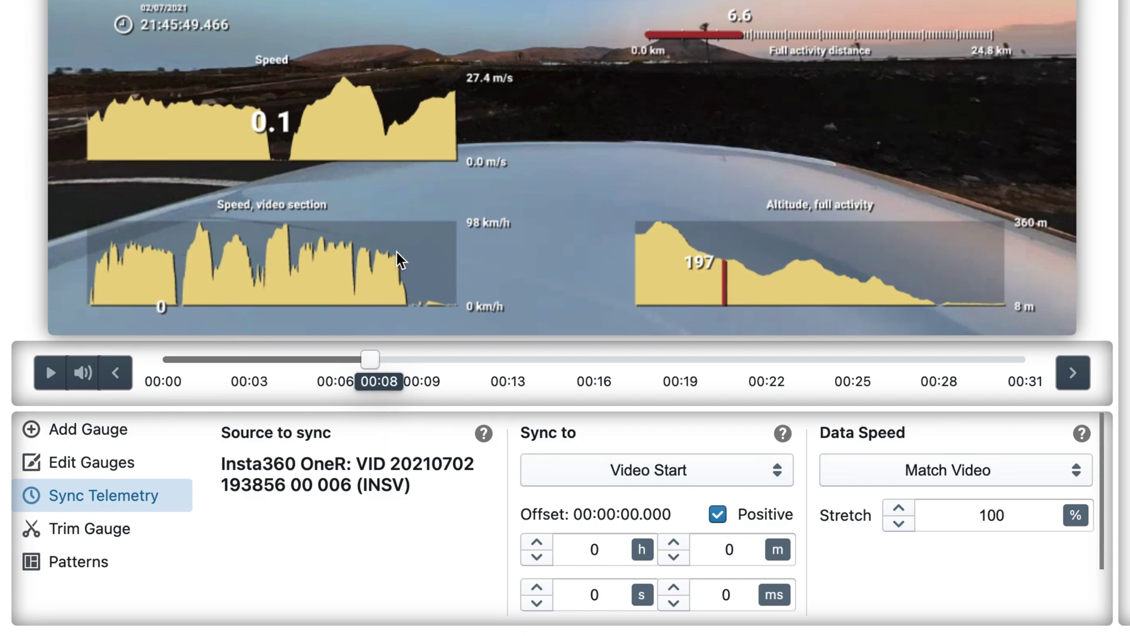
pyautogui.moveTo(372, 359); pyautogui.dragTo(799, 388)
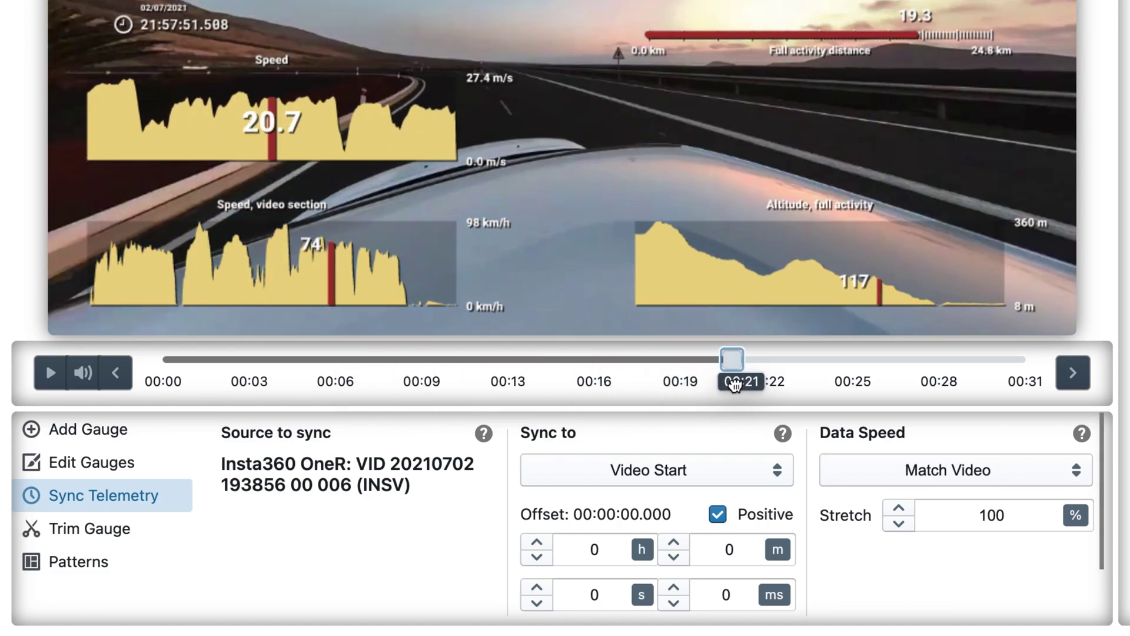
pyautogui.click(51, 373)
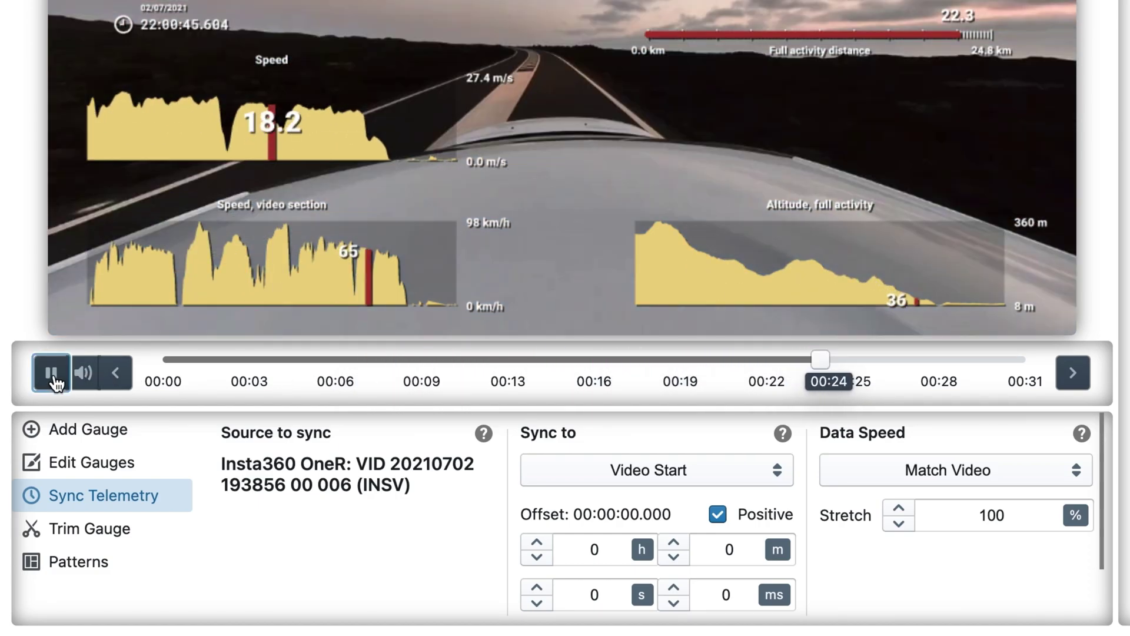
pyautogui.click(53, 380)
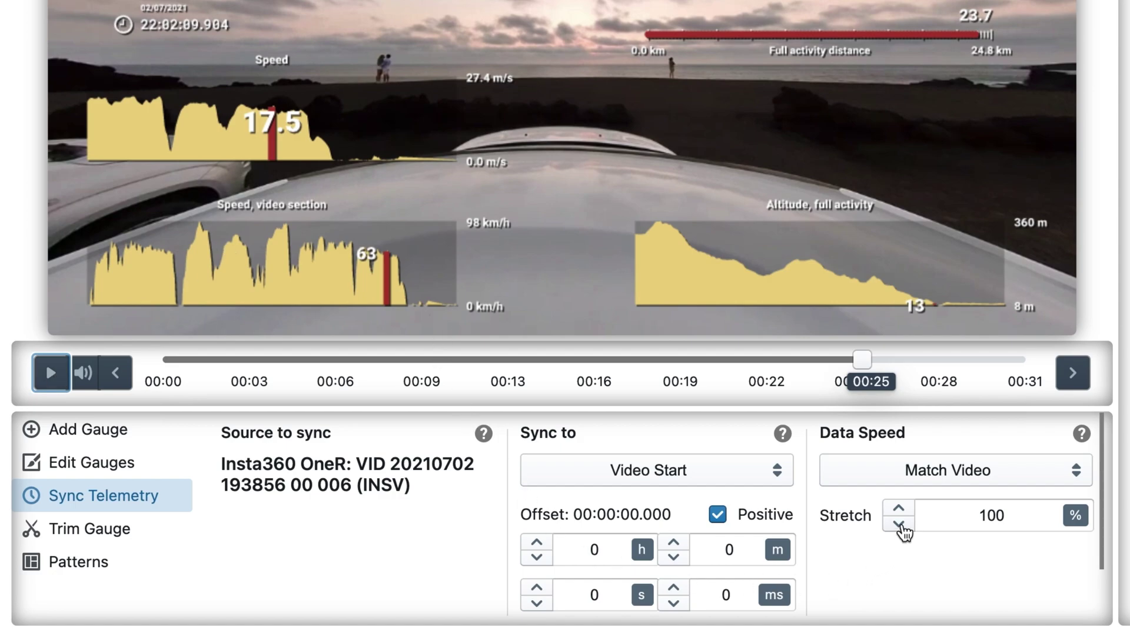
pyautogui.click(900, 528)
pyautogui.click(900, 528)
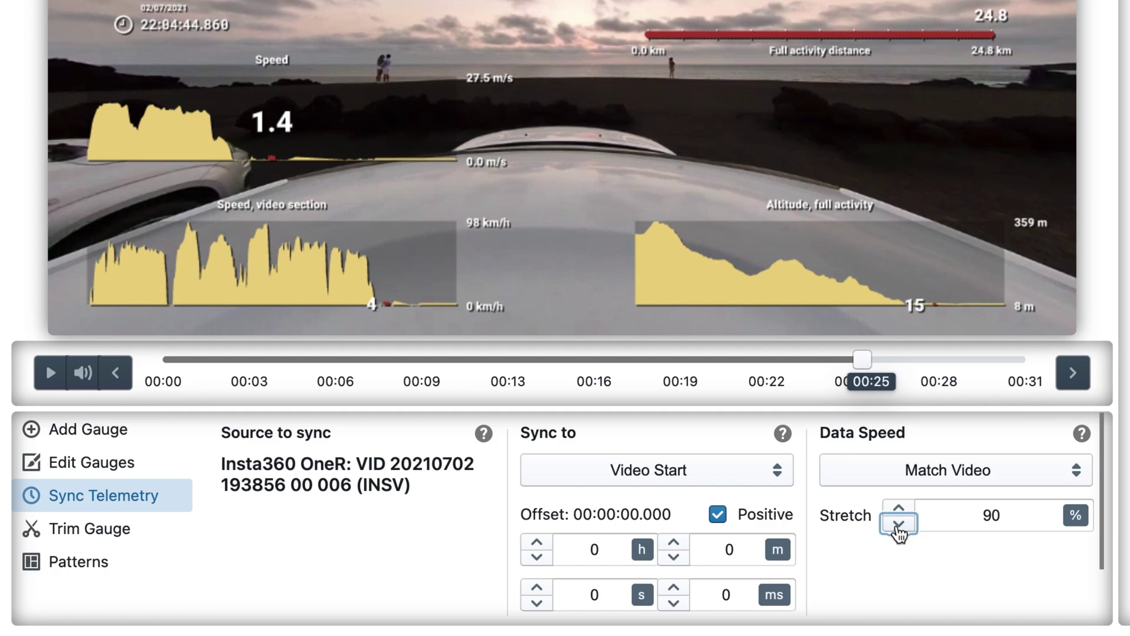
# Change the stretch value to 93% and replay the ending to check.
pyautogui.moveTo(865, 356); pyautogui.dragTo(807, 359)
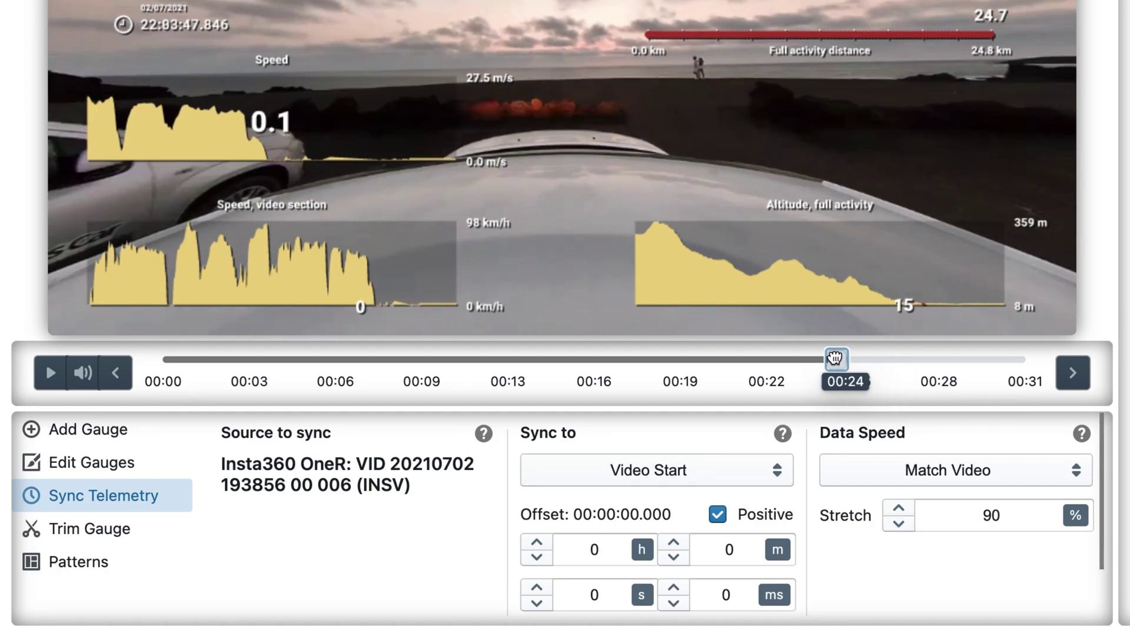
pyautogui.click(50, 372)
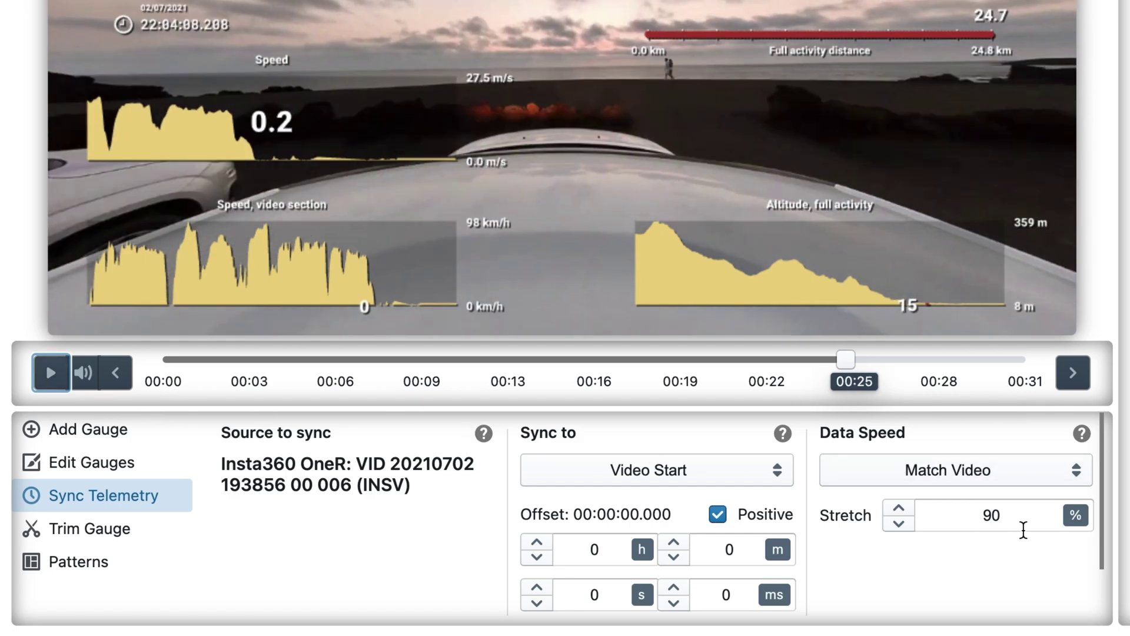
pyautogui.click(1025, 525)
pyautogui.press('BackSpace')
pyautogui.write('3')
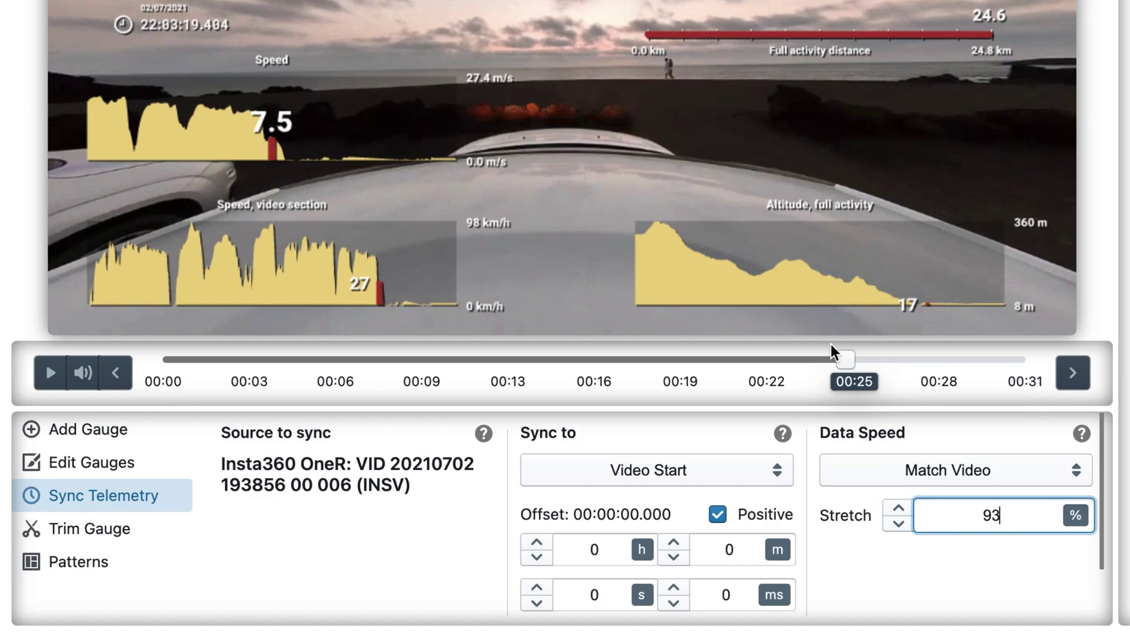
pyautogui.click(824, 359)
pyautogui.press('space')
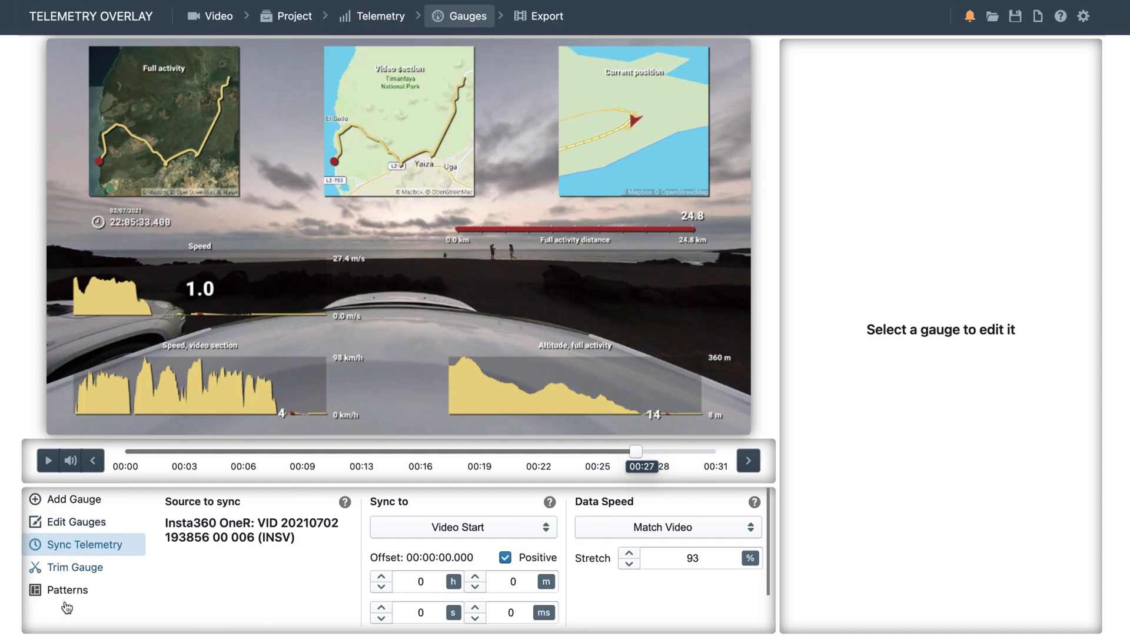
# Load the Dashcam pattern preset from Patterns.
pyautogui.click(67, 590)
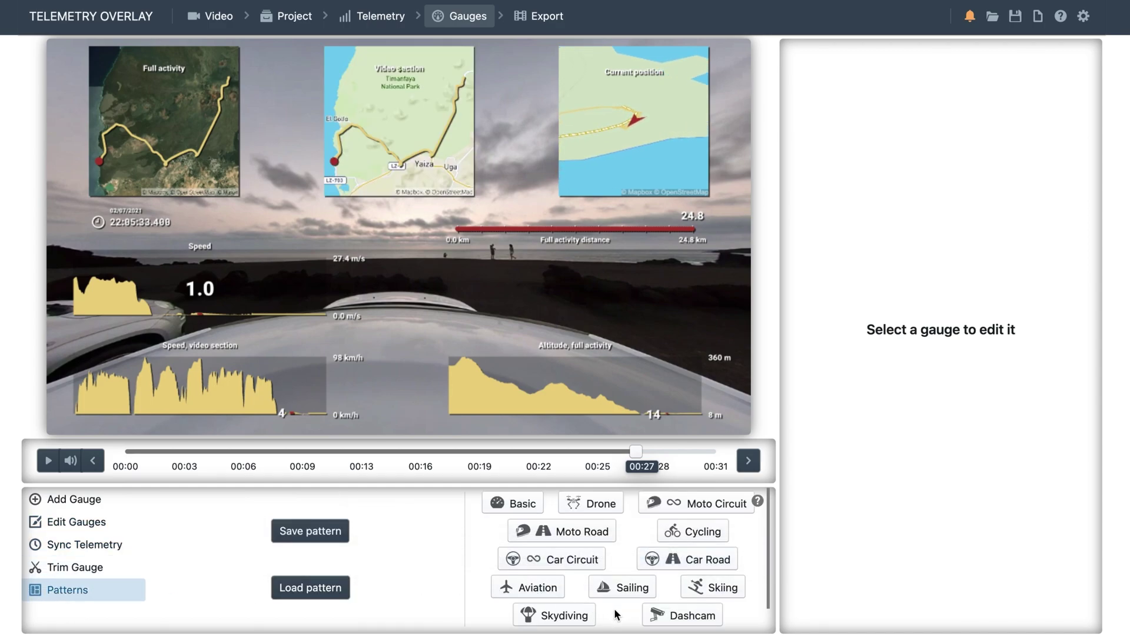
pyautogui.scroll(-1, 615, 614)
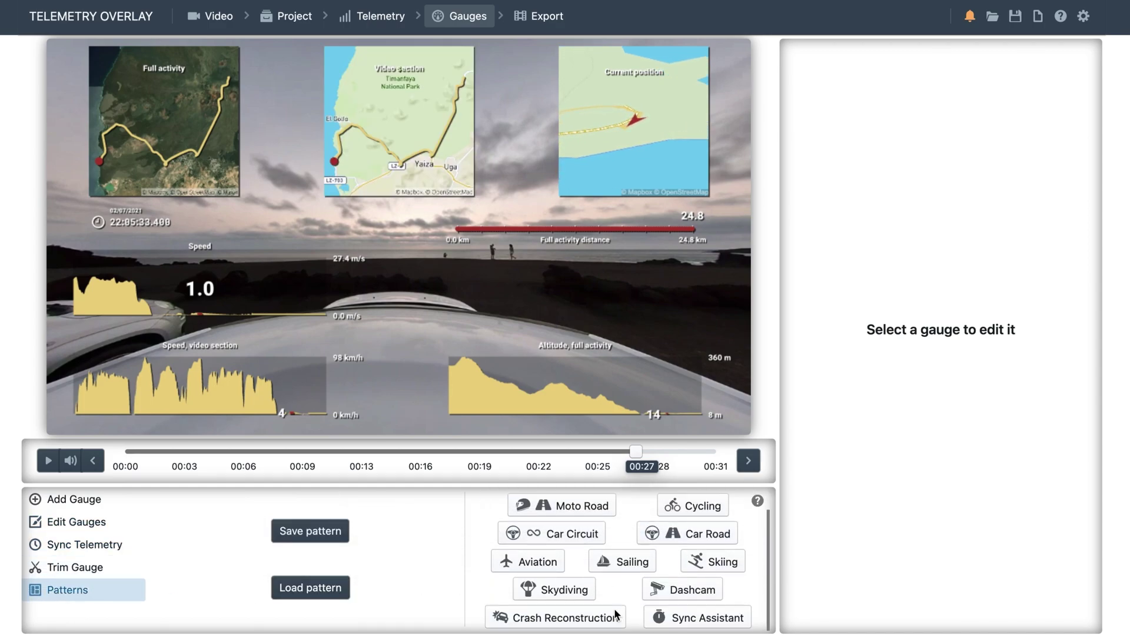
pyautogui.click(680, 589)
pyautogui.click(629, 371)
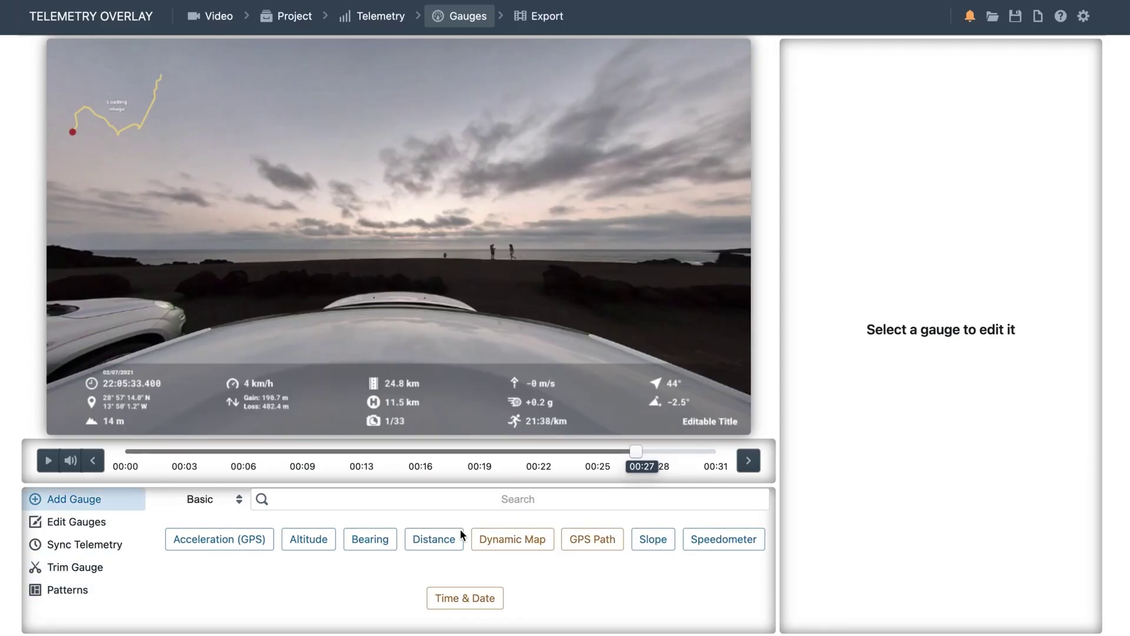